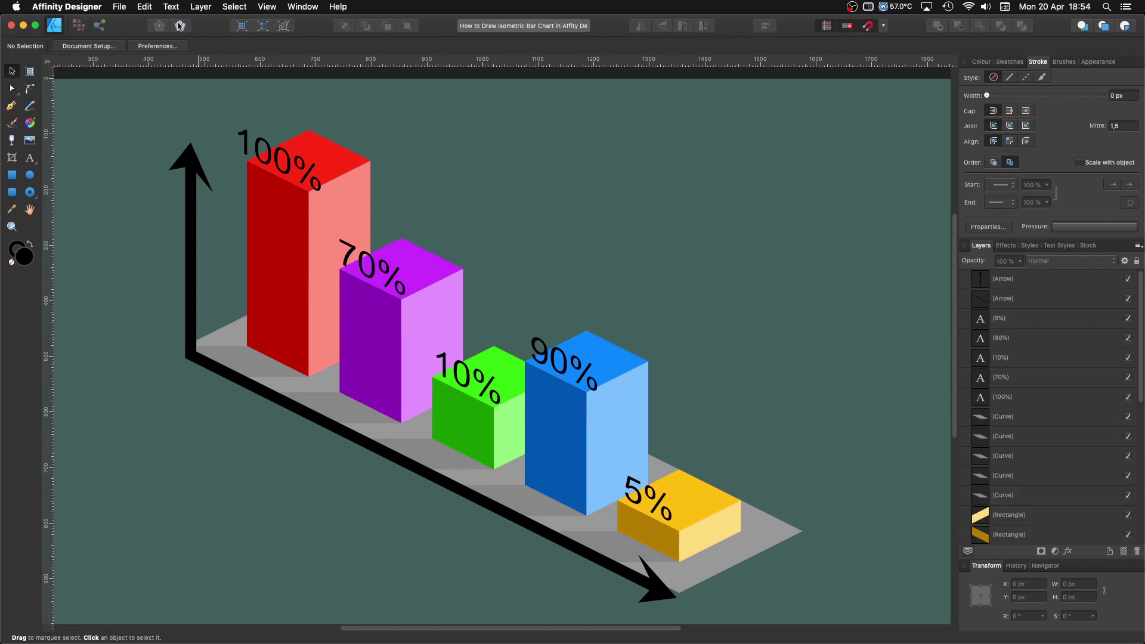
Step: Create a new 1920 × 1080 px document from the 1080 With Background preset
{"action": "left_click", "coordinate": [119, 6]}
{"action": "left_click", "coordinate": [128, 24]}
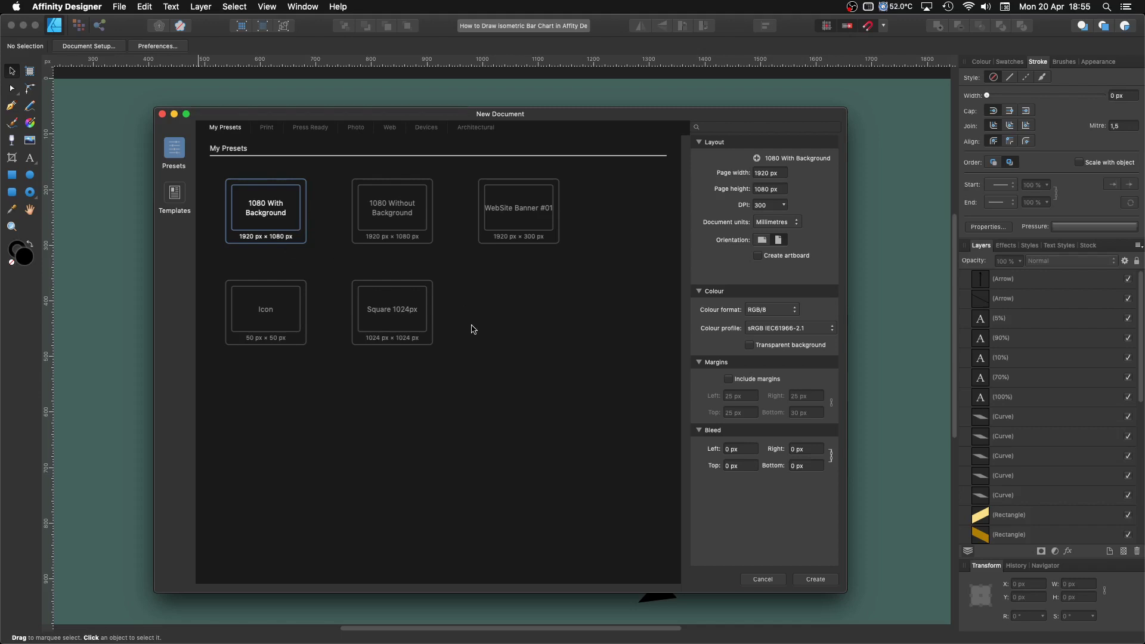
{"action": "left_click", "coordinate": [816, 579]}
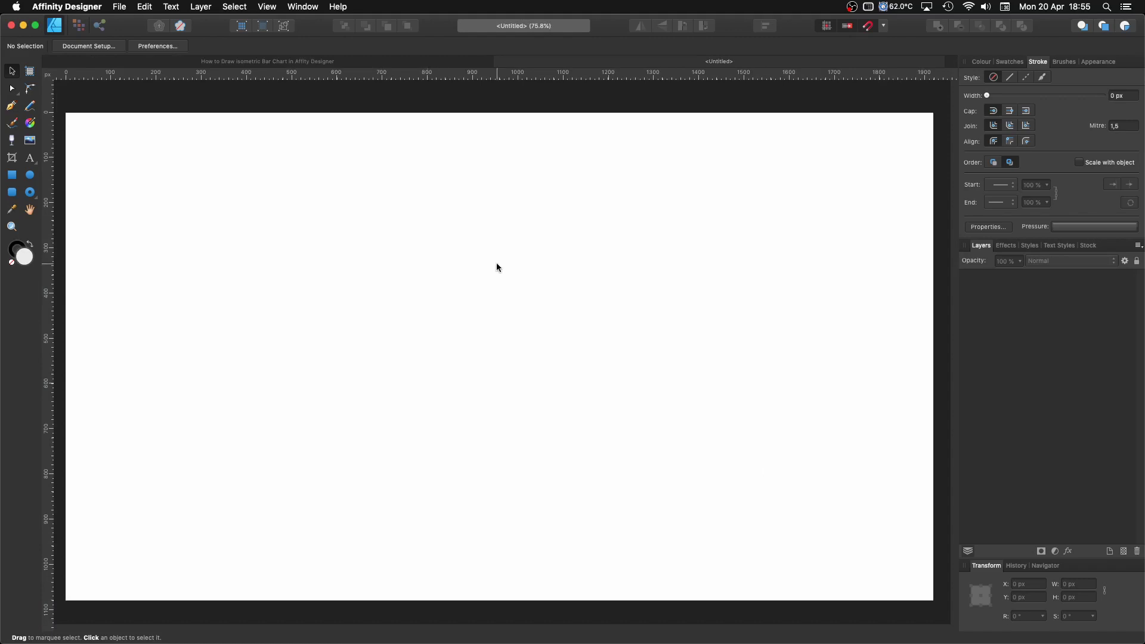
{"action": "scroll", "coordinate": [374, 301], "scroll_direction": "down", "scroll_amount": 1}
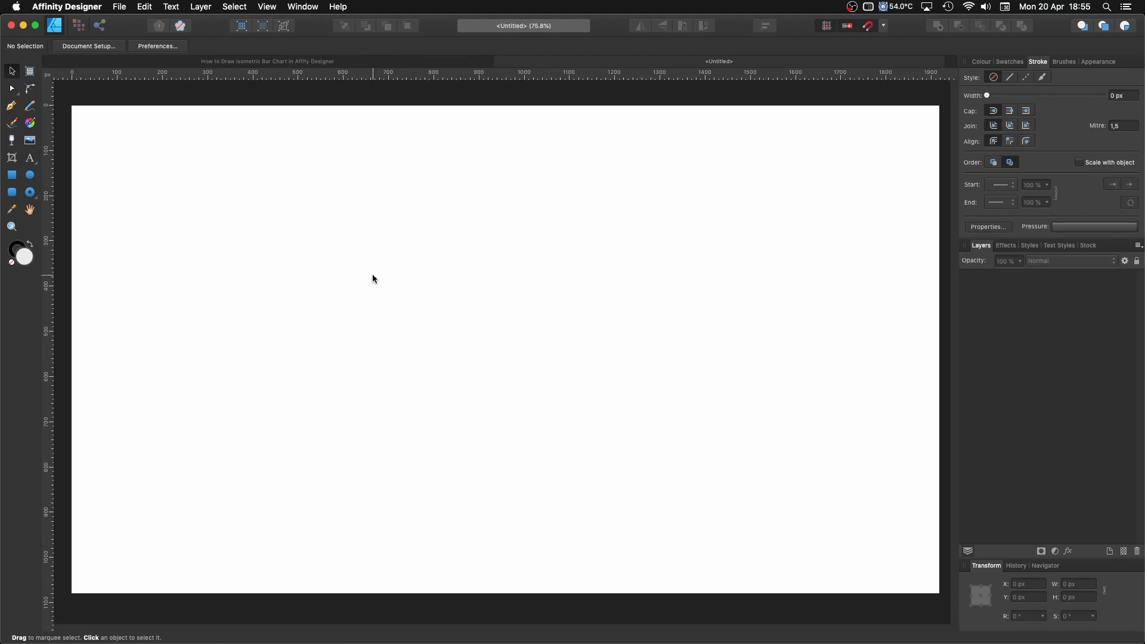
Step: Show the Isometric studio panel and dock it in the same group as the Colour and Stroke panels
{"action": "left_click", "coordinate": [272, 8]}
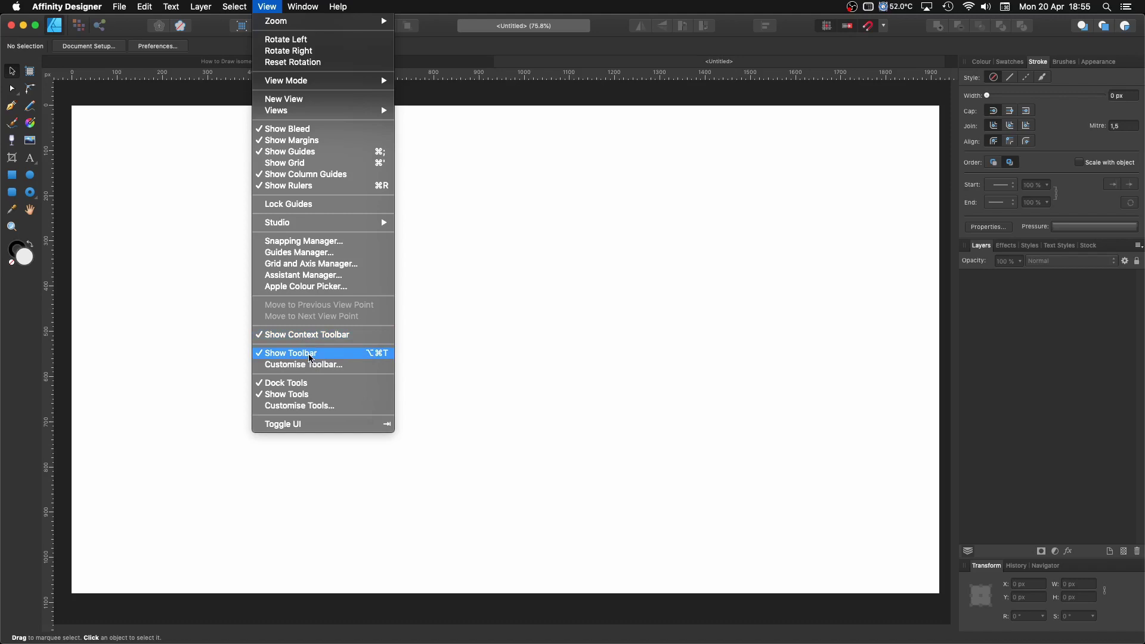
{"action": "mouse_move", "coordinate": [300, 223]}
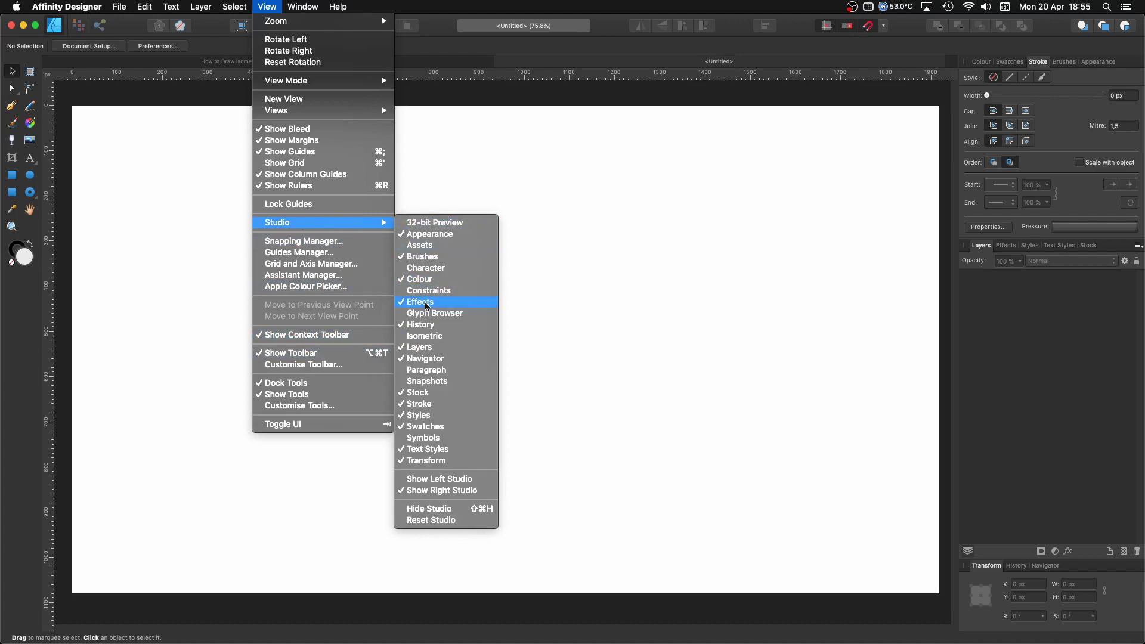
{"action": "left_click", "coordinate": [428, 337]}
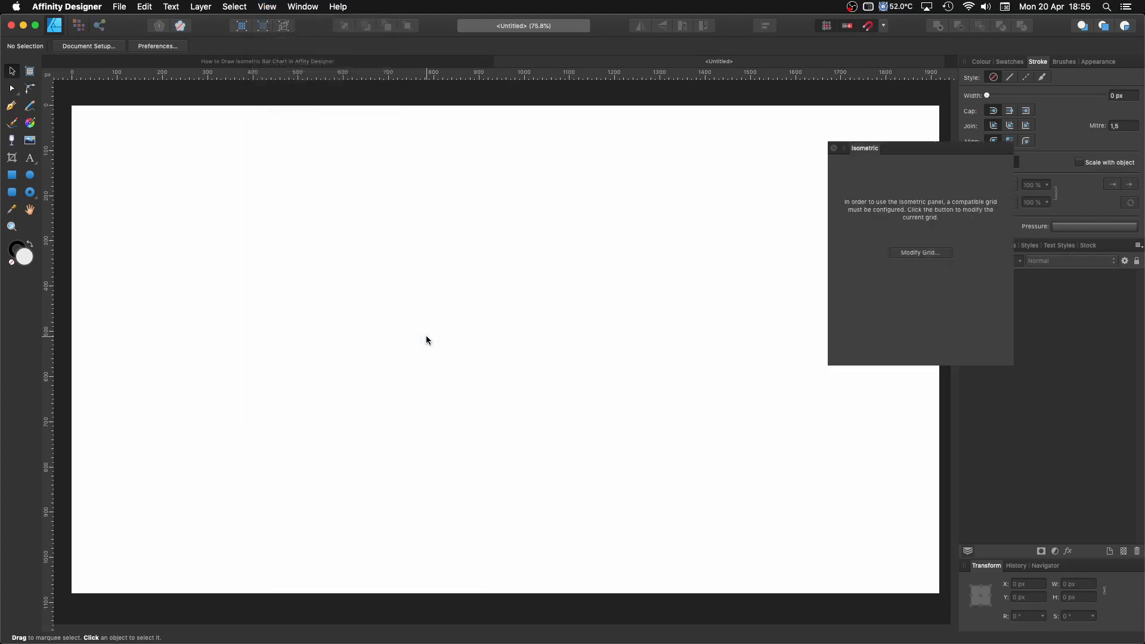
{"action": "left_click_drag", "start_coordinate": [867, 149], "coordinate": [1017, 70]}
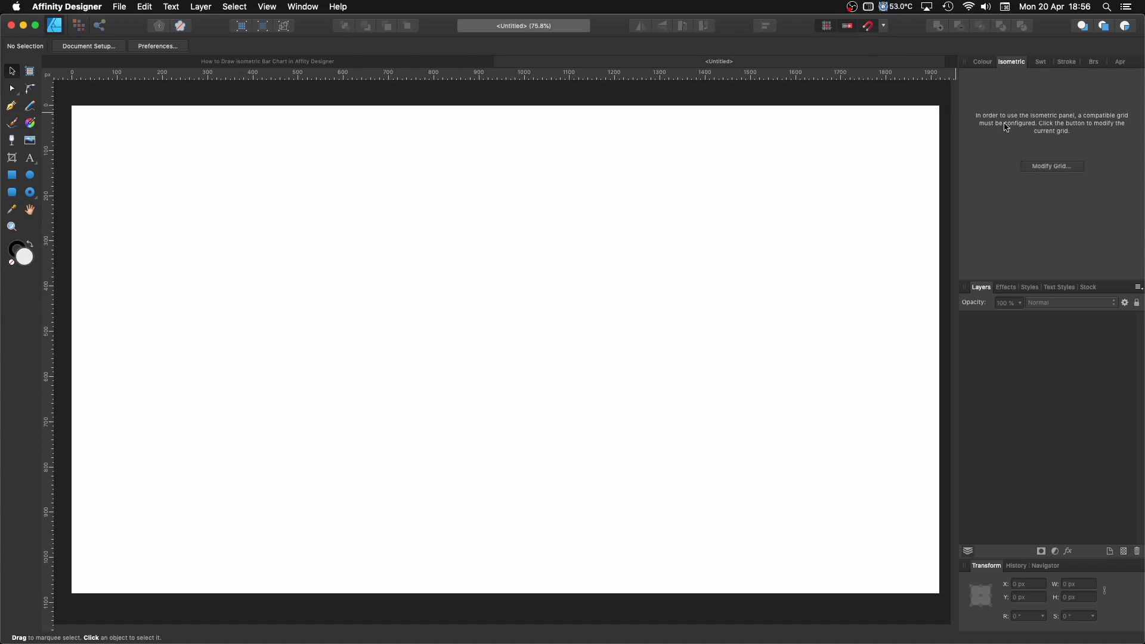
Step: Set up the document's isometric grid with 64 px spacing and make the grid visible
{"action": "left_click", "coordinate": [1053, 167]}
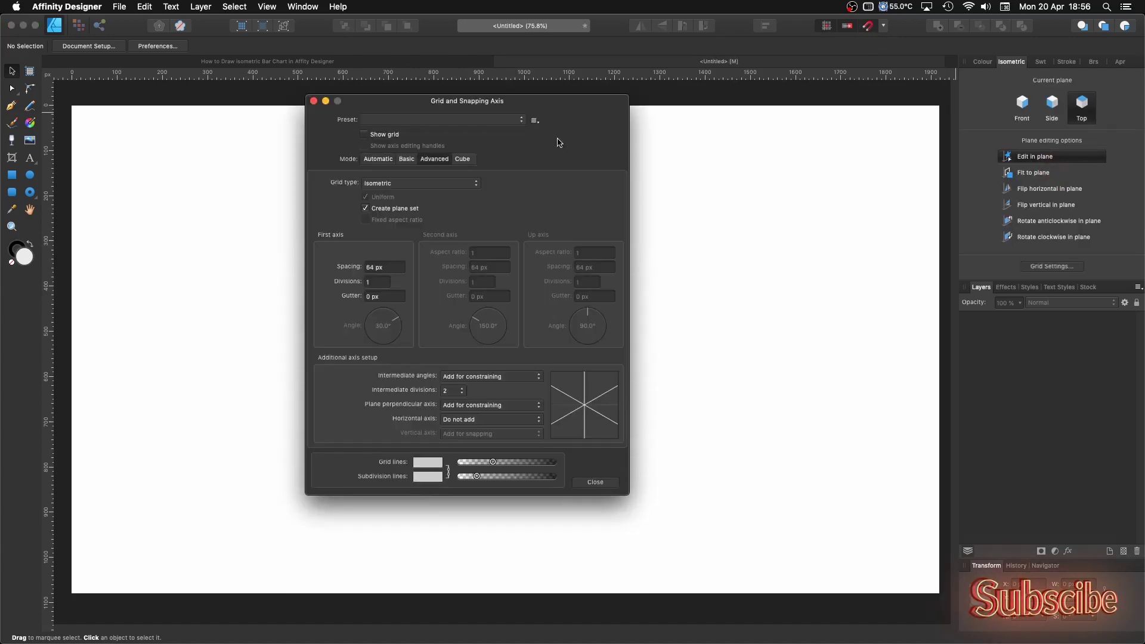
{"action": "left_click_drag", "start_coordinate": [542, 103], "coordinate": [631, 105]}
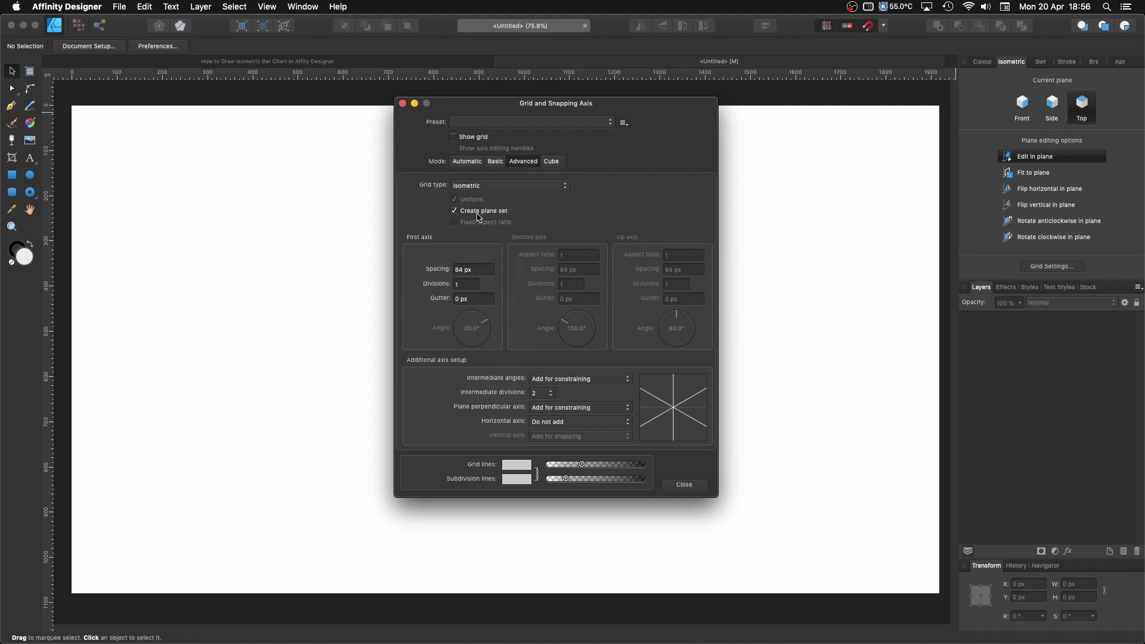
{"action": "left_click", "coordinate": [454, 140]}
{"action": "left_click", "coordinate": [402, 104]}
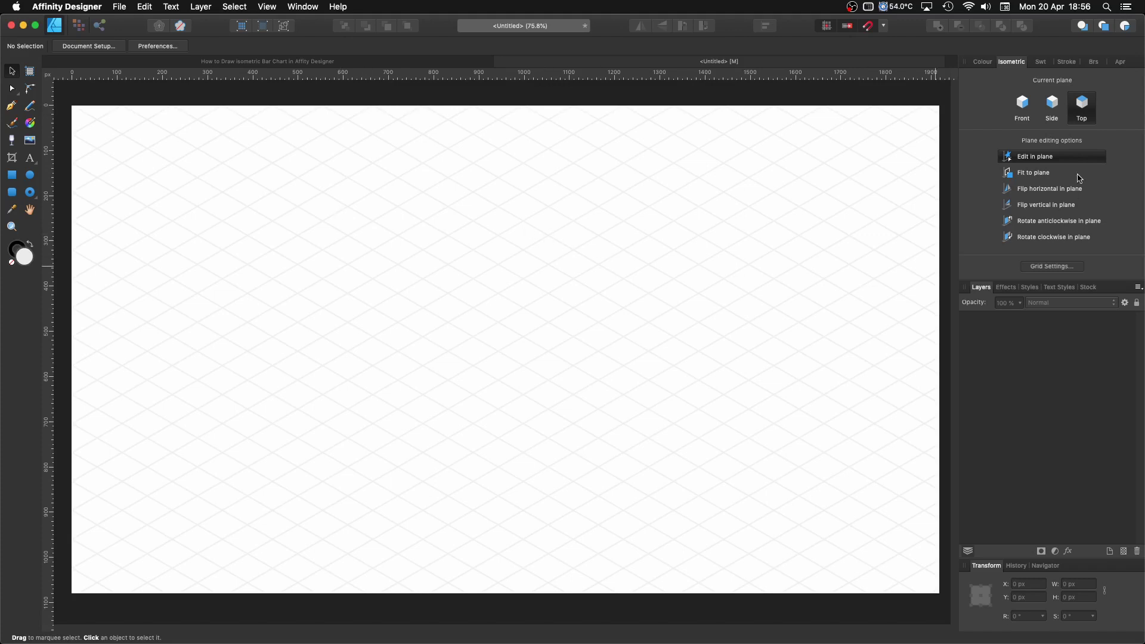
Step: Turn off in-plane editing and draw an upright rectangle about 212 × 571 px on the left half of the page
{"action": "left_click", "coordinate": [1071, 156]}
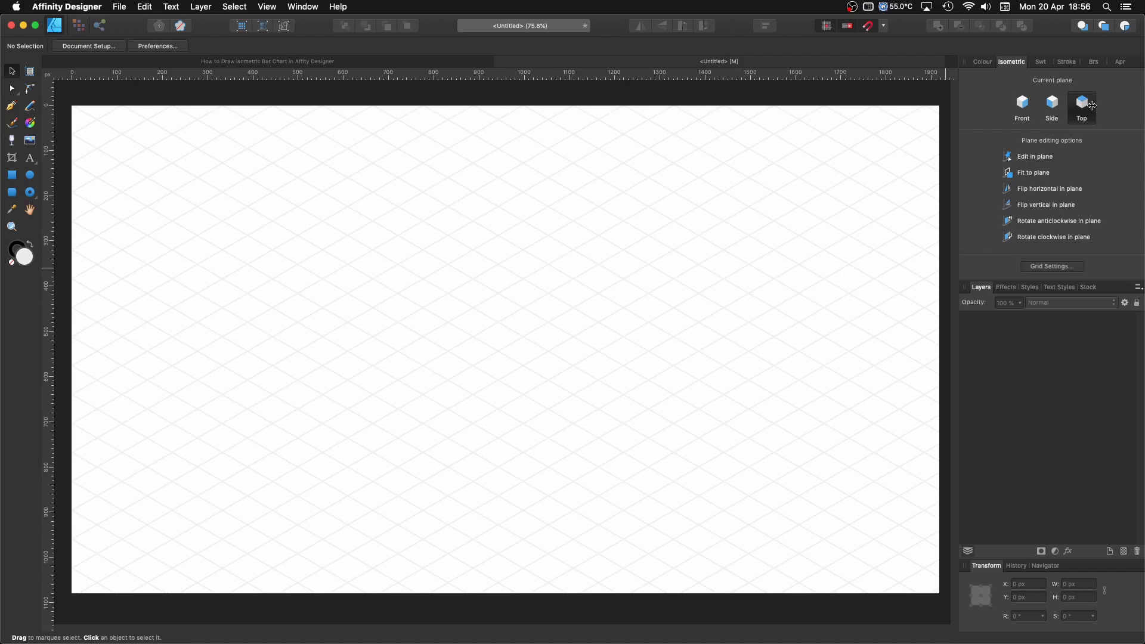
{"action": "left_click", "coordinate": [1021, 104]}
{"action": "left_click", "coordinate": [1050, 104]}
{"action": "left_click", "coordinate": [1081, 103]}
{"action": "left_click", "coordinate": [12, 175]}
{"action": "left_click_drag", "start_coordinate": [352, 208], "coordinate": [448, 466]}
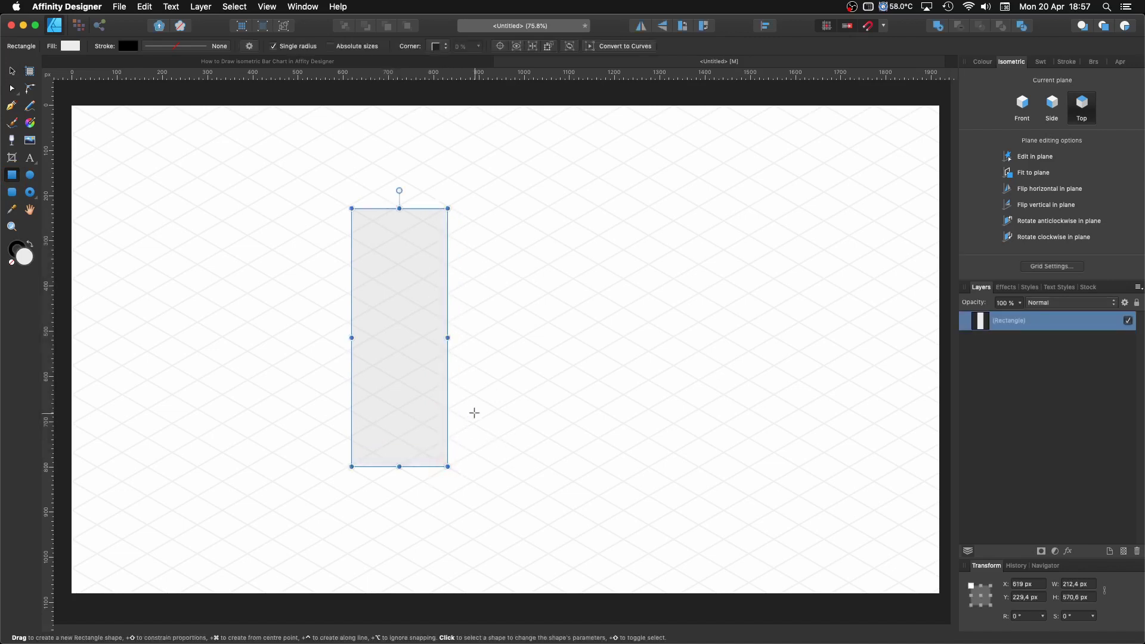
Step: Fill the rectangle with light red using HSL values 0, 100 and 70
{"action": "left_click", "coordinate": [71, 48]}
{"action": "left_click_drag", "start_coordinate": [72, 105], "coordinate": [158, 118]}
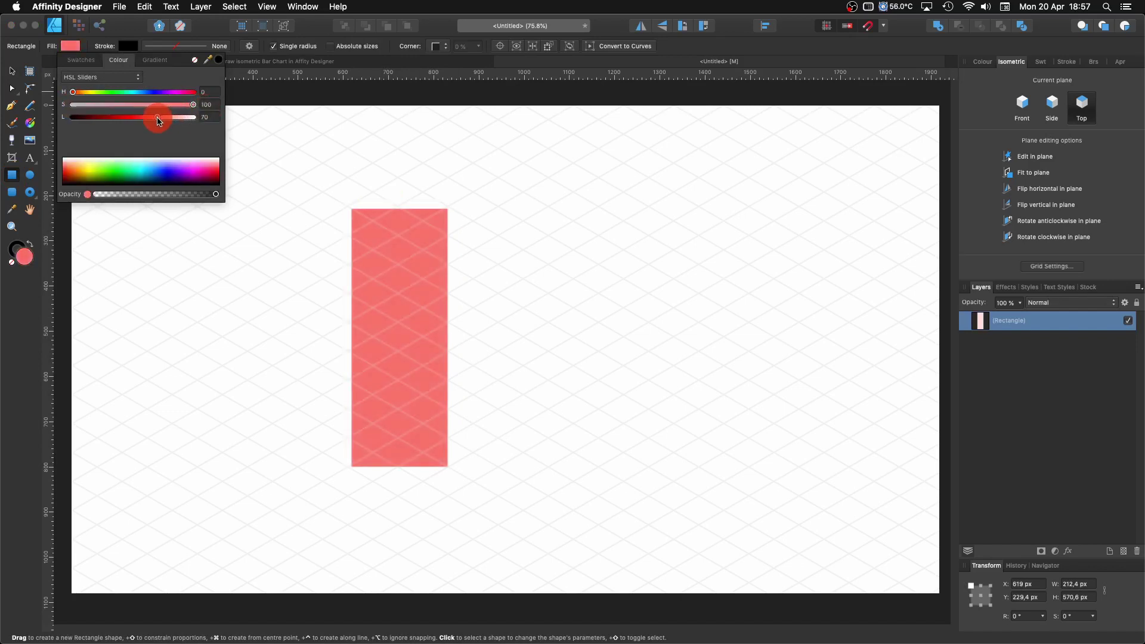
{"action": "left_click_drag", "start_coordinate": [158, 120], "coordinate": [158, 119]}
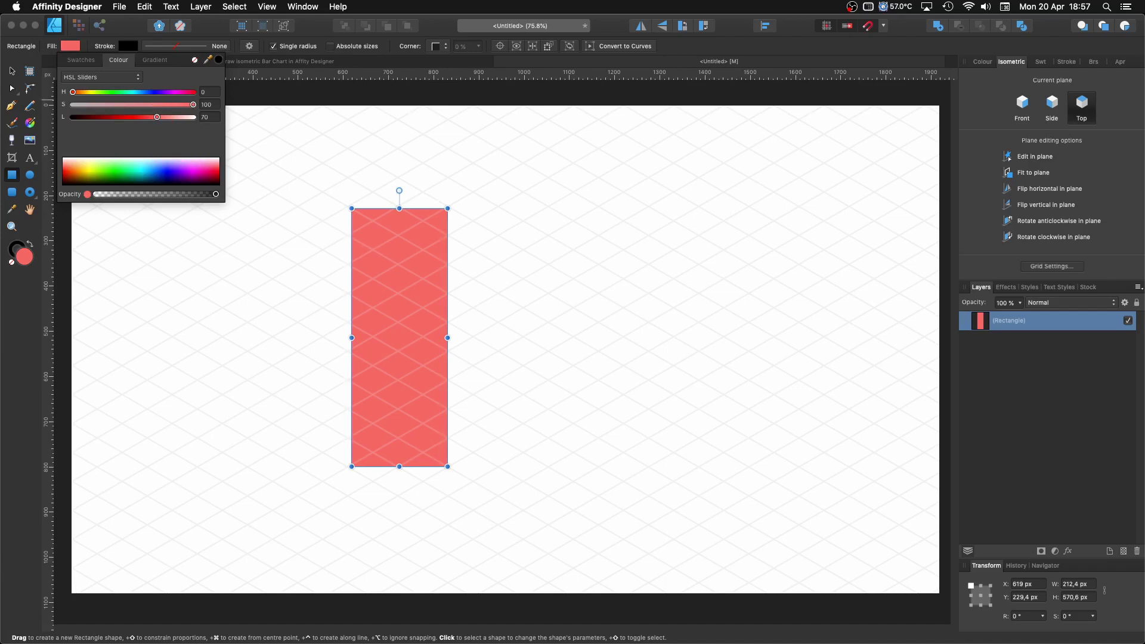
Step: Move the red rectangle to about X 467, Y 189 px, checking the tall red bar's dark face in the finished chart document
{"action": "left_click", "coordinate": [12, 71]}
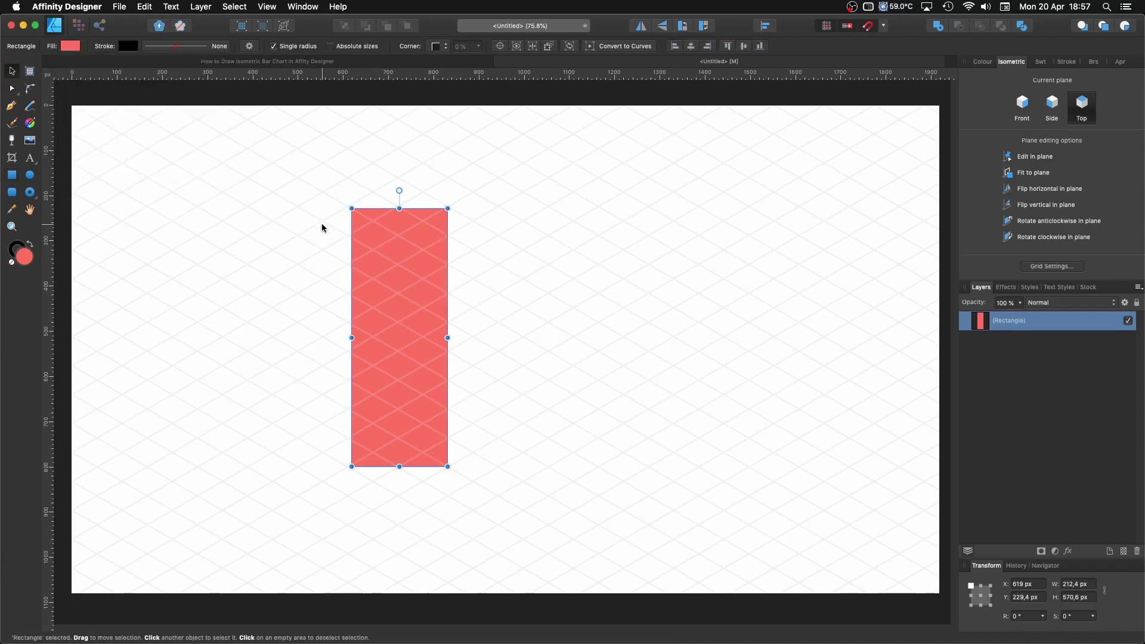
{"action": "left_click_drag", "start_coordinate": [397, 274], "coordinate": [356, 279]}
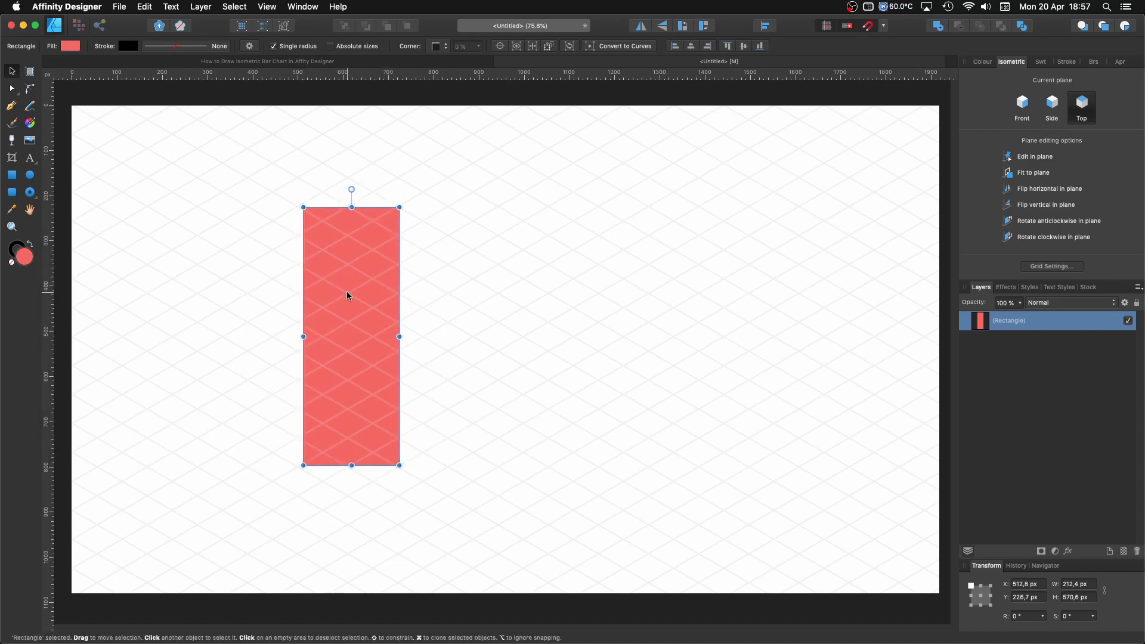
{"action": "left_click", "coordinate": [403, 61]}
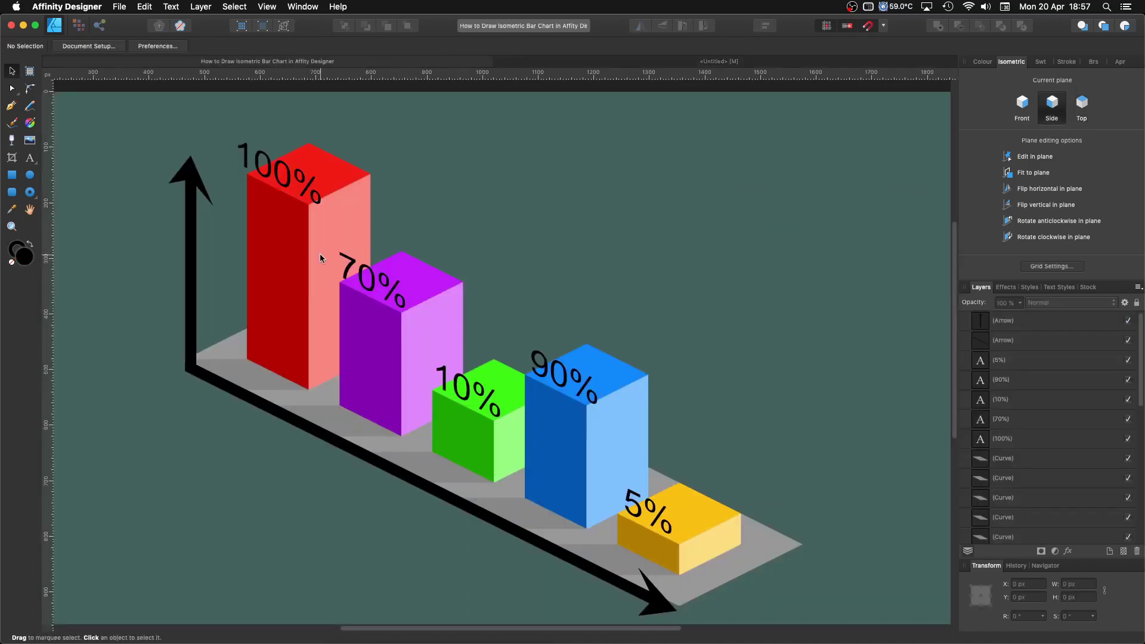
{"action": "left_click", "coordinate": [294, 257]}
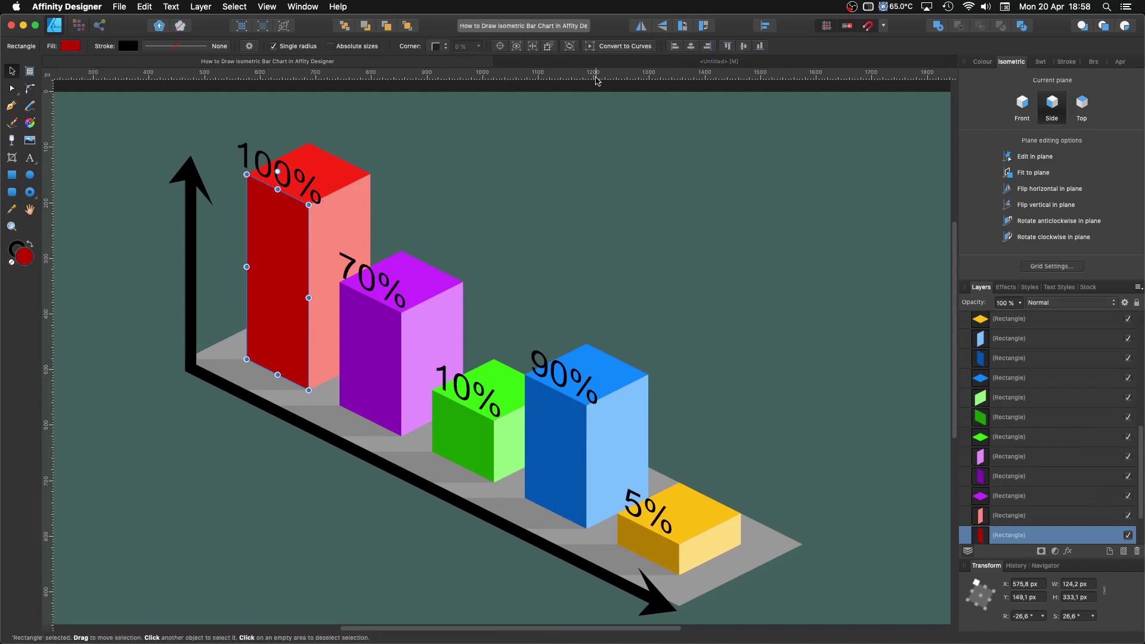
{"action": "left_click", "coordinate": [639, 62]}
{"action": "left_click_drag", "start_coordinate": [357, 292], "coordinate": [322, 278]}
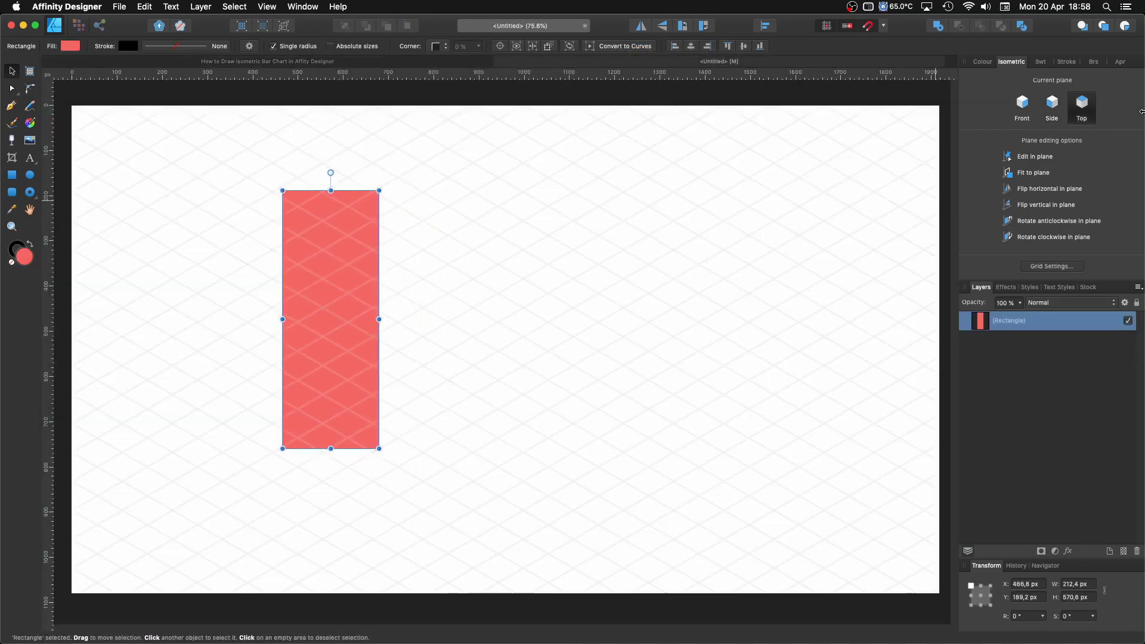
Step: Fit the red rectangle to the Side plane and resize it to 128 × 512 px, aligned to the grid
{"action": "left_click", "coordinate": [1052, 106]}
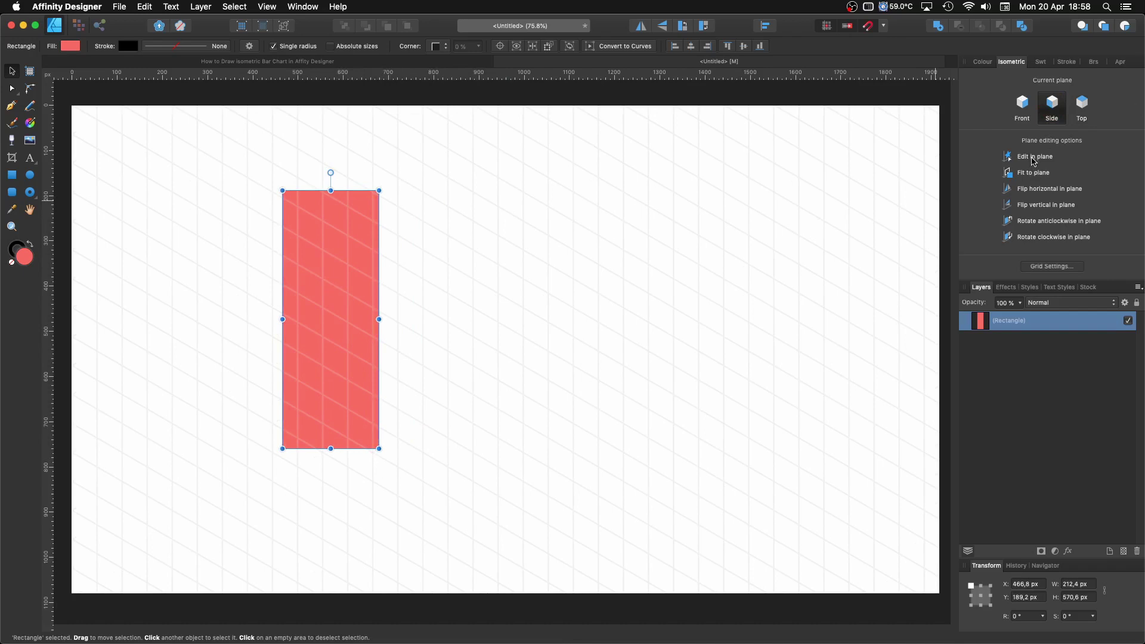
{"action": "left_click", "coordinate": [1032, 172]}
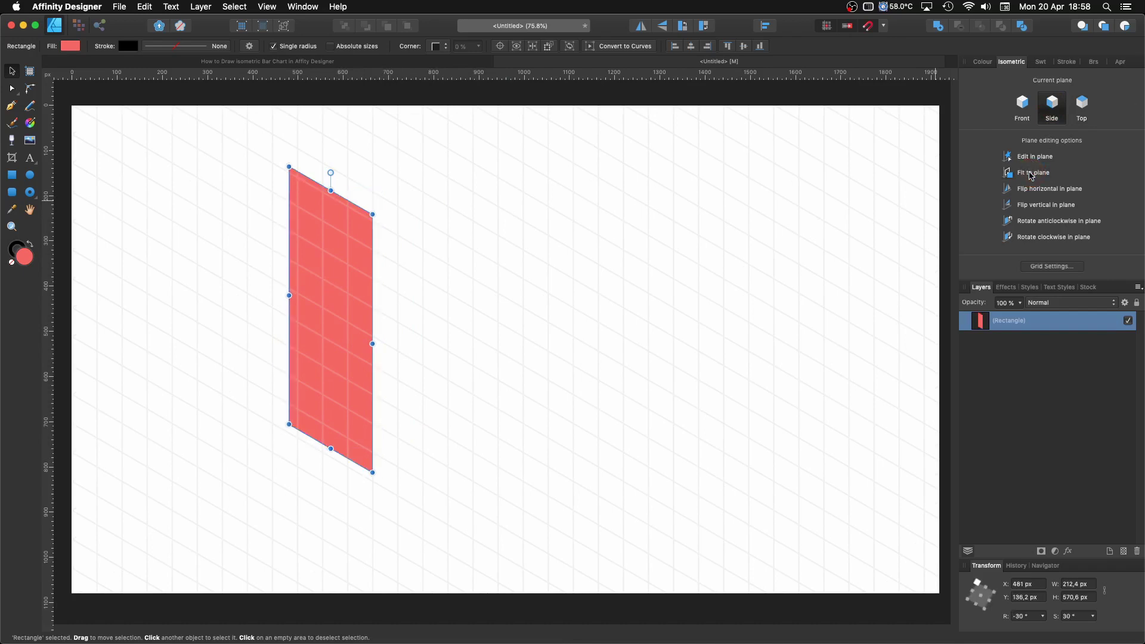
{"action": "left_click_drag", "start_coordinate": [331, 303], "coordinate": [316, 300]}
{"action": "left_click_drag", "start_coordinate": [354, 339], "coordinate": [321, 332]}
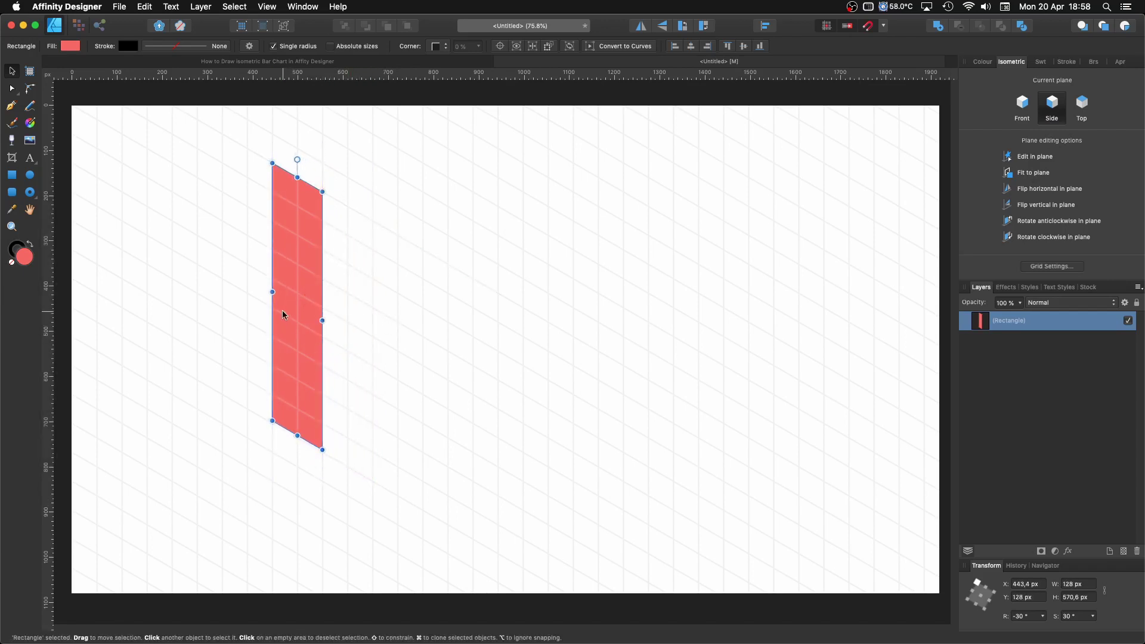
{"action": "left_click_drag", "start_coordinate": [295, 179], "coordinate": [295, 177]}
{"action": "left_click_drag", "start_coordinate": [297, 435], "coordinate": [297, 409]}
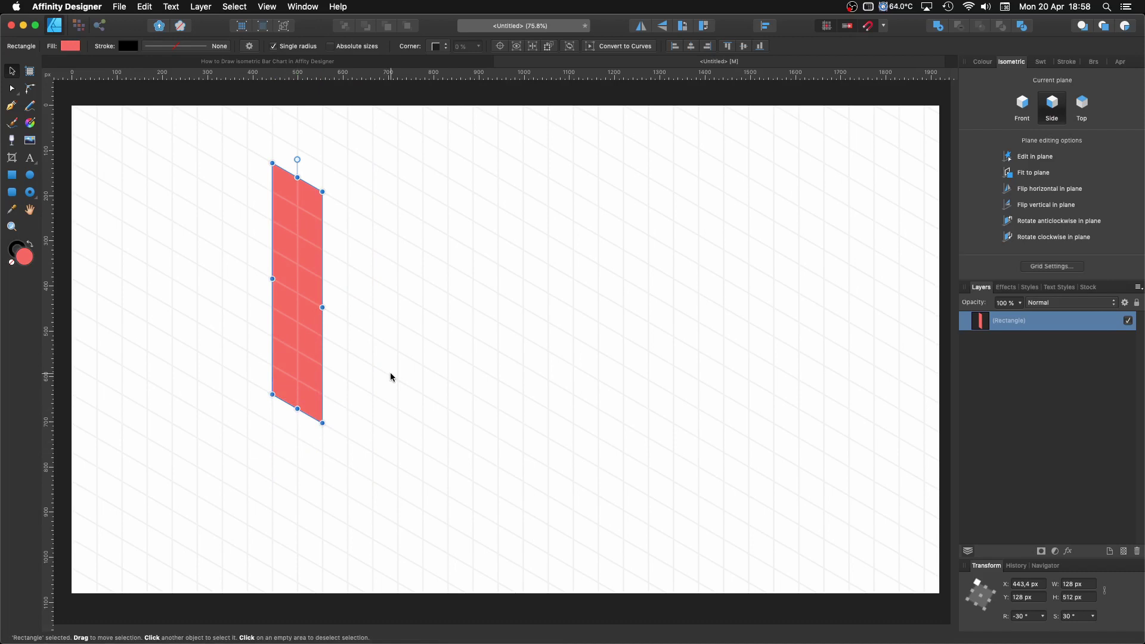
{"action": "left_click", "coordinate": [369, 334]}
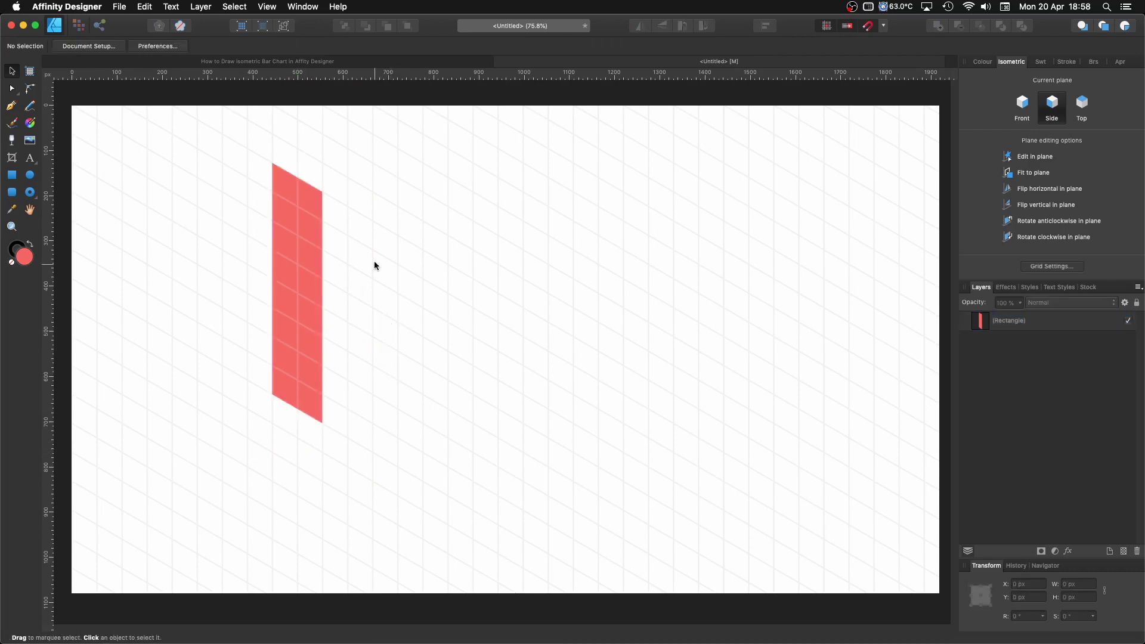
Step: Check the finished chart's red bar for reference and place a duplicate of the red side face to the right of the original
{"action": "left_click", "coordinate": [381, 60]}
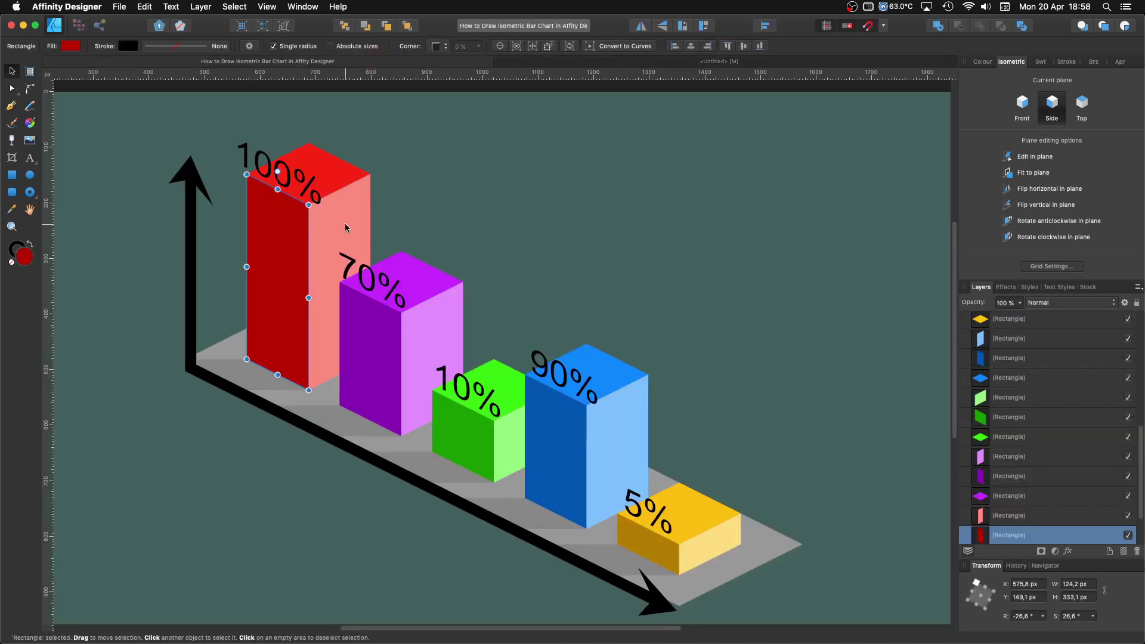
{"action": "left_click", "coordinate": [691, 62]}
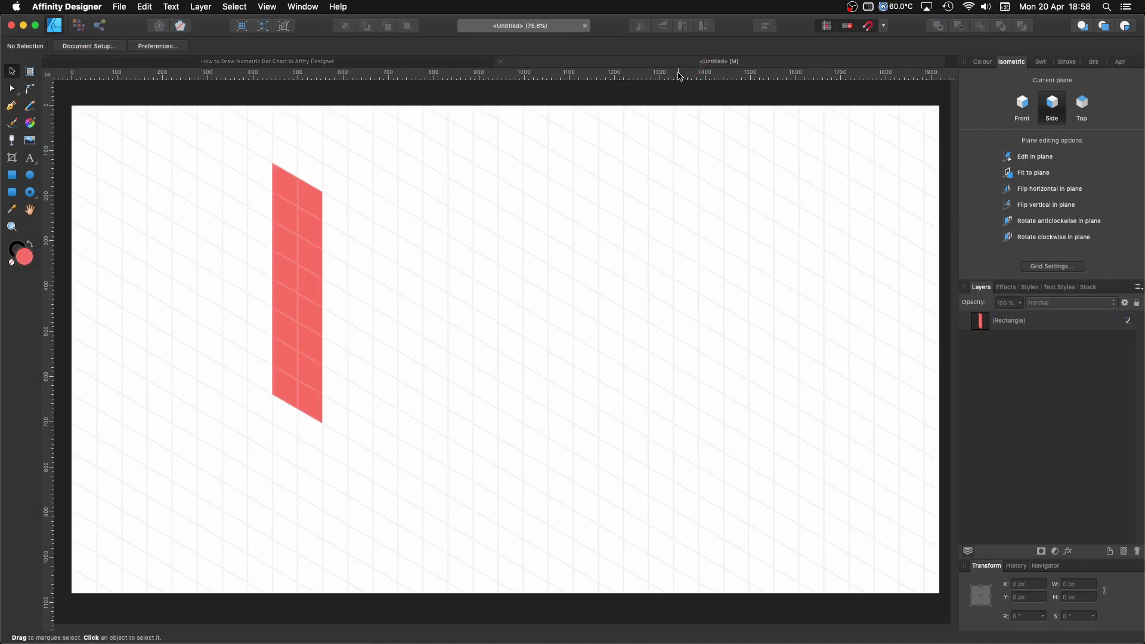
{"action": "left_click", "coordinate": [312, 303]}
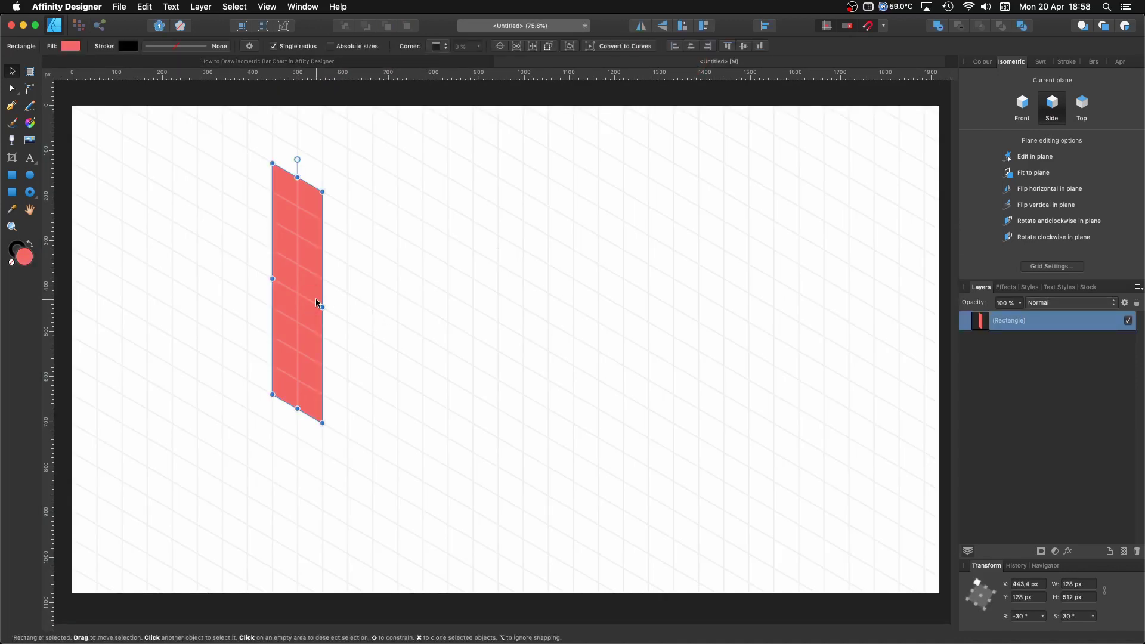
{"action": "left_click_drag", "start_coordinate": [304, 305], "coordinate": [412, 327]}
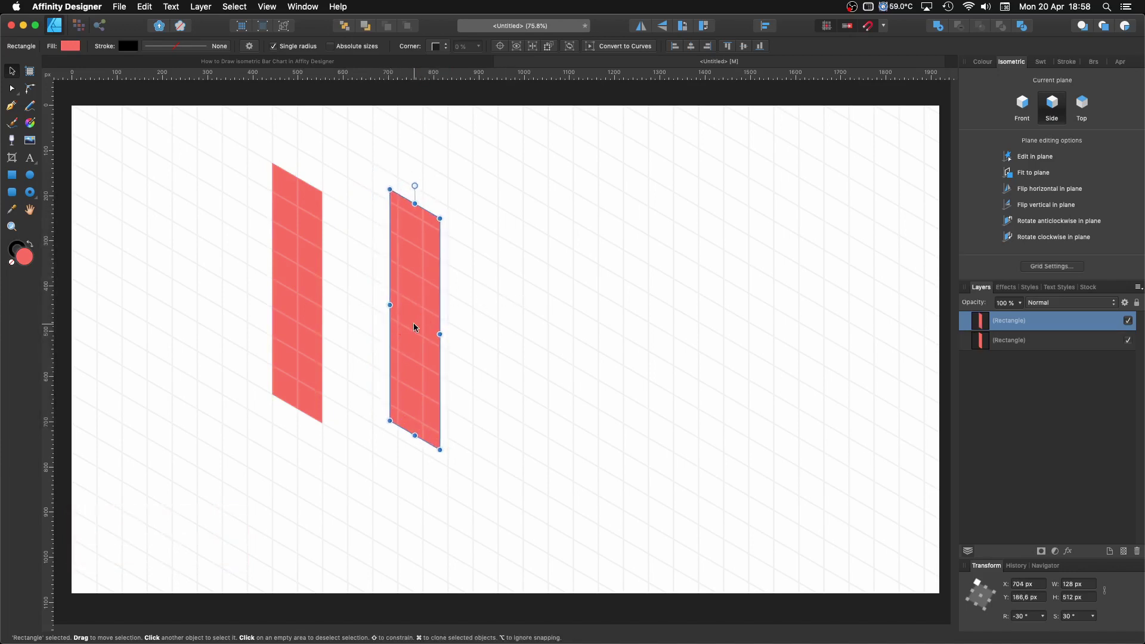
Step: Fit the duplicated face to the Front plane and snap it against the right edge of the side face
{"action": "left_click", "coordinate": [1019, 103]}
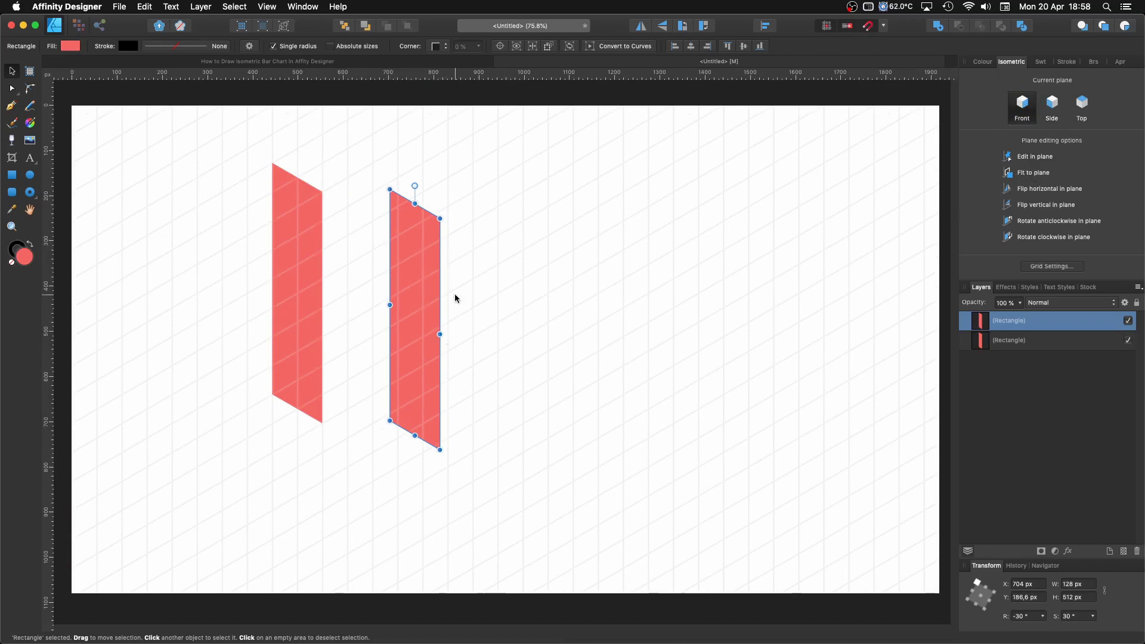
{"action": "left_click", "coordinate": [1024, 172]}
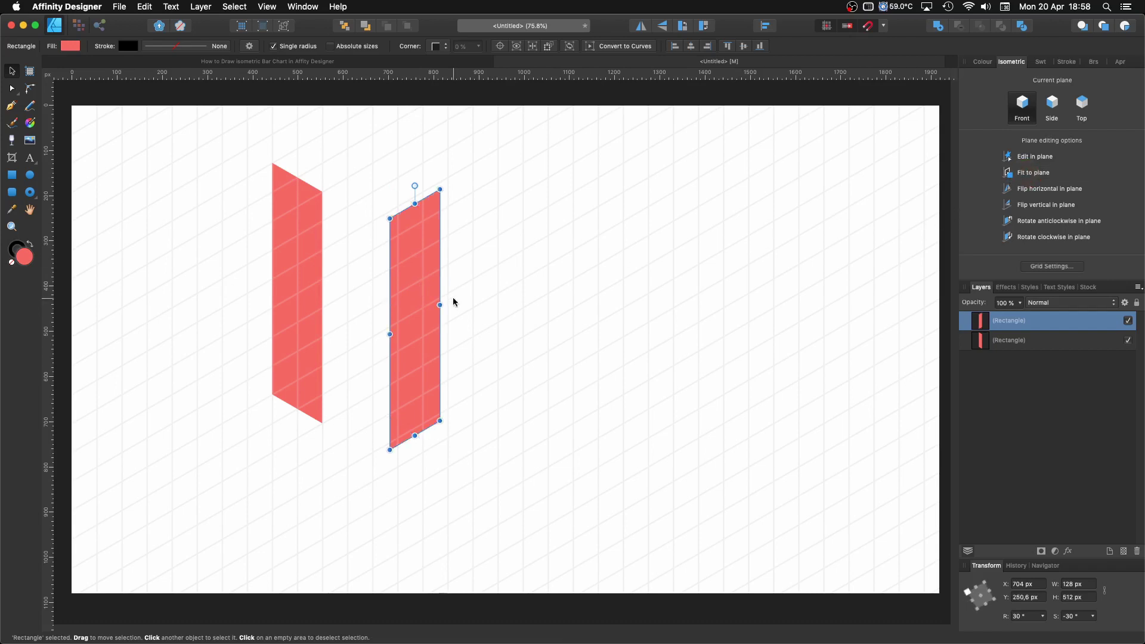
{"action": "left_click_drag", "start_coordinate": [408, 323], "coordinate": [342, 298]}
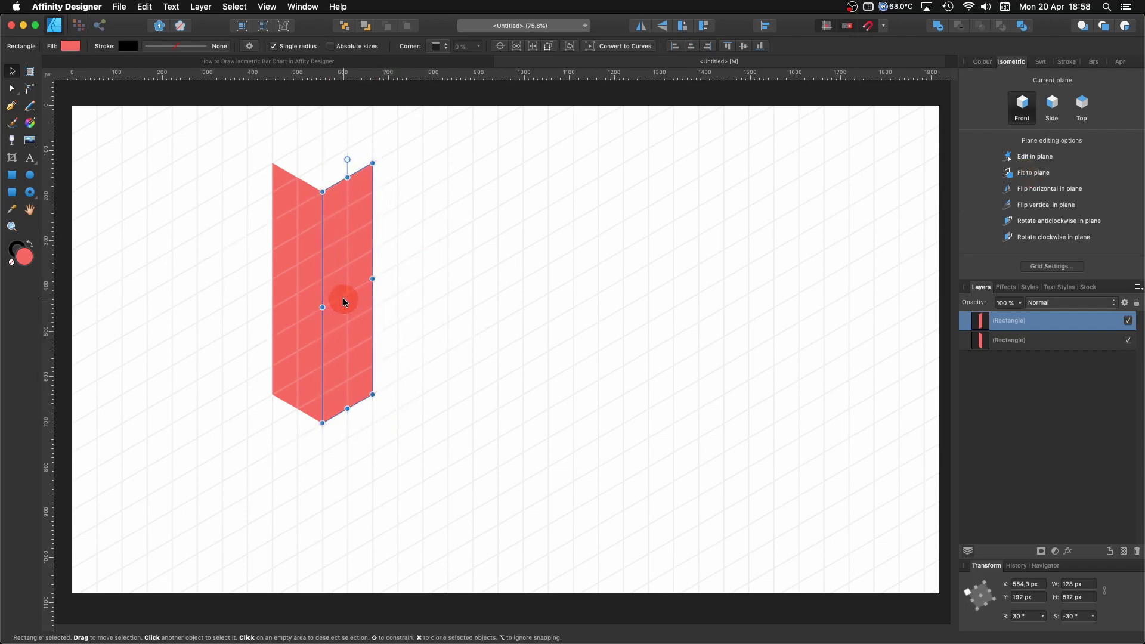
{"action": "left_click", "coordinate": [435, 317]}
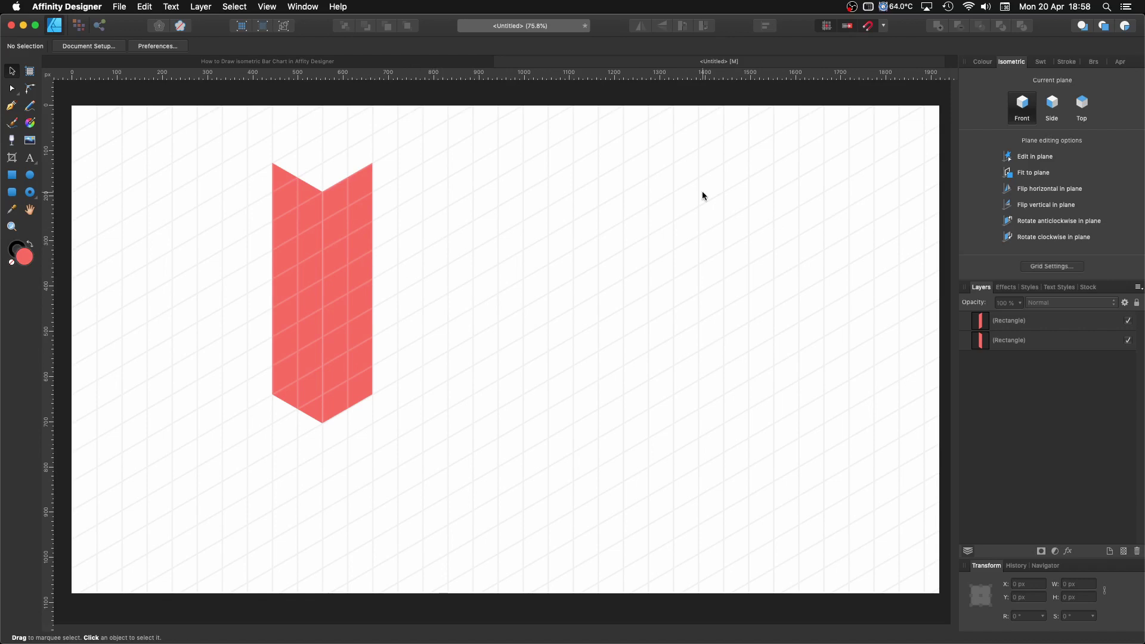
Step: Draw a 128 × 128 px rectangle in the Top plane as the bar's top face, joining the upper edges of both upright faces
{"action": "left_click", "coordinate": [1081, 102]}
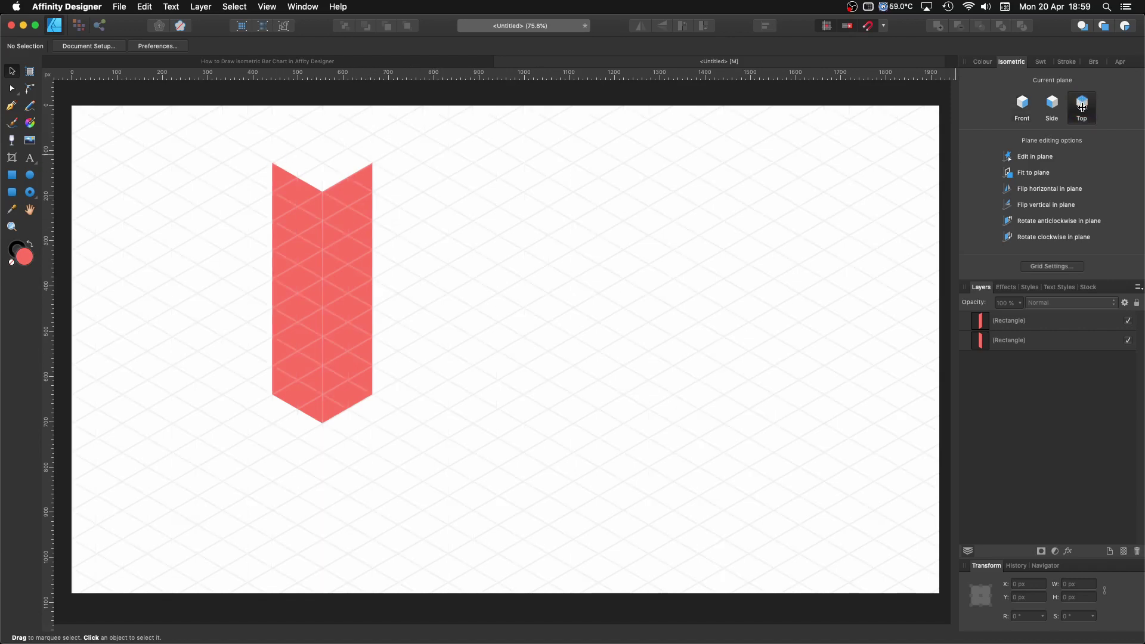
{"action": "left_click", "coordinate": [1020, 156]}
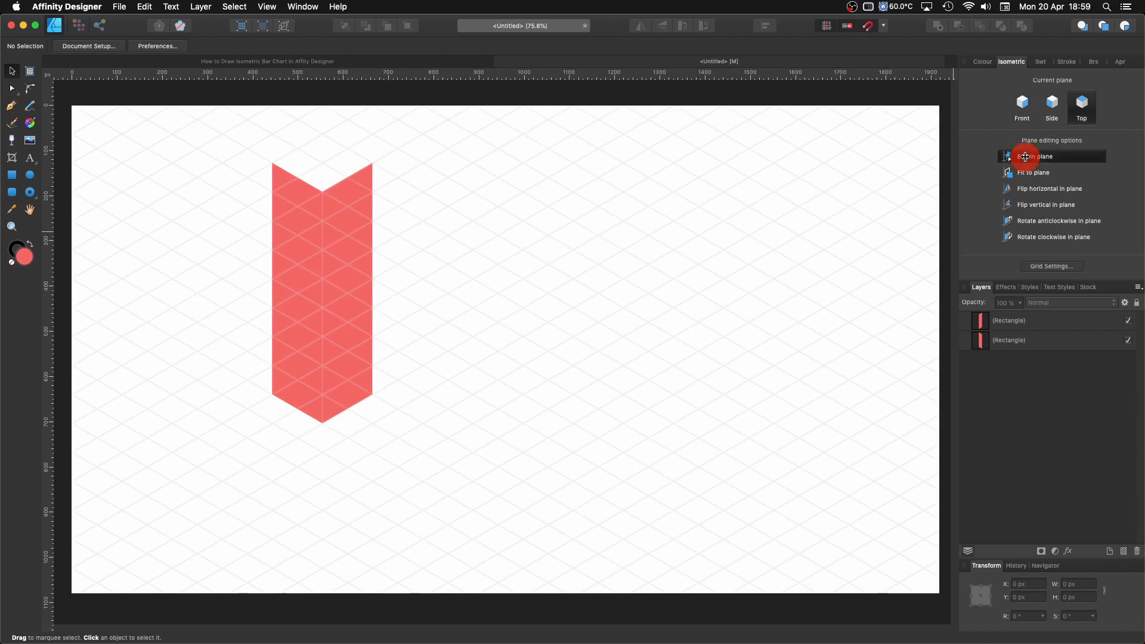
{"action": "left_click", "coordinate": [12, 176]}
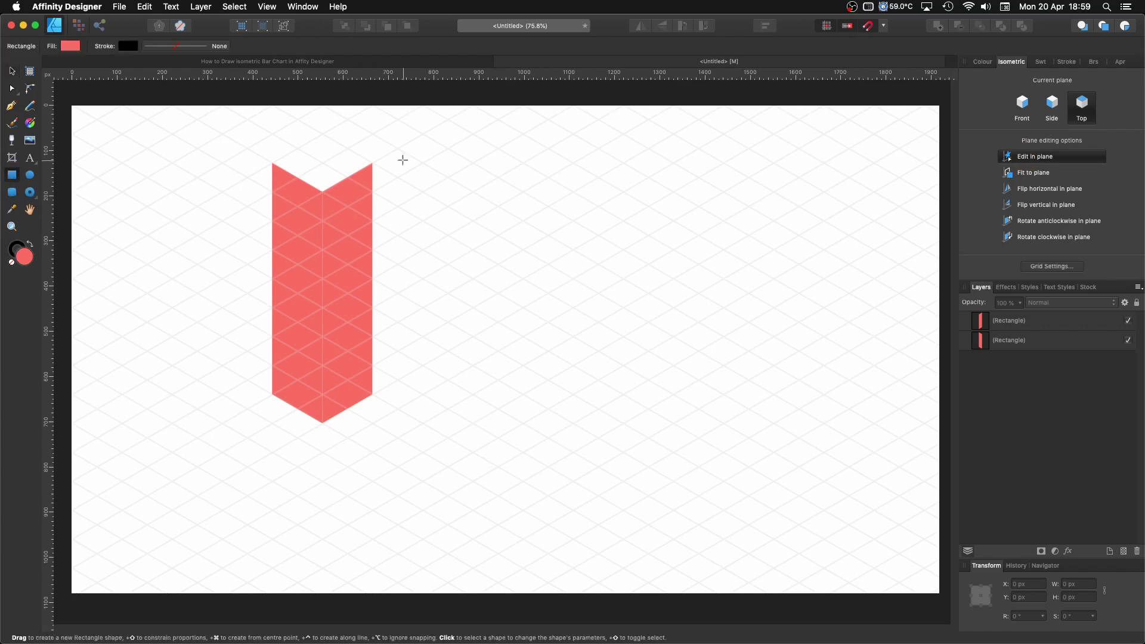
{"action": "left_click_drag", "start_coordinate": [272, 163], "coordinate": [368, 162]}
{"action": "key", "text": "v"}
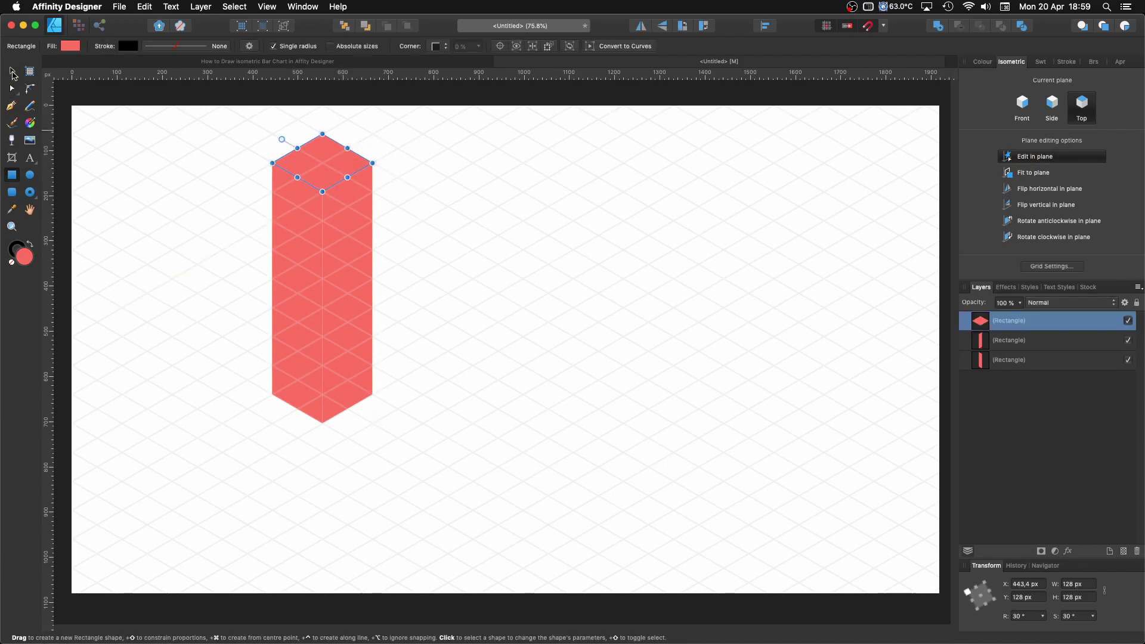
{"action": "left_click", "coordinate": [152, 209]}
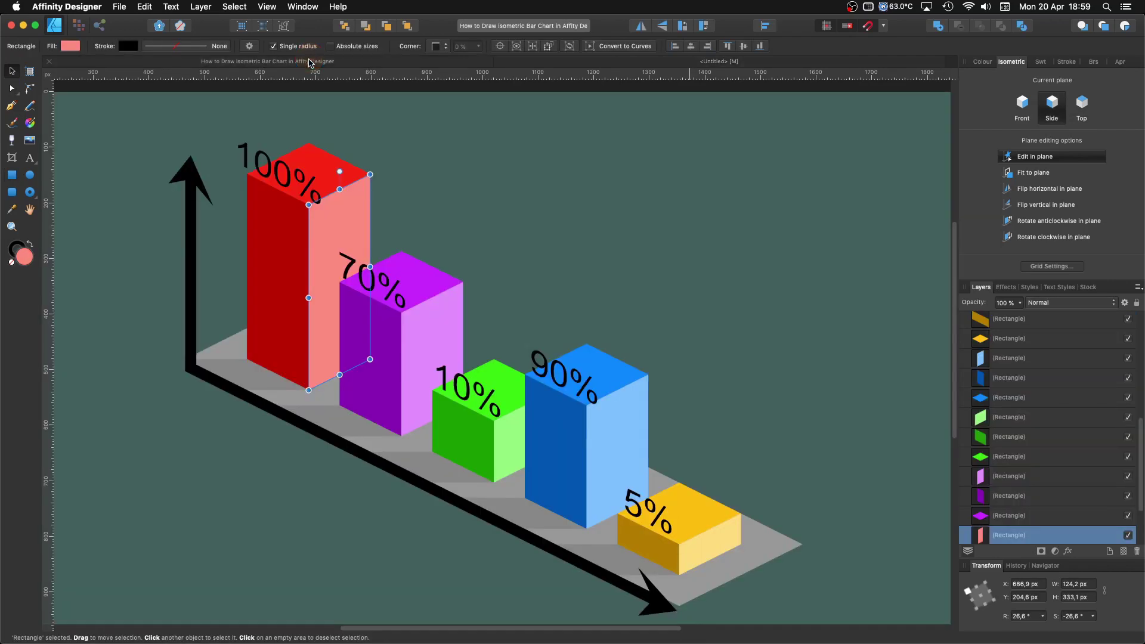
Step: Check the finished chart's shading and darken the red bar's left face to a lightness of 48
{"action": "left_click", "coordinate": [311, 61]}
{"action": "left_click", "coordinate": [605, 63]}
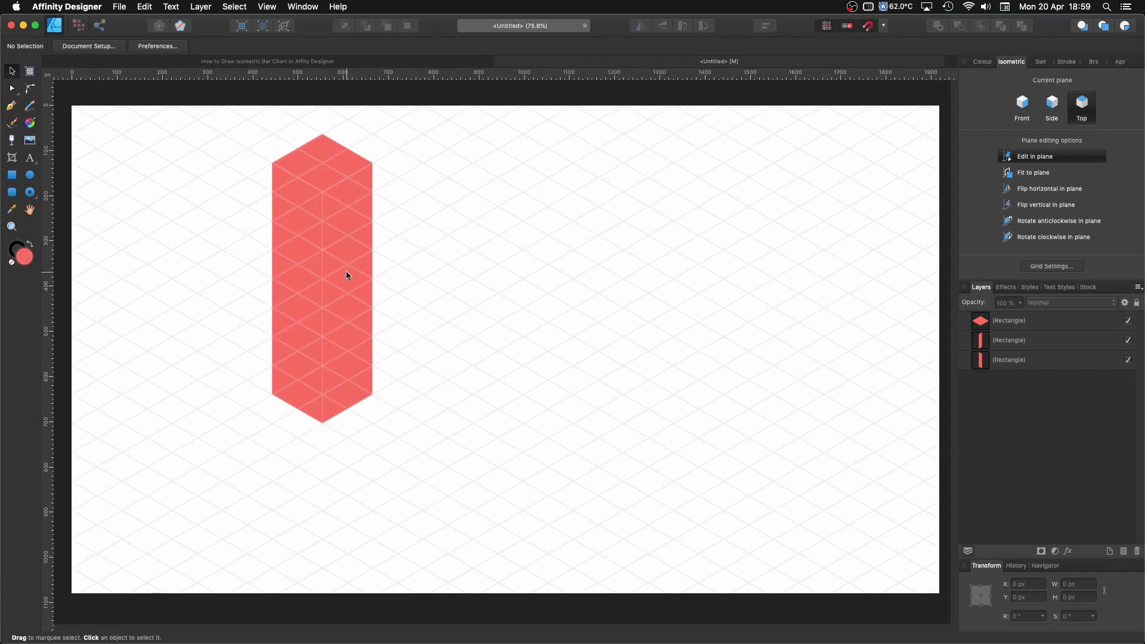
{"action": "left_click", "coordinate": [299, 261]}
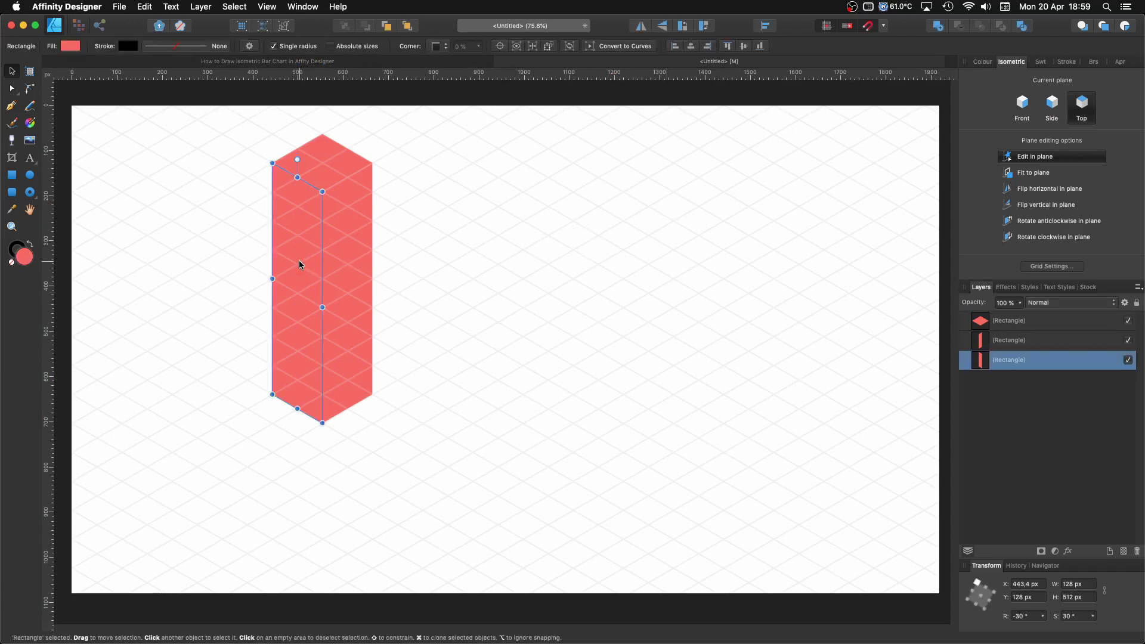
{"action": "left_click", "coordinate": [69, 47]}
{"action": "left_click_drag", "start_coordinate": [156, 117], "coordinate": [122, 118]}
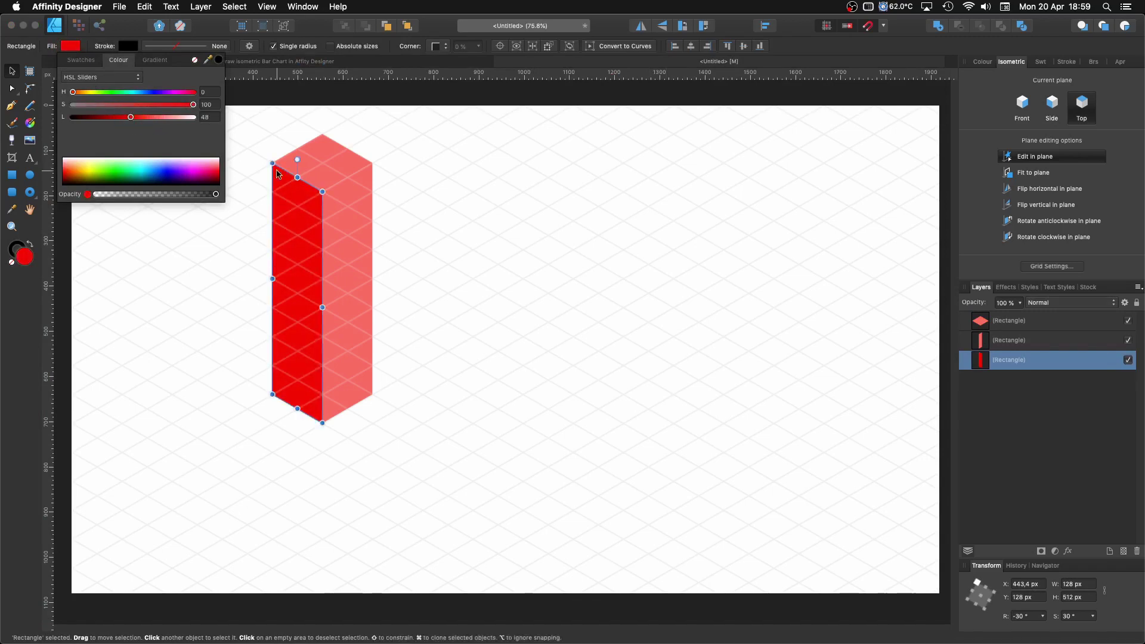
Step: Lighten the red bar's right face to a lightness of 79 and compare it with the finished chart
{"action": "left_click", "coordinate": [356, 213]}
{"action": "left_click", "coordinate": [70, 47]}
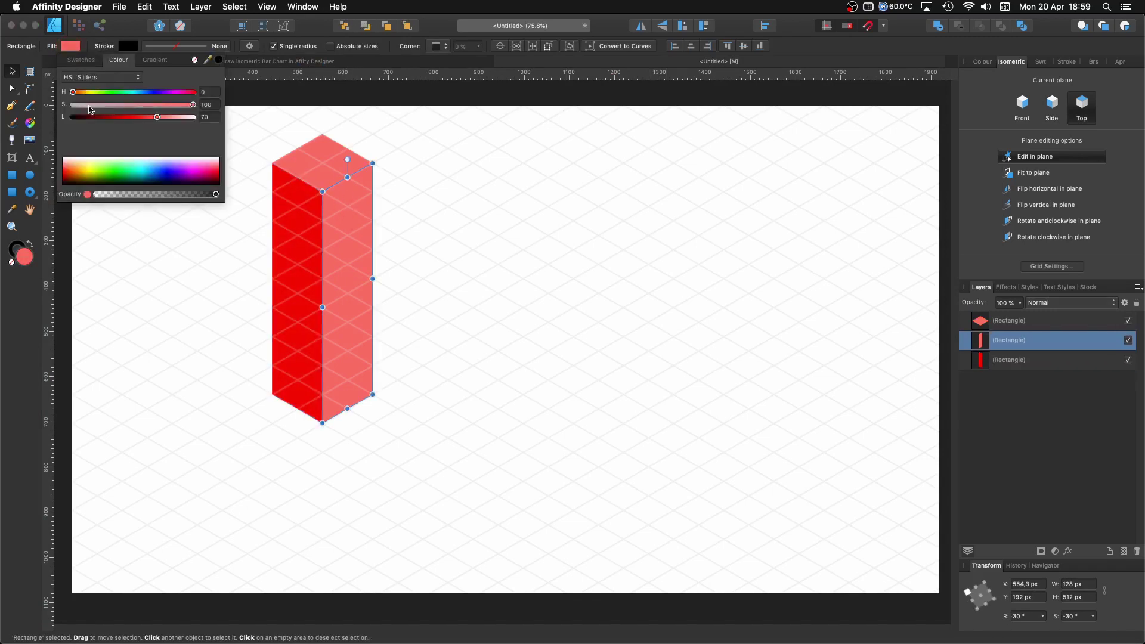
{"action": "left_click_drag", "start_coordinate": [158, 118], "coordinate": [169, 121]}
{"action": "left_click", "coordinate": [328, 62]}
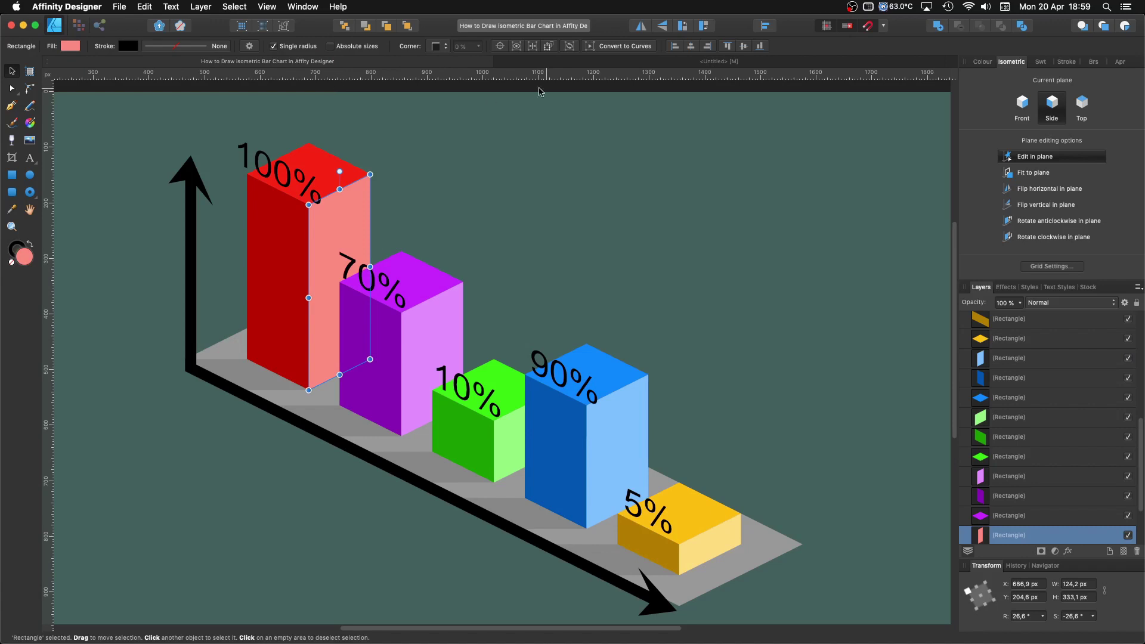
{"action": "left_click", "coordinate": [636, 65]}
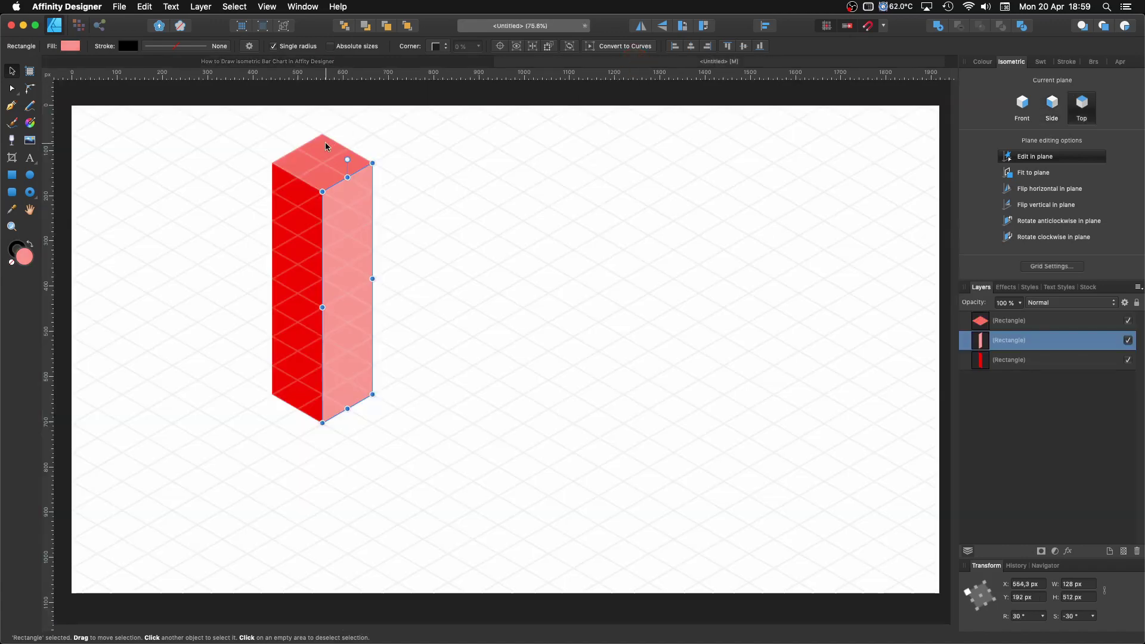
Step: Set the red bar's top face to a lightness of 65 and check the three faces' shading
{"action": "left_click", "coordinate": [324, 142]}
{"action": "left_click", "coordinate": [69, 46]}
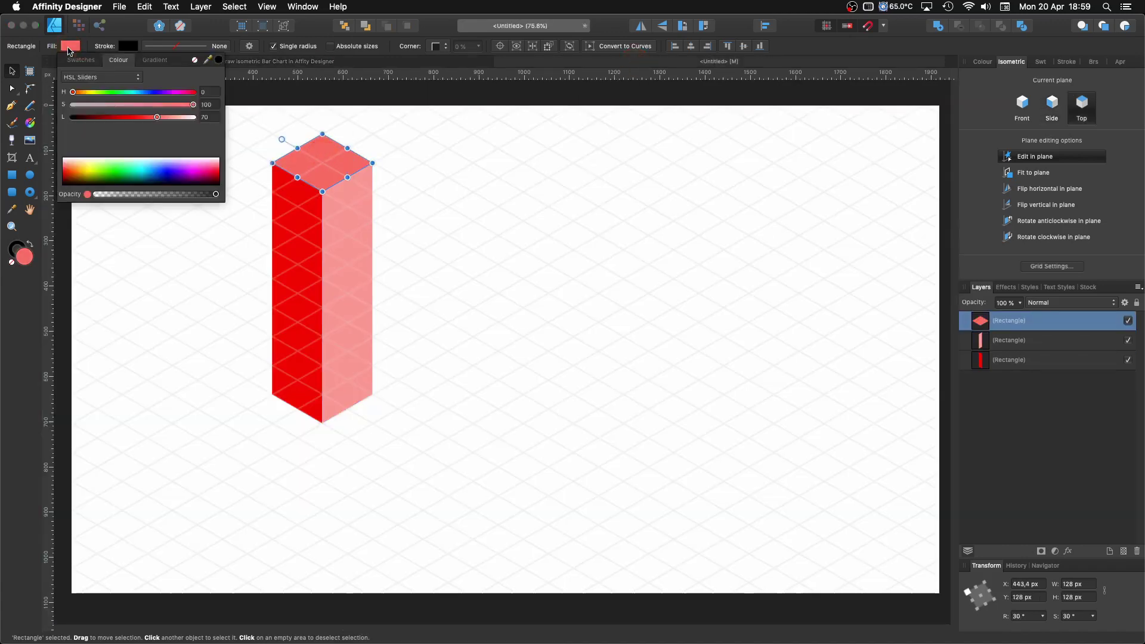
{"action": "left_click_drag", "start_coordinate": [160, 123], "coordinate": [153, 124]}
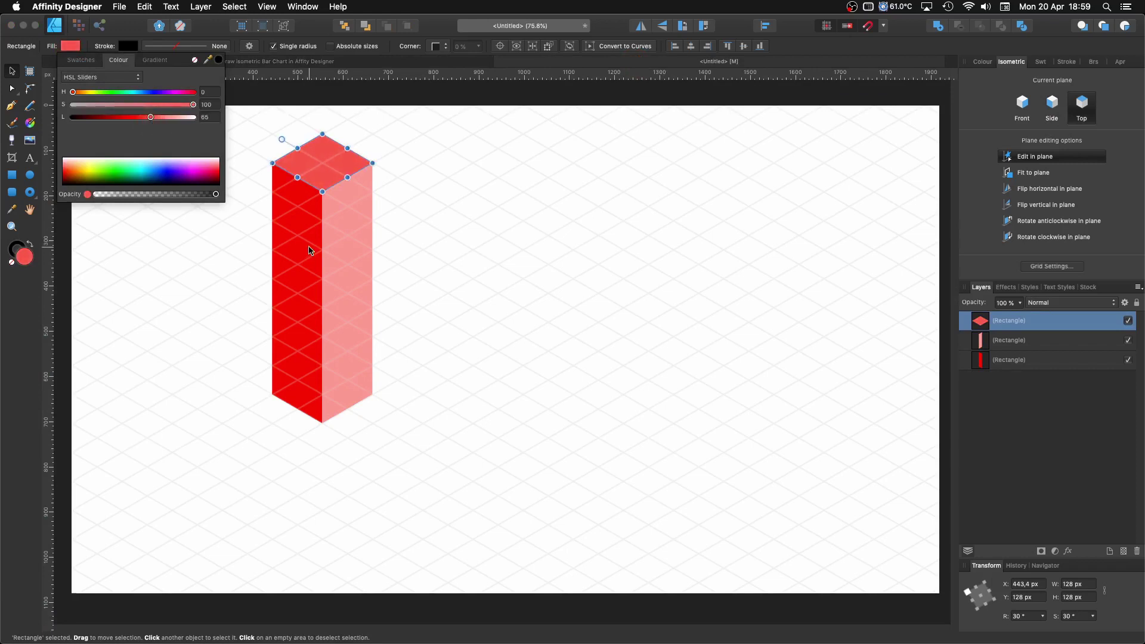
{"action": "left_click", "coordinate": [310, 250]}
{"action": "left_click", "coordinate": [346, 242]}
{"action": "left_click", "coordinate": [316, 158]}
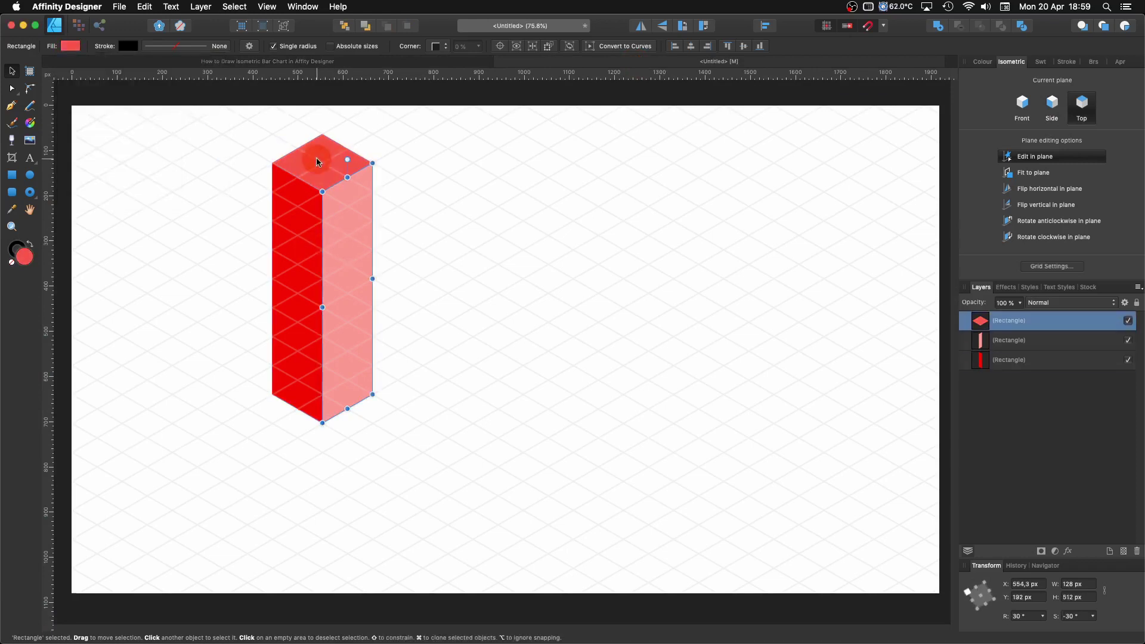
Step: Group the bar's three faces and move the group up the grid to Y 0 px, keeping X at 443.4 px
{"action": "left_click", "coordinate": [298, 214]}
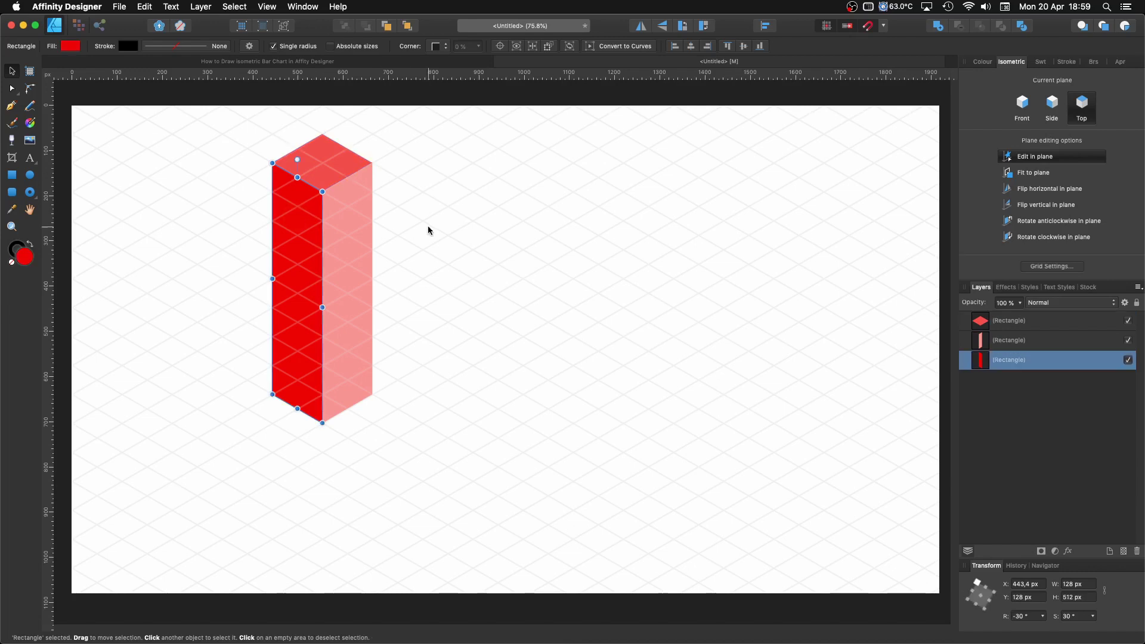
{"action": "left_click", "coordinate": [316, 172], "text": "shift"}
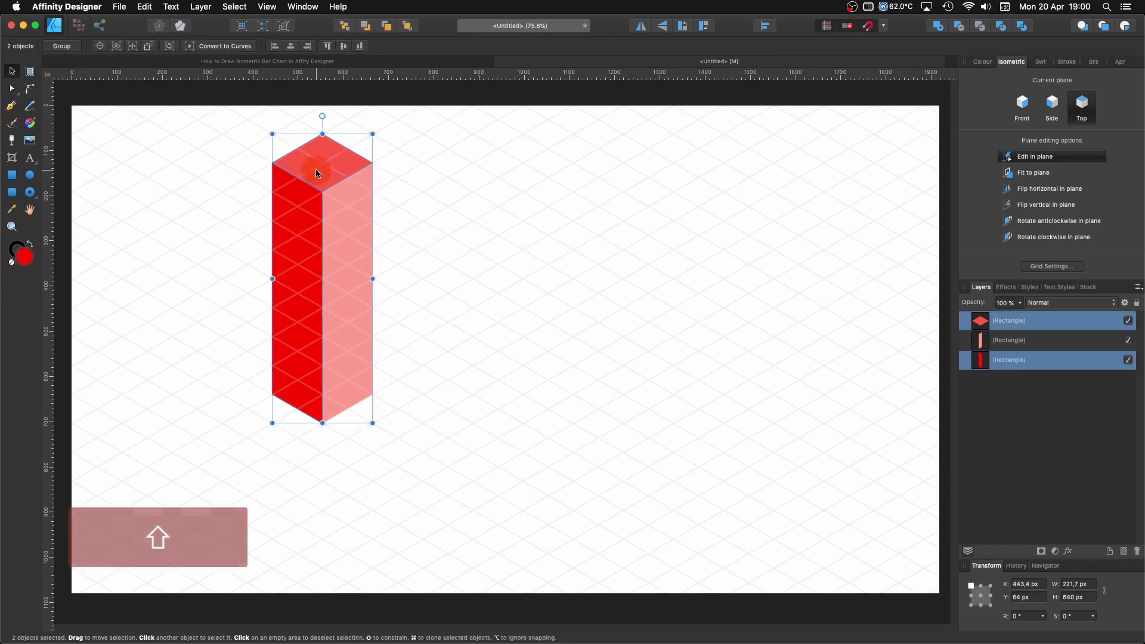
{"action": "left_click", "coordinate": [350, 220], "text": "shift"}
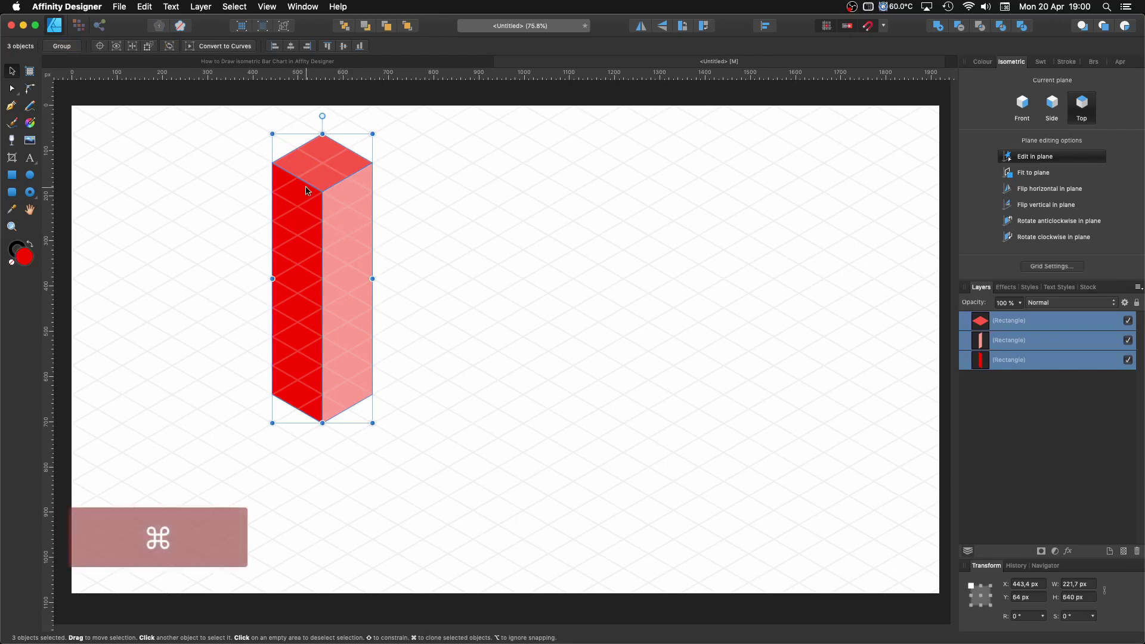
{"action": "key", "text": "super+g"}
{"action": "mouse_move", "coordinate": [337, 291]}
{"action": "left_mouse_down"}
{"action": "mouse_move", "coordinate": [289, 261]}
{"action": "mouse_move", "coordinate": [303, 236]}
{"action": "mouse_move", "coordinate": [291, 263]}
{"action": "mouse_move", "coordinate": [337, 272]}
{"action": "left_mouse_up"}
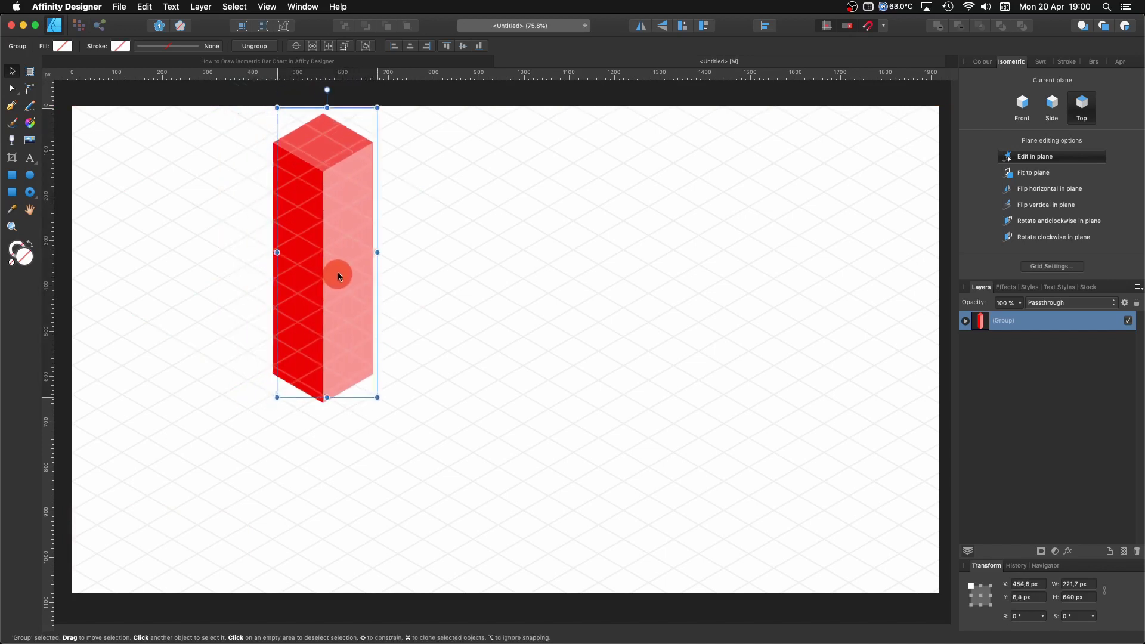
{"action": "key", "text": "super+d"}
{"action": "left_click", "coordinate": [324, 276]}
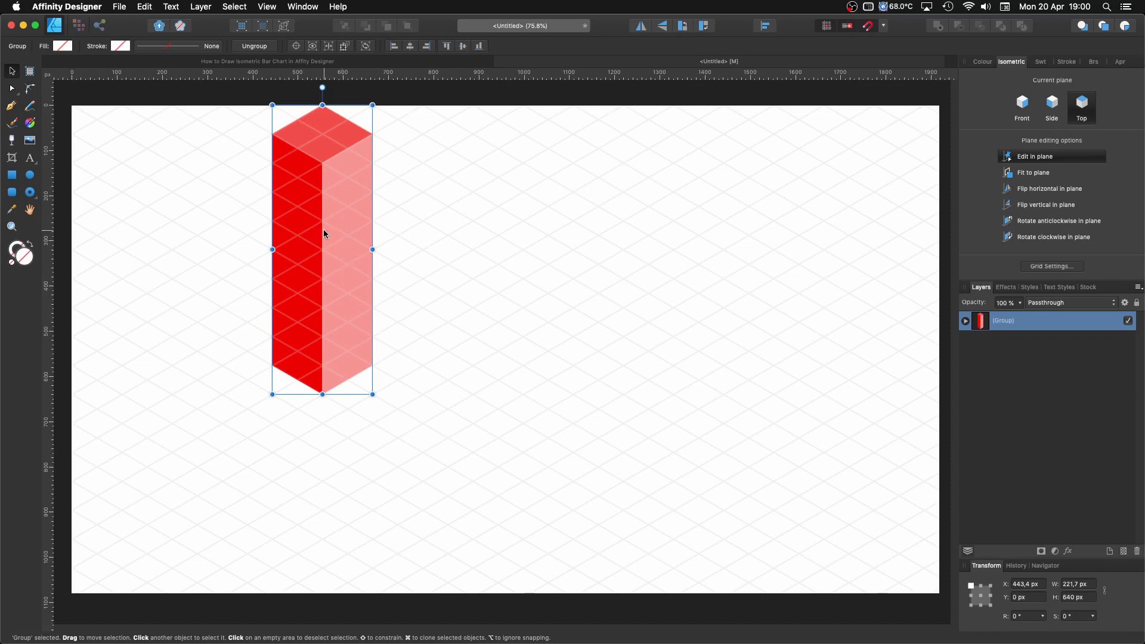
Step: Duplicate the red bar three times along the descending grid diagonal, placing the copies corner to corner at Y 128, 256 and 384 px
{"action": "left_click_drag", "start_coordinate": [334, 242], "coordinate": [538, 380]}
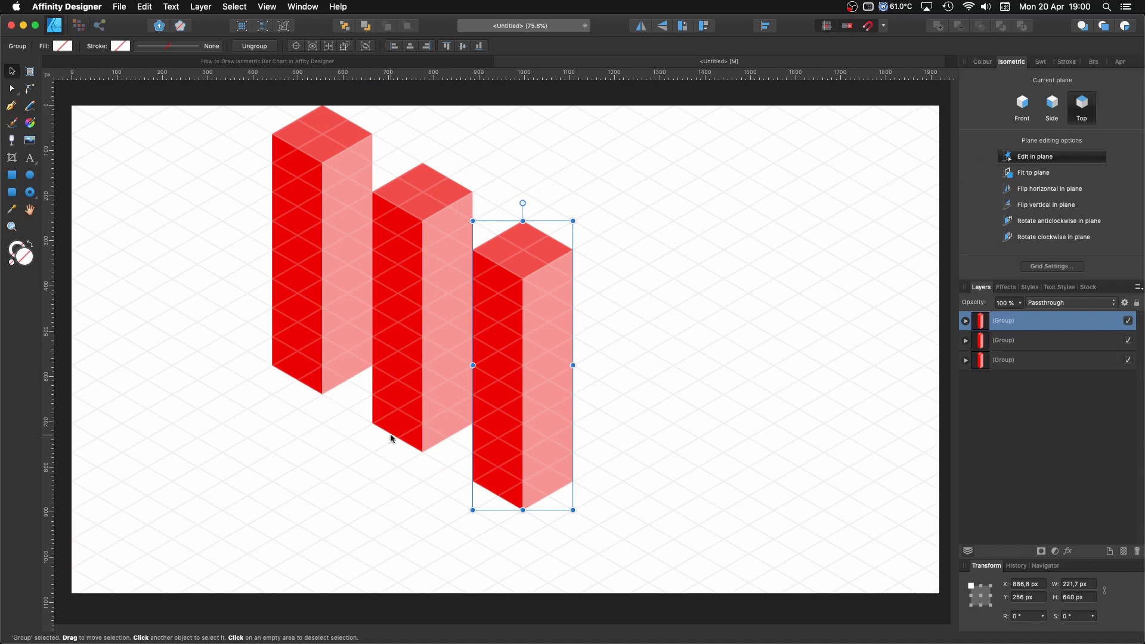
{"action": "left_click_drag", "start_coordinate": [509, 436], "coordinate": [605, 494]}
{"action": "left_click", "coordinate": [788, 303]}
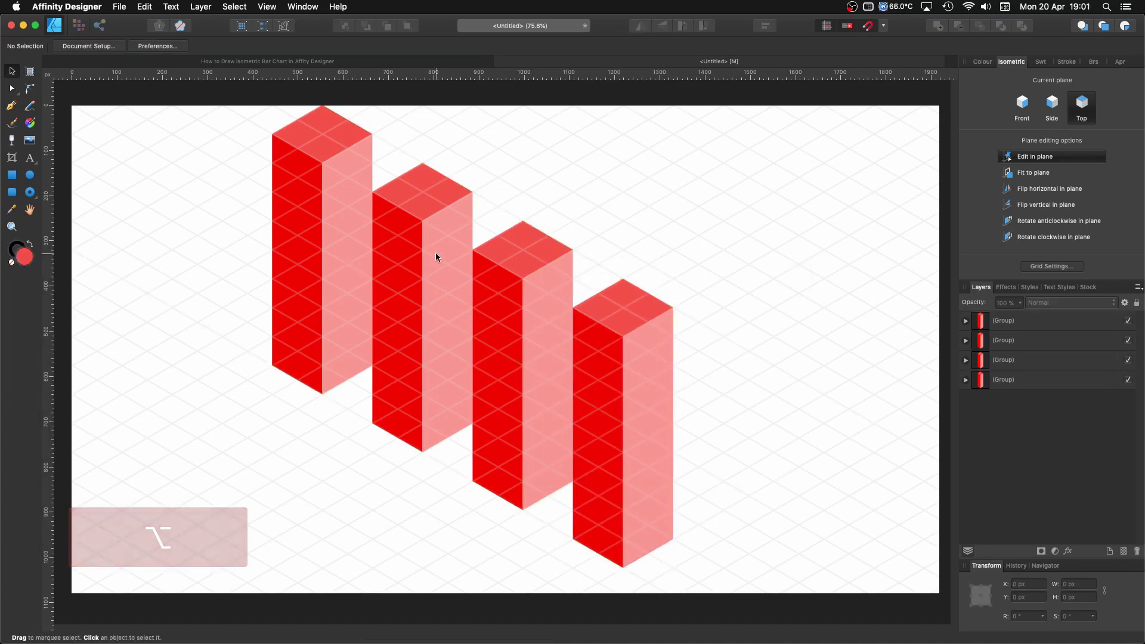
Step: Ungroup the second, third and fourth bars into their separate faces
{"action": "left_click", "coordinate": [380, 299]}
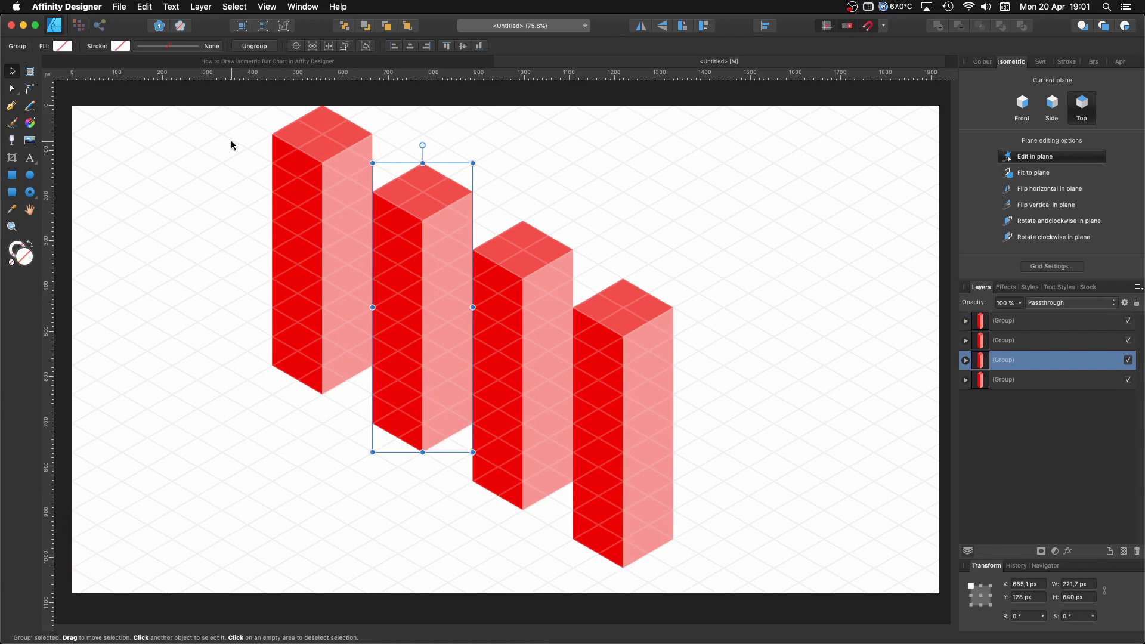
{"action": "key", "text": "shift+super+g"}
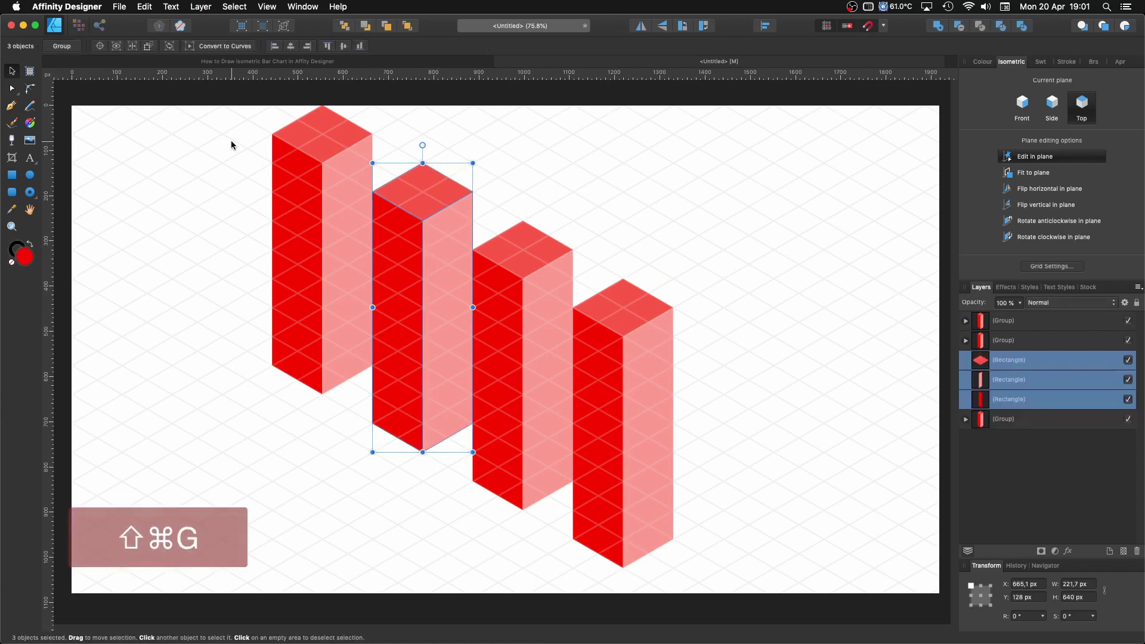
{"action": "left_click", "coordinate": [499, 338]}
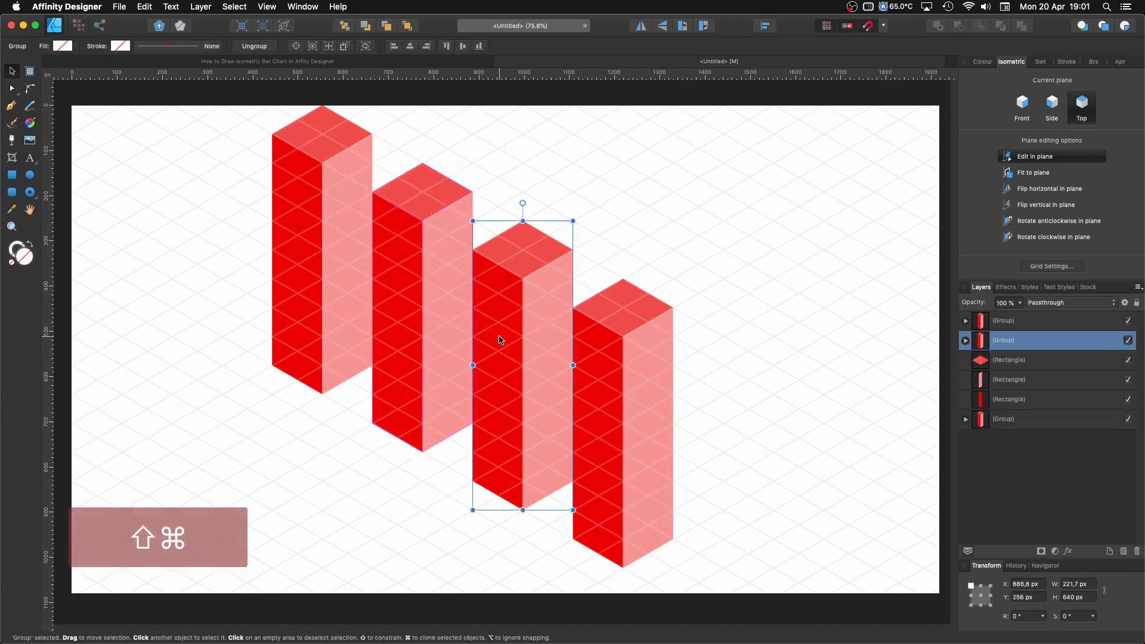
{"action": "key", "text": "shift+super+g"}
{"action": "left_click", "coordinate": [622, 387]}
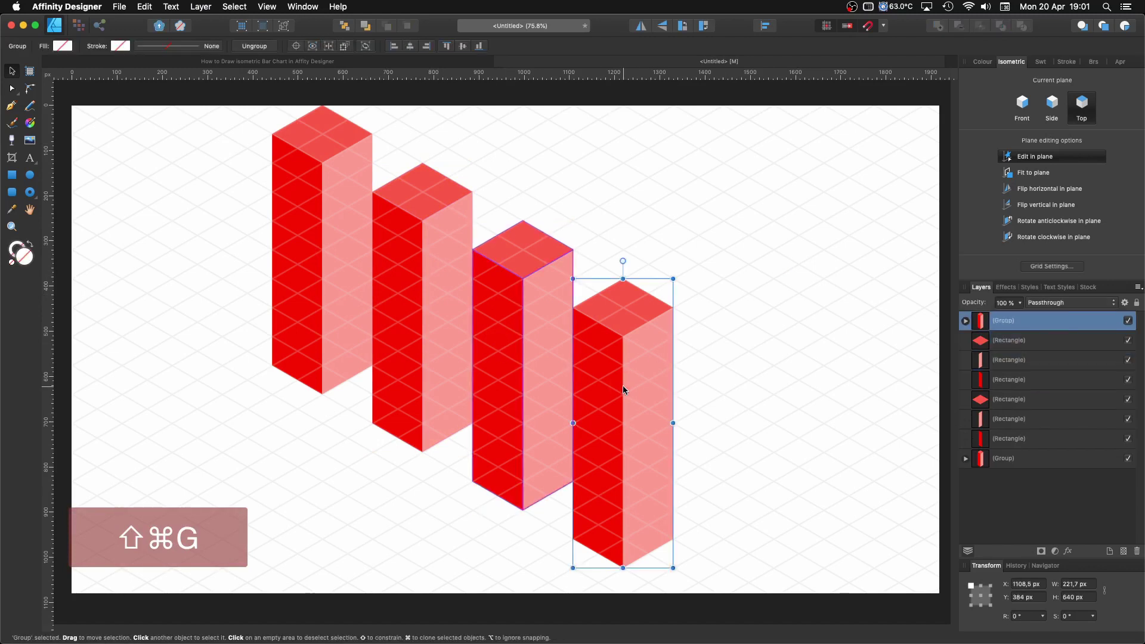
{"action": "key", "text": "shift+super+g"}
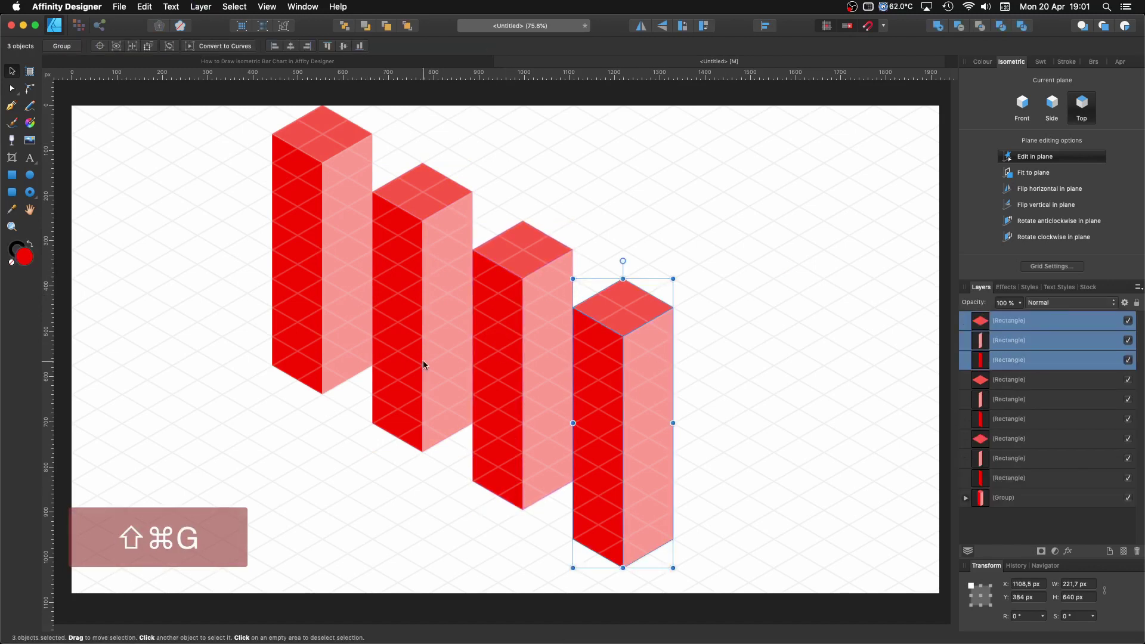
Step: Shorten the second bar's two upright faces to 384 px and lower its top face onto them at Y 320 px
{"action": "left_click", "coordinate": [398, 344]}
{"action": "left_click_drag", "start_coordinate": [398, 206], "coordinate": [387, 267]}
{"action": "left_click", "coordinate": [445, 235]}
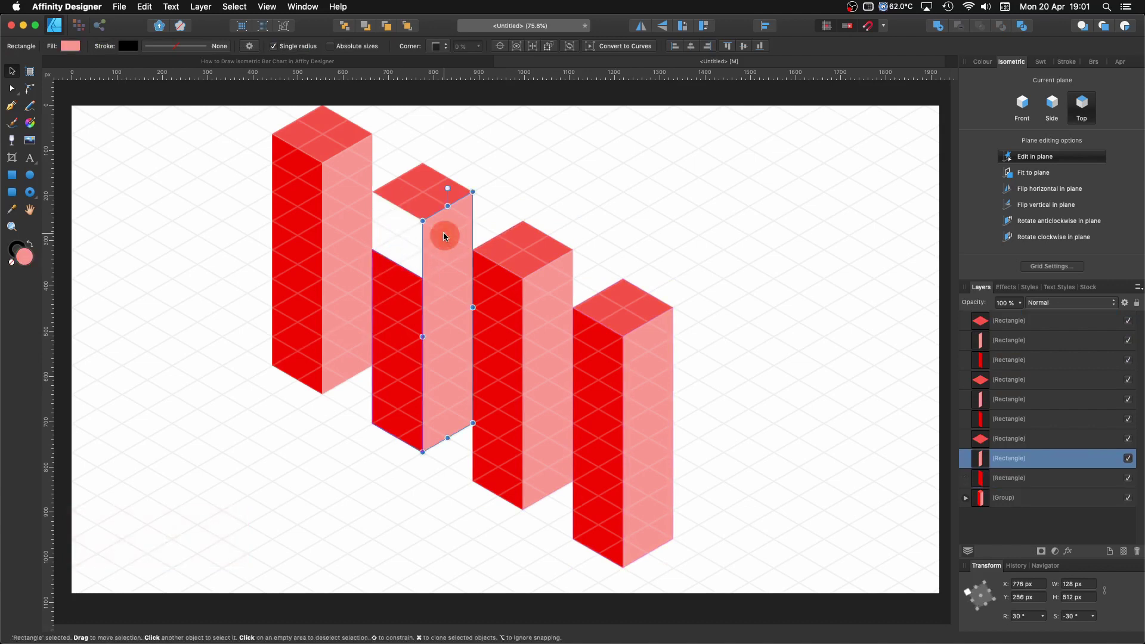
{"action": "left_click_drag", "start_coordinate": [447, 188], "coordinate": [447, 264]}
{"action": "left_click", "coordinate": [425, 196]}
{"action": "left_click_drag", "start_coordinate": [424, 201], "coordinate": [424, 259]}
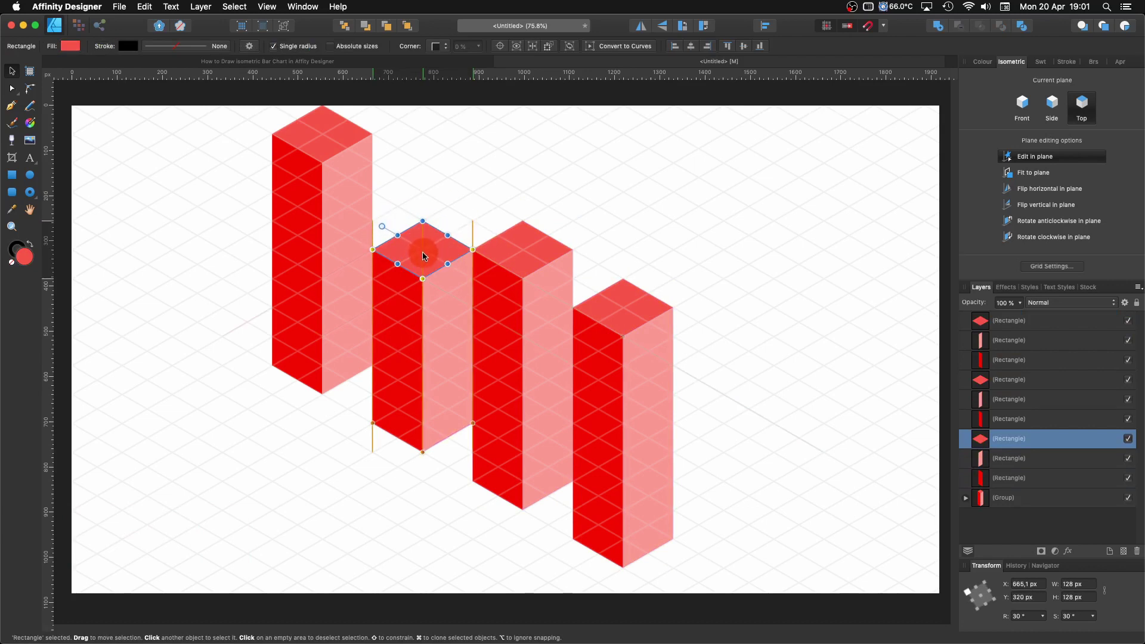
Step: Shorten the third bar's two upright faces by five grid cells and lower its top face onto them at Y 640 px
{"action": "left_click", "coordinate": [495, 302]}
{"action": "left_click_drag", "start_coordinate": [497, 263], "coordinate": [497, 408]}
{"action": "left_click", "coordinate": [549, 366]}
{"action": "left_click_drag", "start_coordinate": [547, 263], "coordinate": [539, 413]}
{"action": "left_click", "coordinate": [523, 266]}
{"action": "left_click_drag", "start_coordinate": [523, 266], "coordinate": [524, 407]}
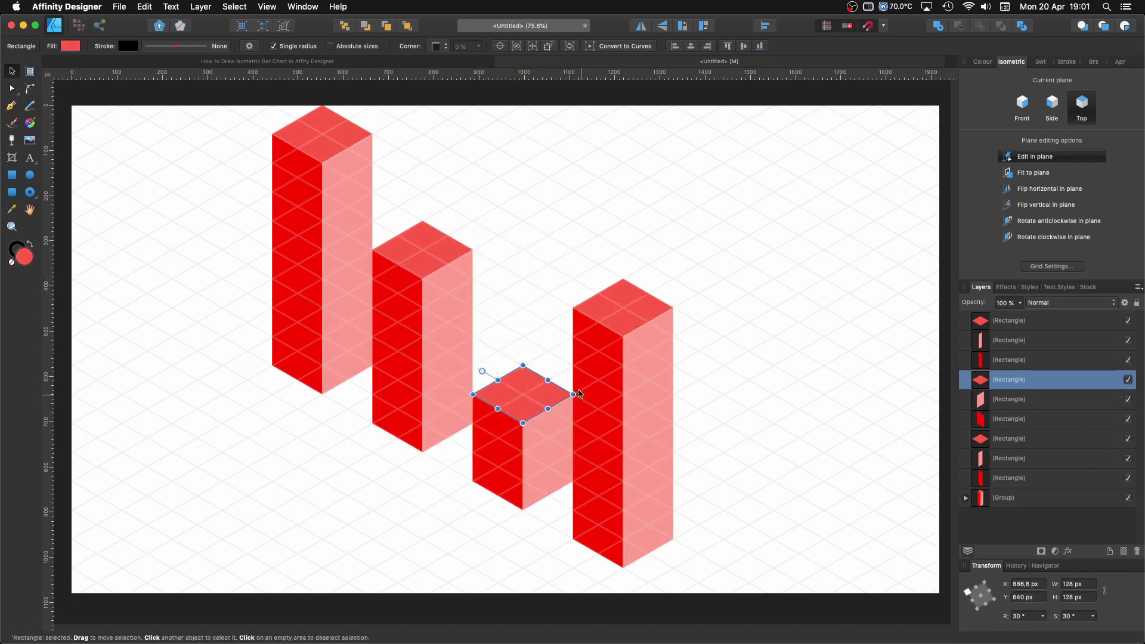
Step: Shorten the fourth bar's two upright faces by two grid cells and lower its top face onto them
{"action": "left_click", "coordinate": [596, 393]}
{"action": "left_click_drag", "start_coordinate": [598, 320], "coordinate": [599, 371]}
{"action": "left_click", "coordinate": [642, 349]}
{"action": "left_click_drag", "start_coordinate": [647, 323], "coordinate": [646, 380]}
{"action": "left_click", "coordinate": [596, 387]}
{"action": "left_click", "coordinate": [652, 388]}
{"action": "left_click", "coordinate": [614, 317]}
{"action": "left_click_drag", "start_coordinate": [614, 316], "coordinate": [619, 374]}
{"action": "left_click", "coordinate": [377, 499]}
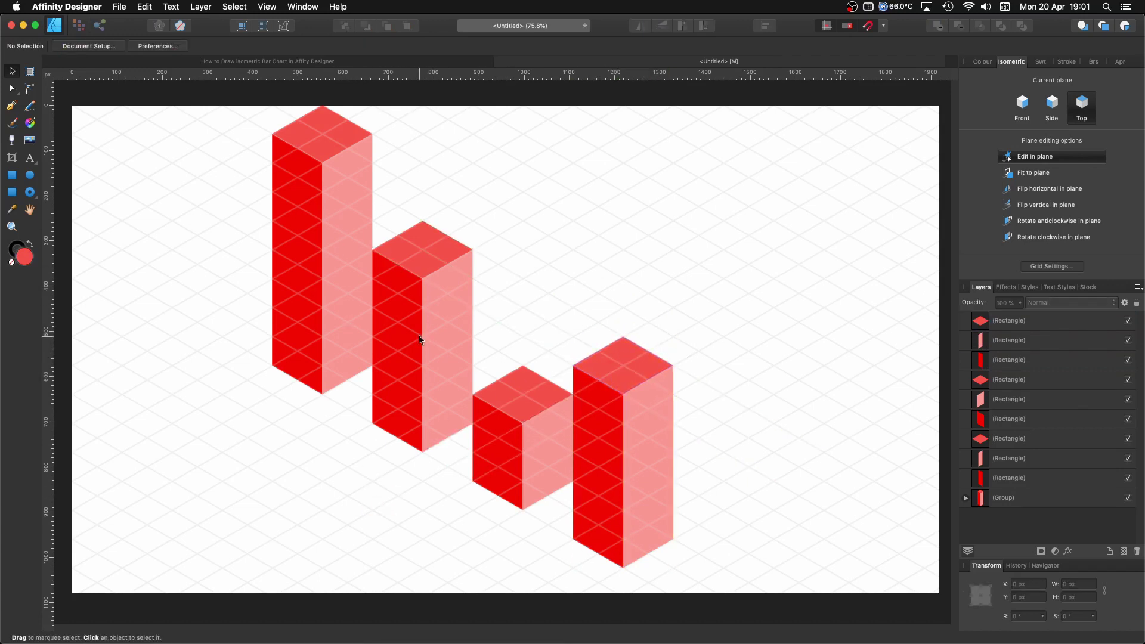
Step: Recolour the second bar's left face yellow with a hue of 54
{"action": "left_click", "coordinate": [393, 344]}
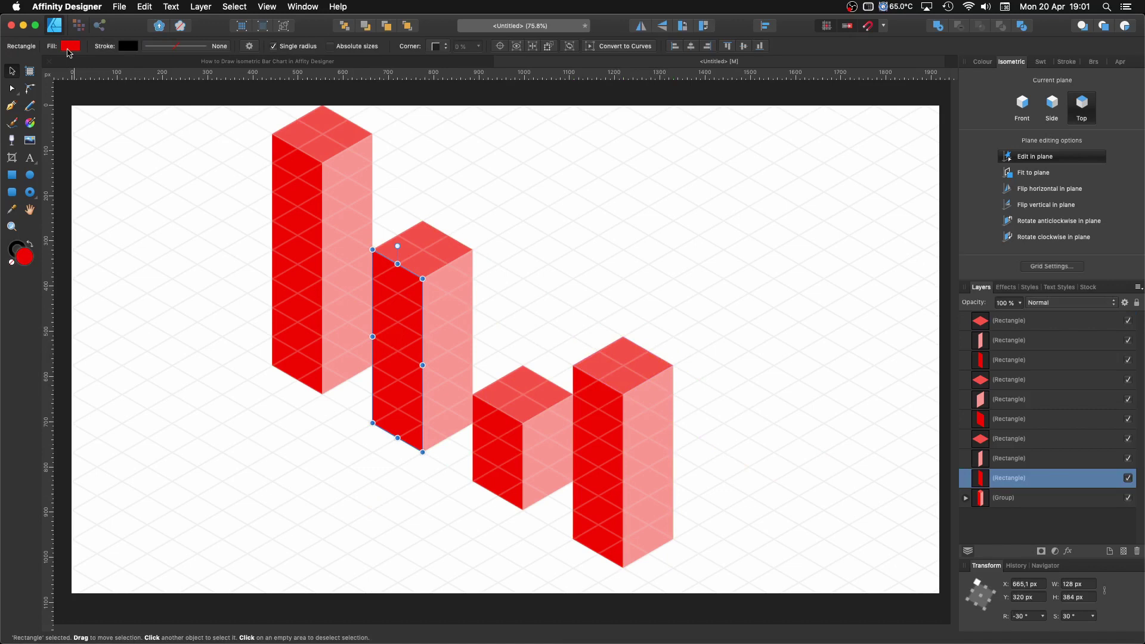
{"action": "left_click", "coordinate": [70, 46]}
{"action": "left_click_drag", "start_coordinate": [73, 93], "coordinate": [91, 96]}
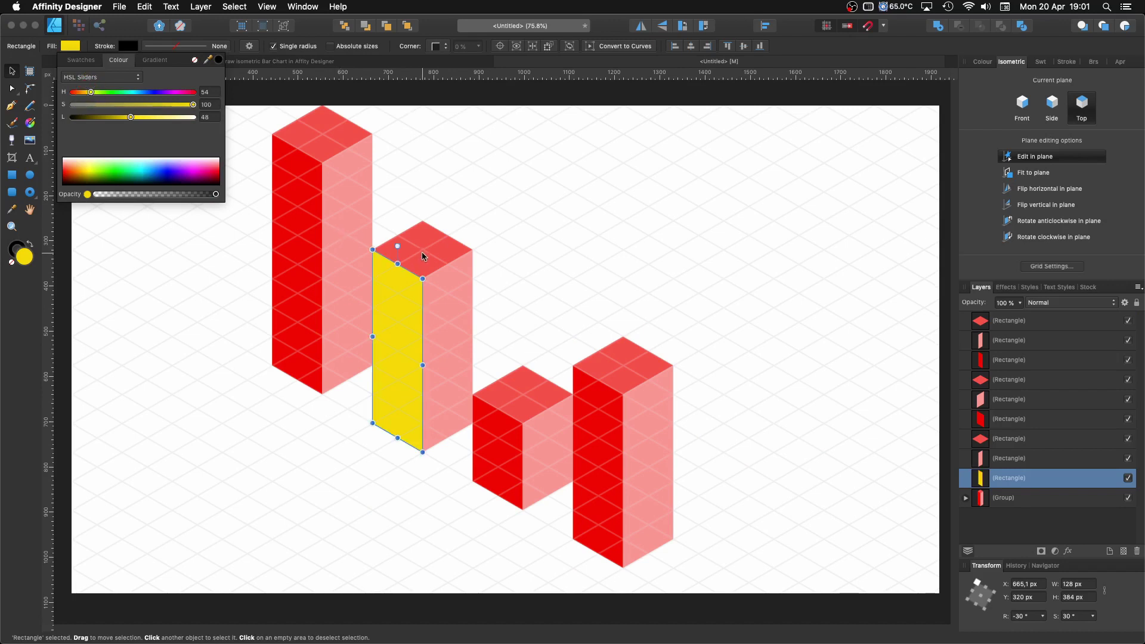
Step: Set the fill hue of the second bar's top face to 54
{"action": "left_click", "coordinate": [422, 257]}
{"action": "left_click", "coordinate": [70, 46]}
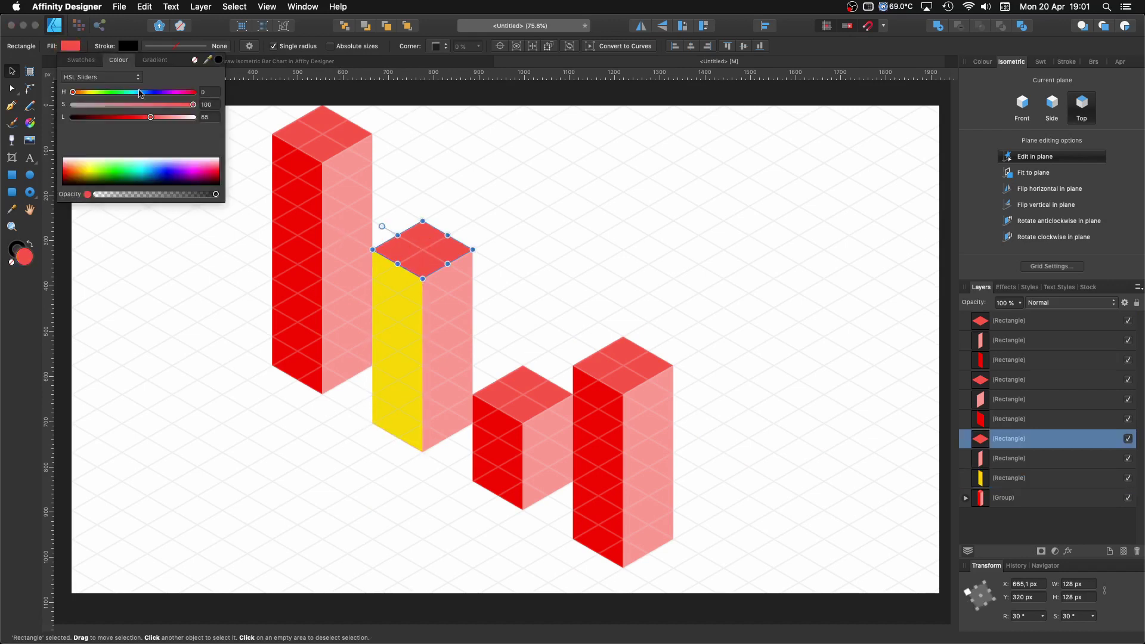
{"action": "left_click", "coordinate": [211, 92]}
{"action": "type", "text": "54"}
{"action": "key", "text": "Return"}
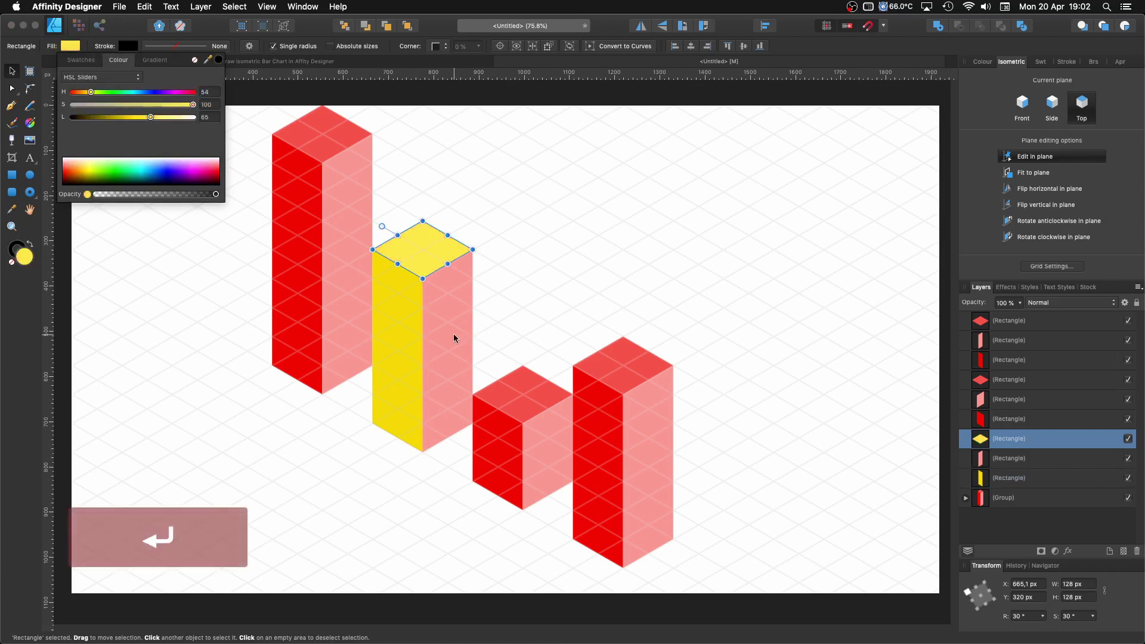
Step: Set the fill hue of the second bar's right face to 54
{"action": "left_click", "coordinate": [455, 337]}
{"action": "left_click", "coordinate": [70, 46]}
{"action": "left_click", "coordinate": [211, 92]}
{"action": "key", "text": "BackSpace"}
{"action": "type", "text": "54"}
{"action": "key", "text": "Return"}
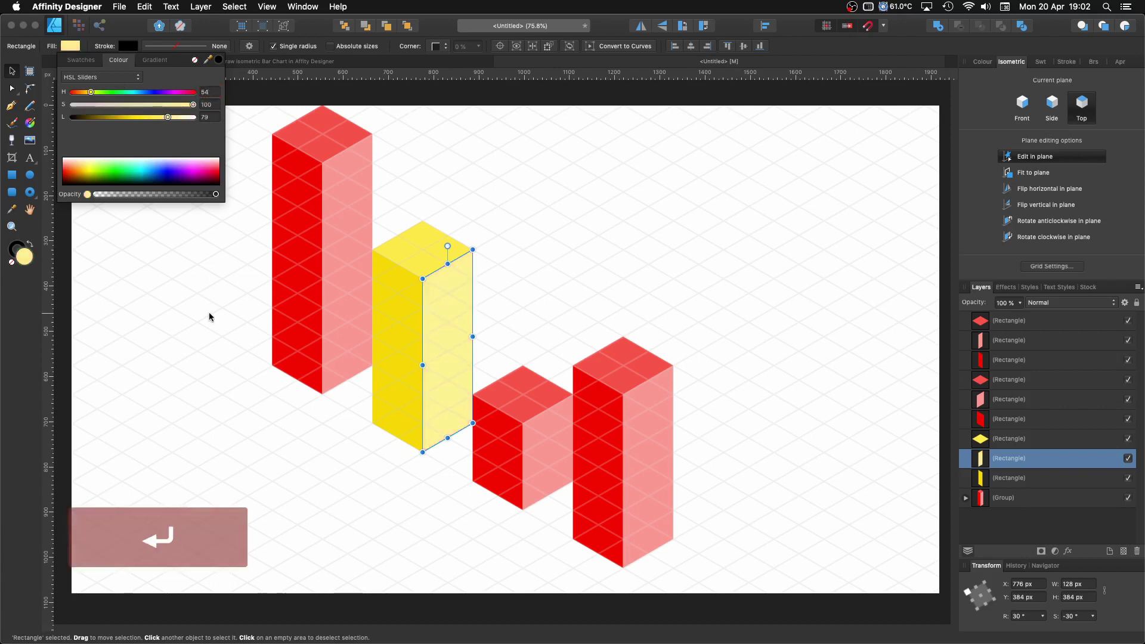
Step: Recolour the third bar's left face cyan with a fill hue of 180
{"action": "left_click", "coordinate": [251, 365]}
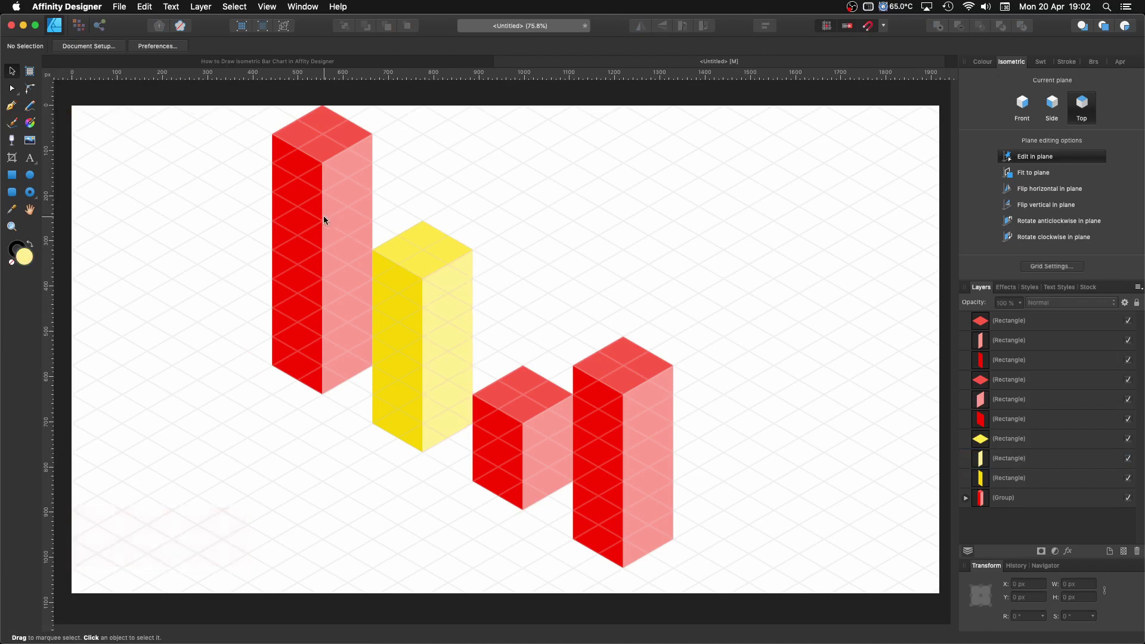
{"action": "left_click", "coordinate": [517, 429]}
{"action": "left_click", "coordinate": [69, 46]}
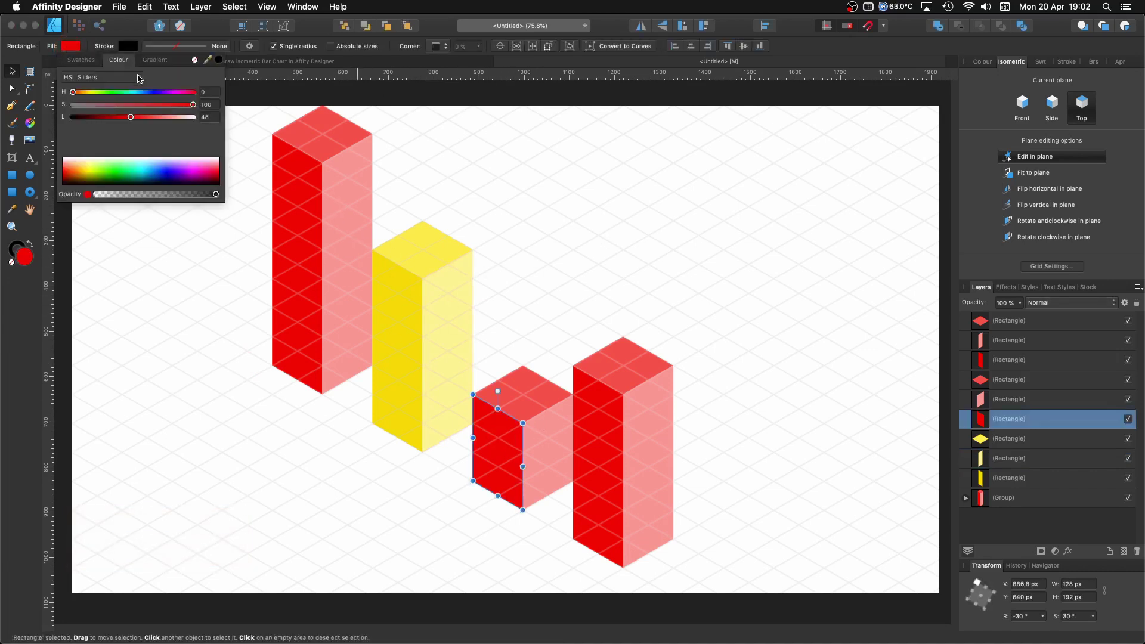
{"action": "left_click_drag", "start_coordinate": [72, 94], "coordinate": [133, 93]}
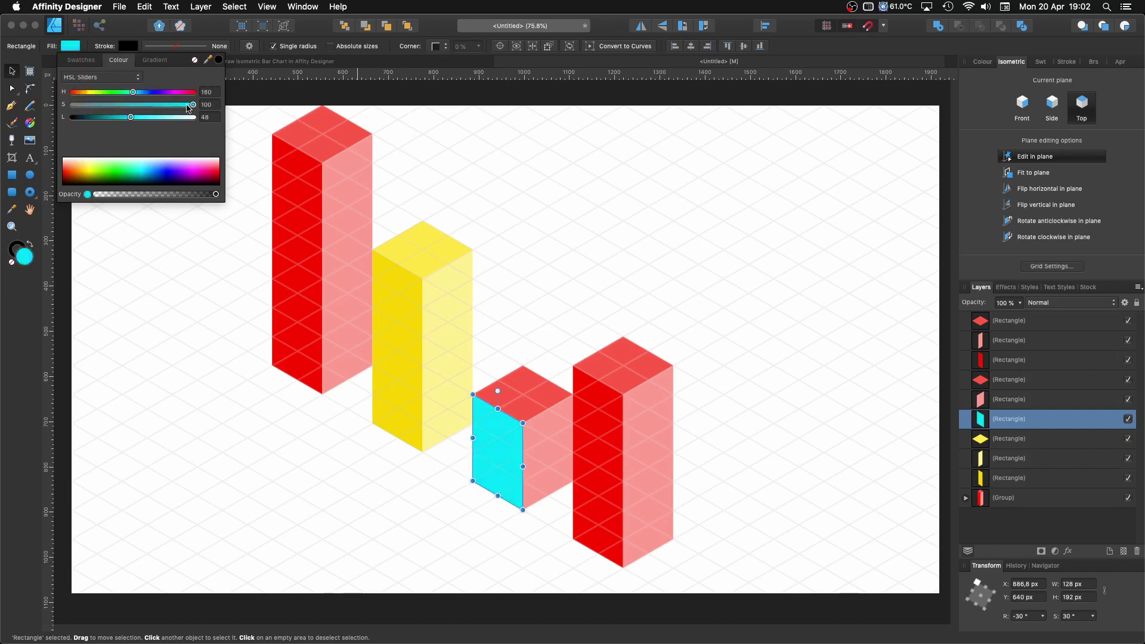
Step: Set the fill hue of the third bar's top face to 180
{"action": "left_click", "coordinate": [490, 382]}
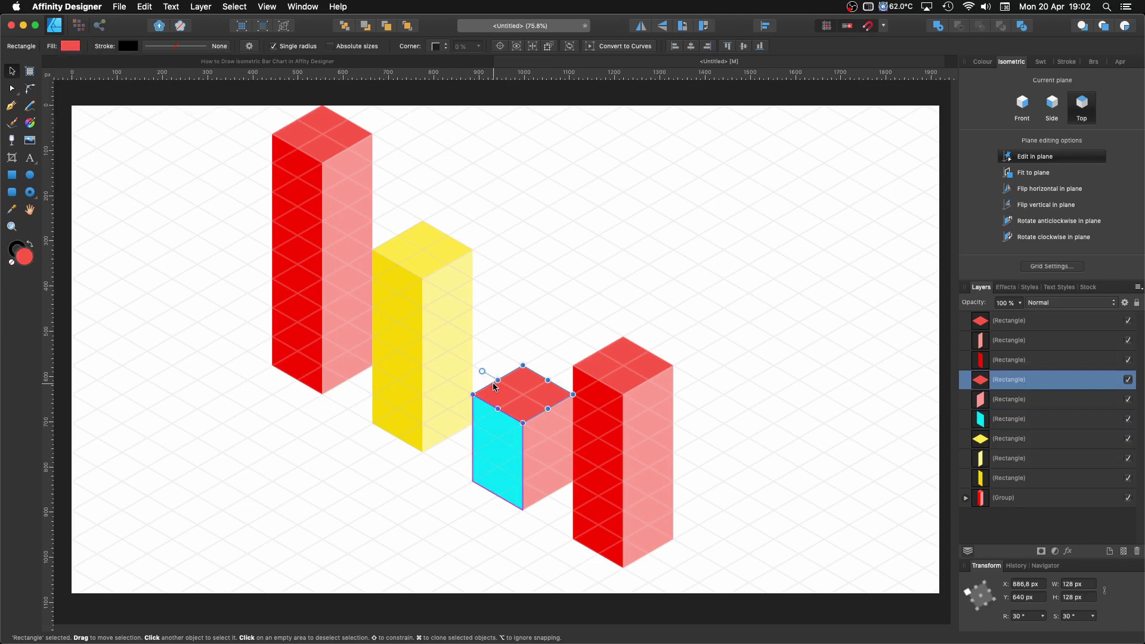
{"action": "left_click", "coordinate": [69, 46]}
{"action": "left_click", "coordinate": [205, 93]}
{"action": "type", "text": "180"}
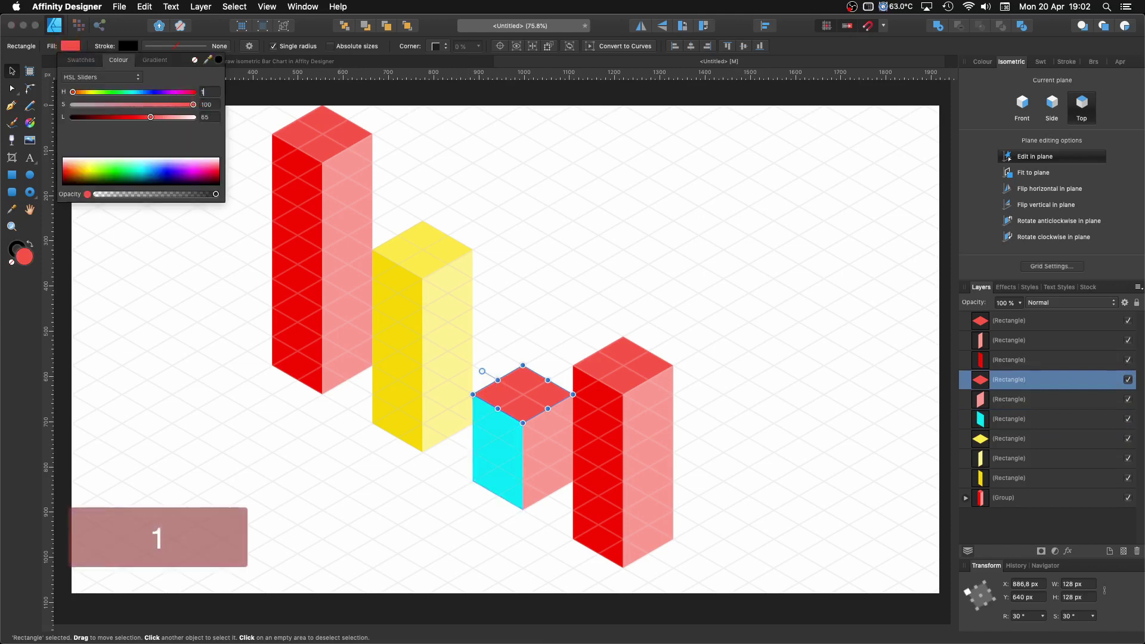
{"action": "key", "text": "Return"}
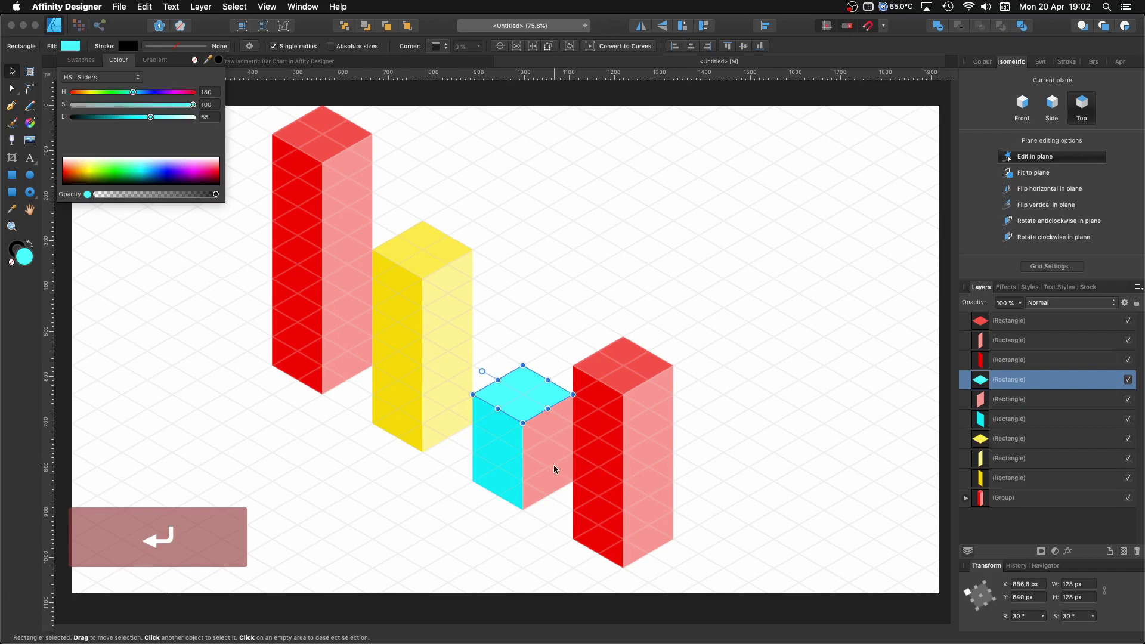
Step: Set the fill hue of the third bar's right face to 180
{"action": "left_click", "coordinate": [559, 469]}
{"action": "left_click", "coordinate": [76, 49]}
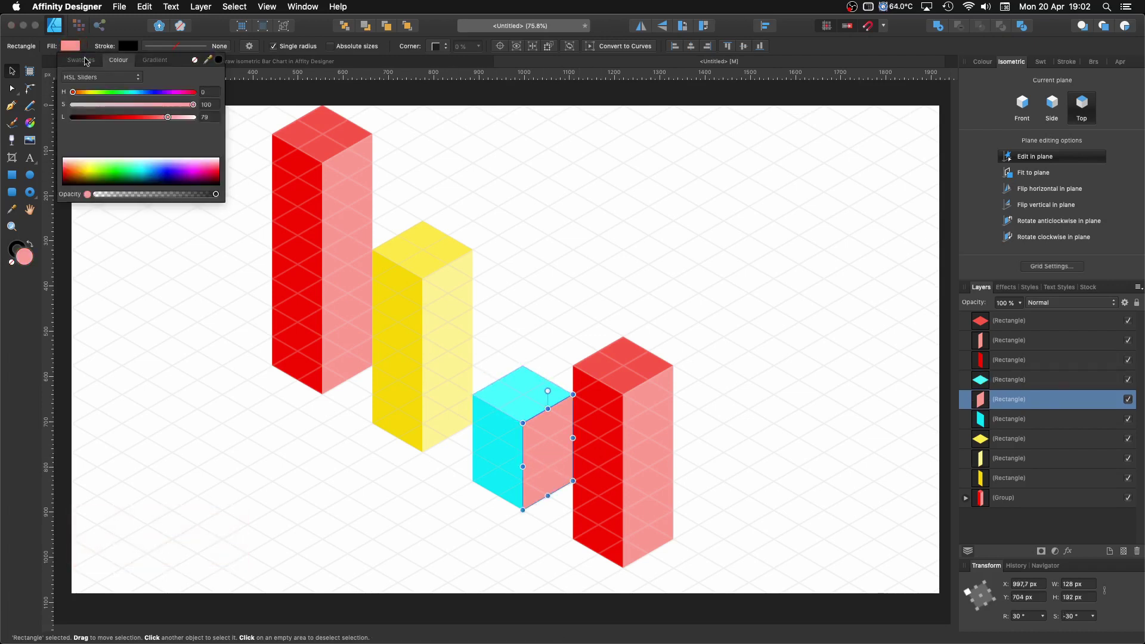
{"action": "left_click", "coordinate": [206, 93]}
{"action": "type", "text": "1"}
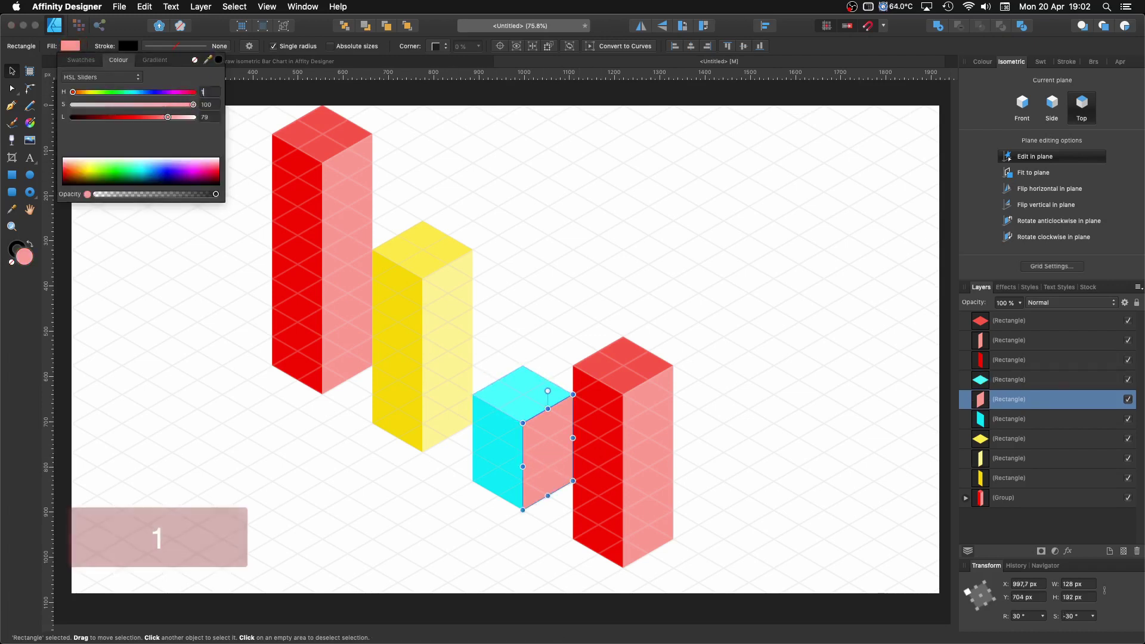
{"action": "type", "text": "80"}
{"action": "key", "text": "Return"}
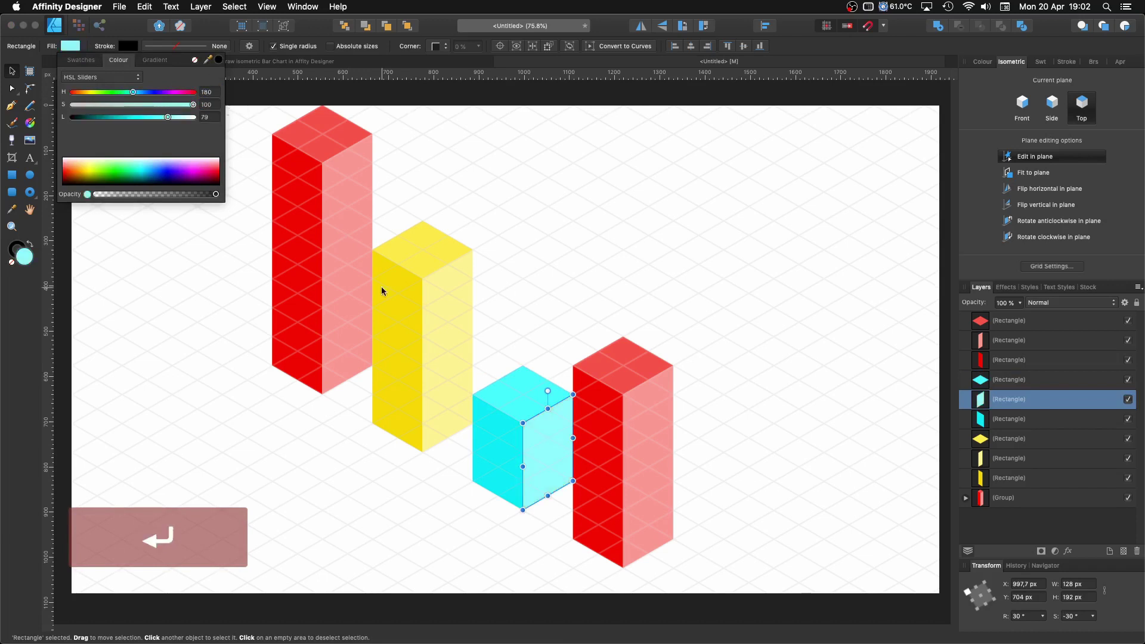
Step: Recolour the fourth bar's left face purple with a fill hue of 276
{"action": "left_click", "coordinate": [606, 490]}
{"action": "left_click", "coordinate": [70, 46]}
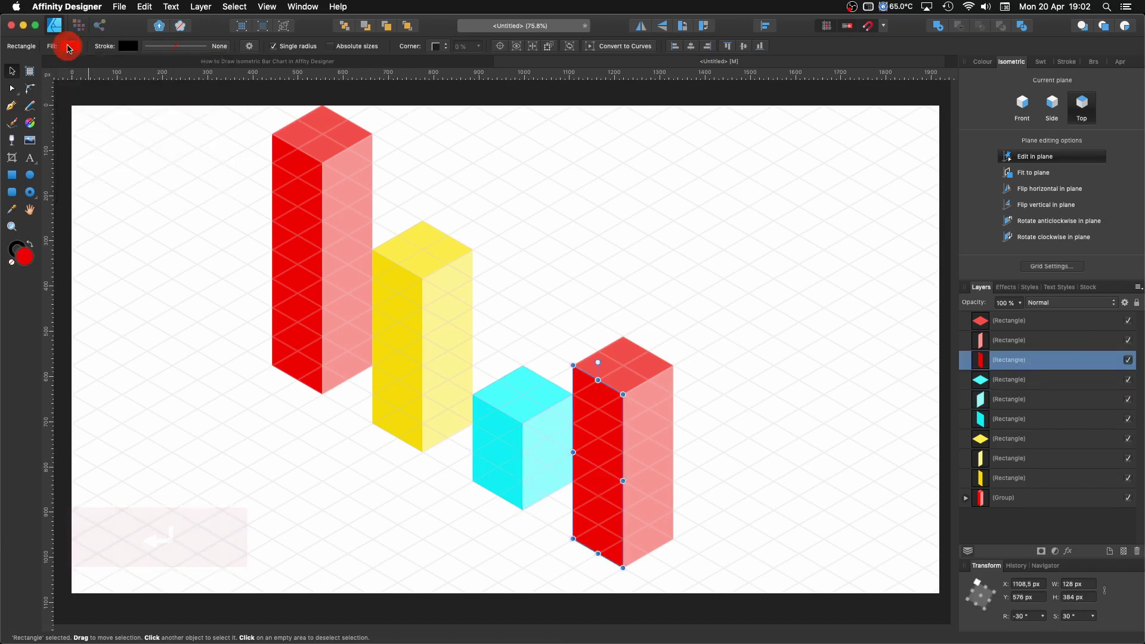
{"action": "left_click_drag", "start_coordinate": [74, 93], "coordinate": [169, 103]}
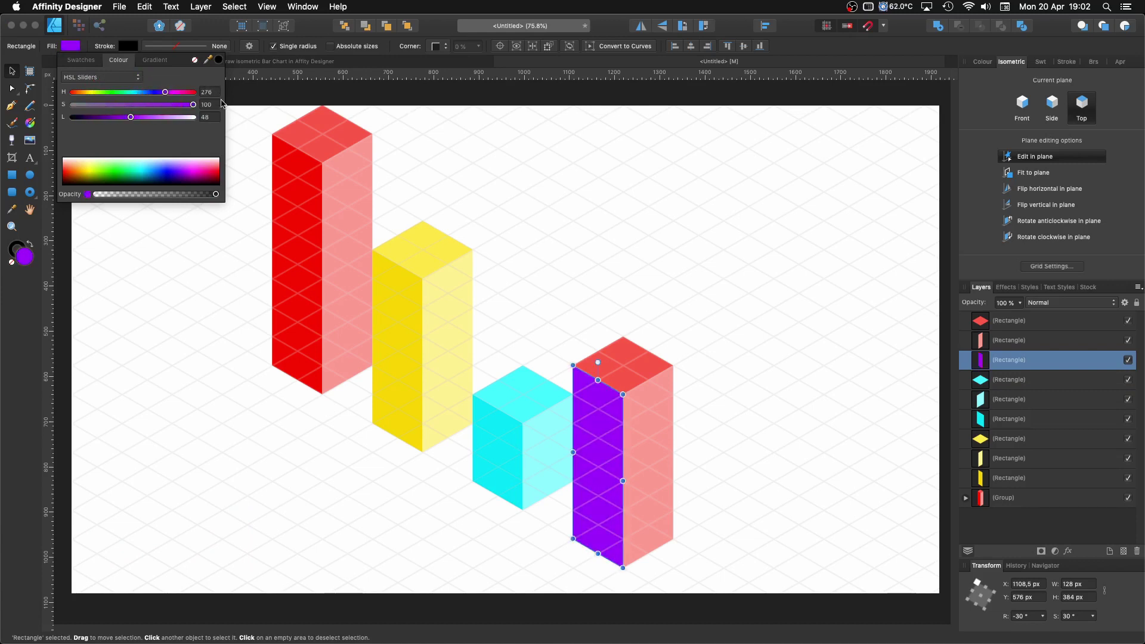
Step: Set the fill hue of the fourth bar's right face to 276
{"action": "left_click", "coordinate": [660, 481]}
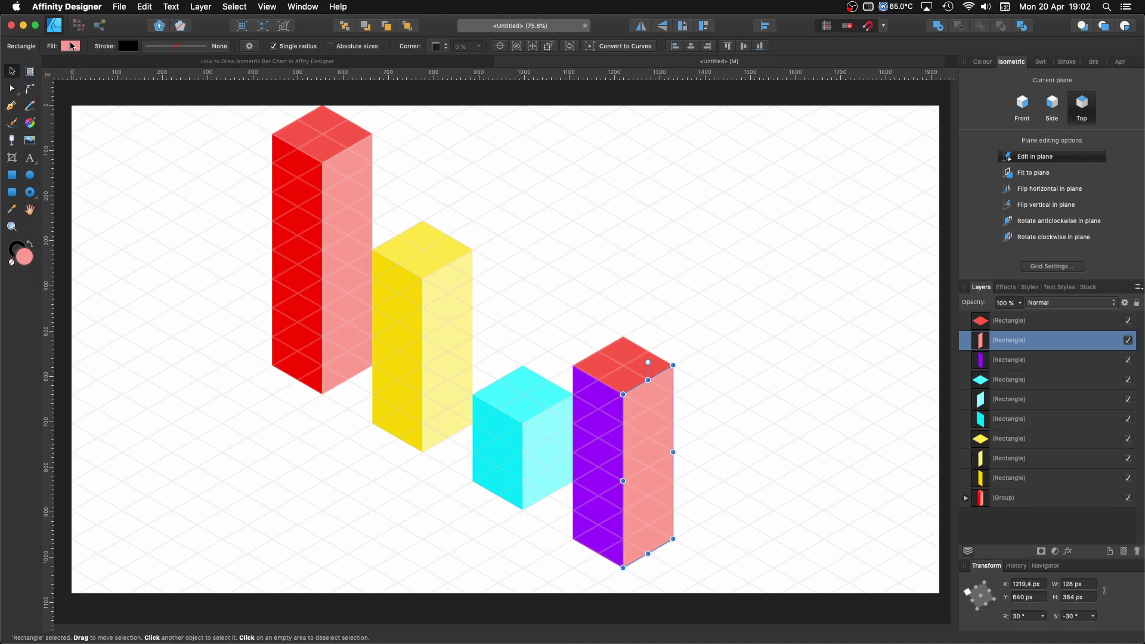
{"action": "left_click", "coordinate": [213, 94]}
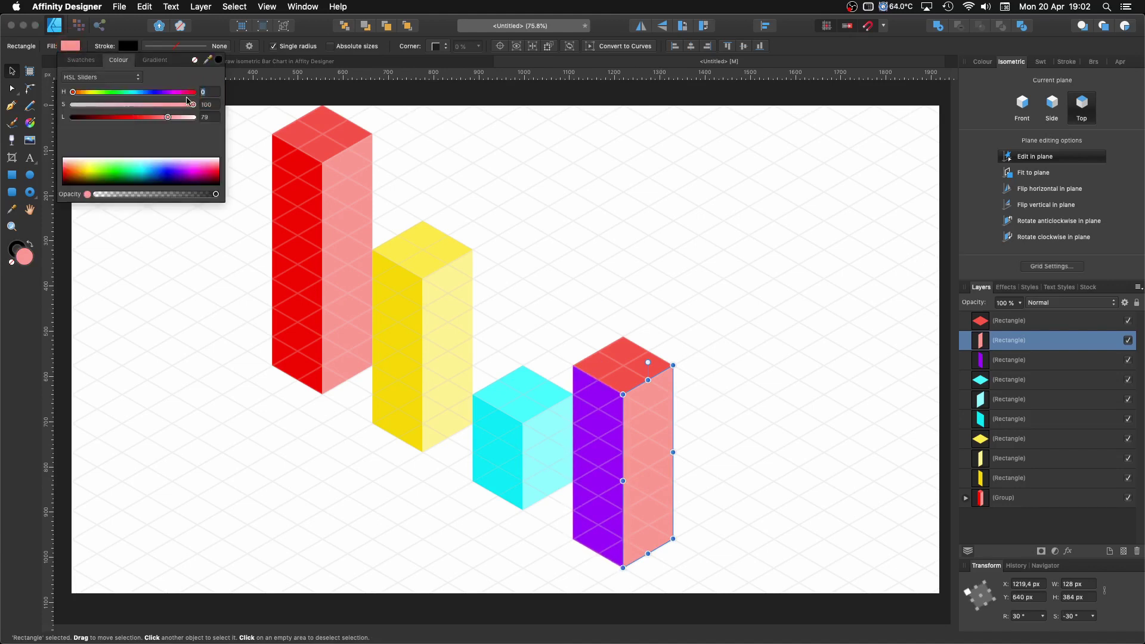
{"action": "type", "text": "276"}
{"action": "key", "text": "Return"}
Step: Set the fill hue of the fourth bar's top face to 276 and deselect it
{"action": "left_click", "coordinate": [616, 375]}
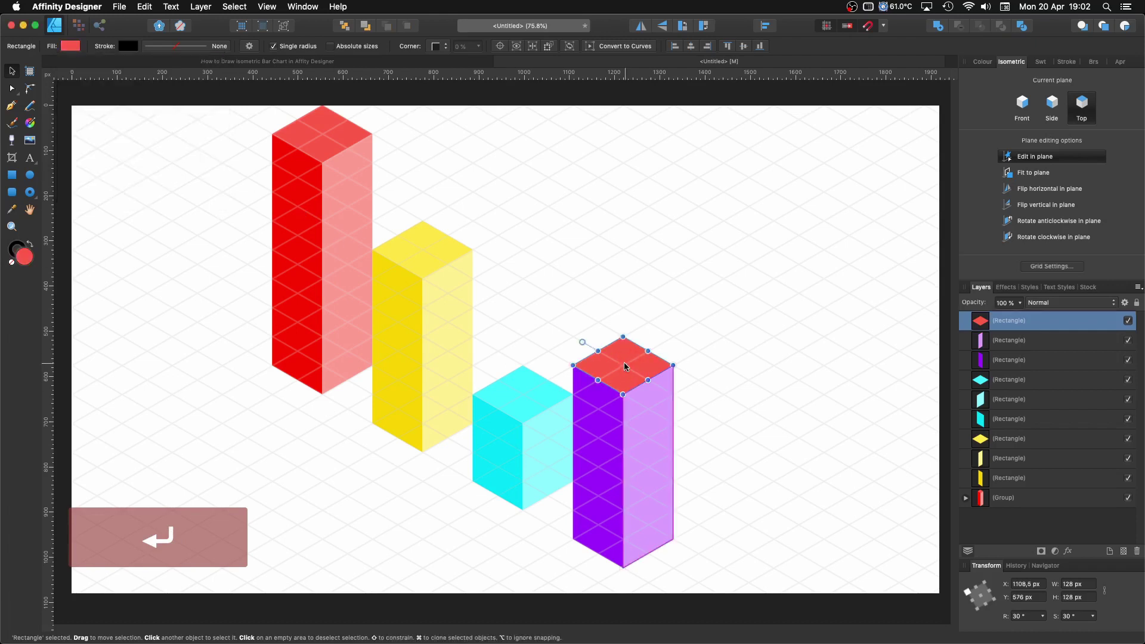
{"action": "left_click", "coordinate": [205, 93]}
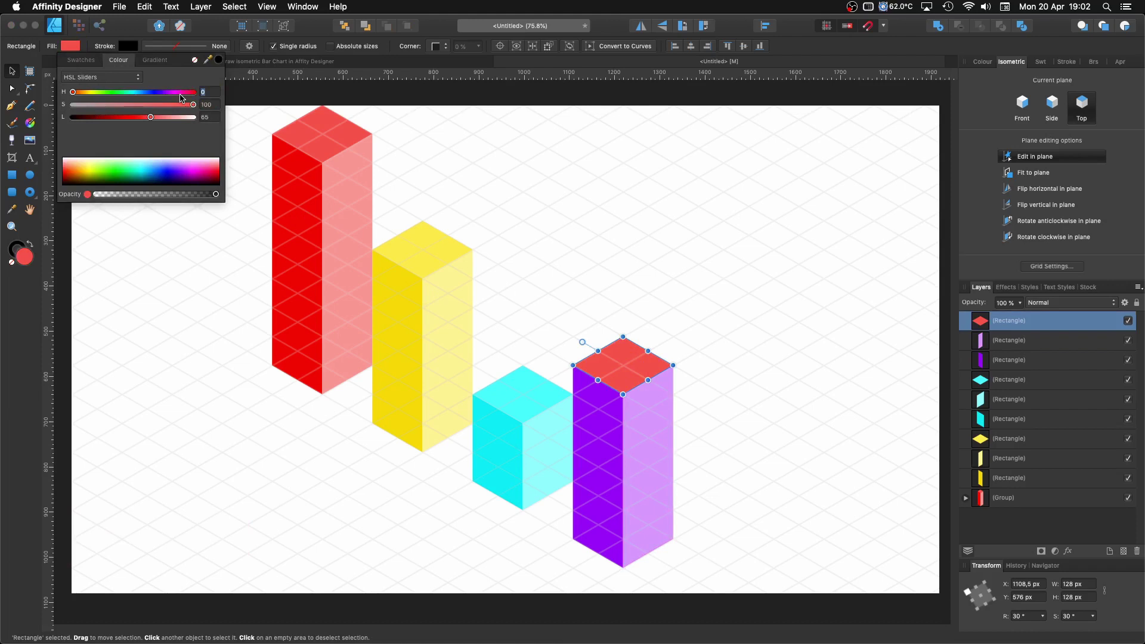
{"action": "type", "text": "276"}
{"action": "key", "text": "Return"}
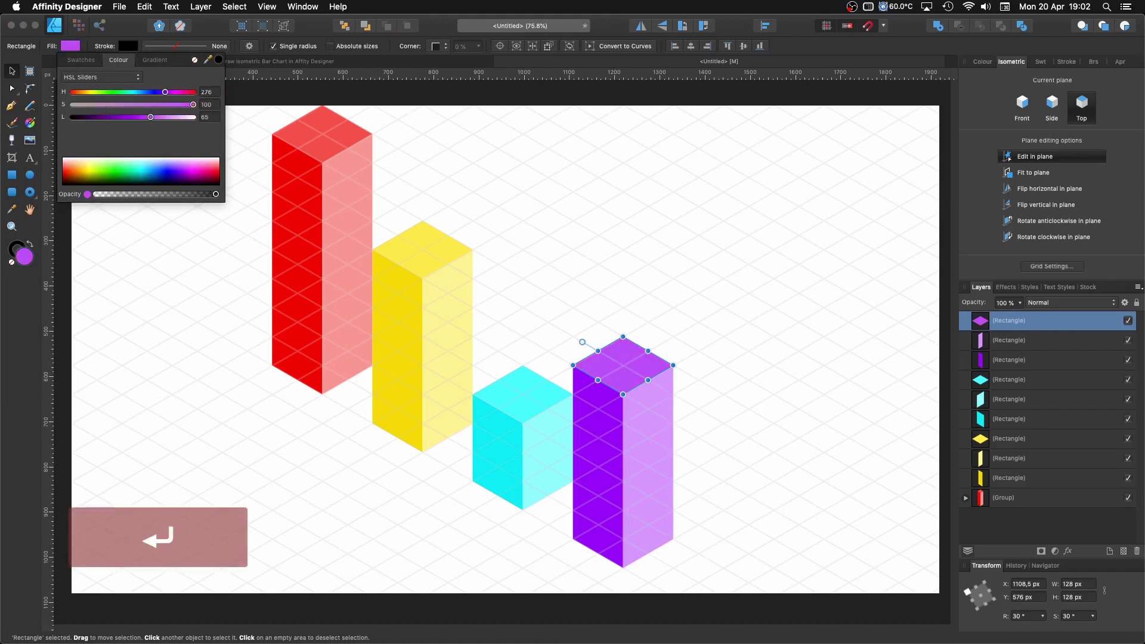
{"action": "left_click", "coordinate": [149, 259]}
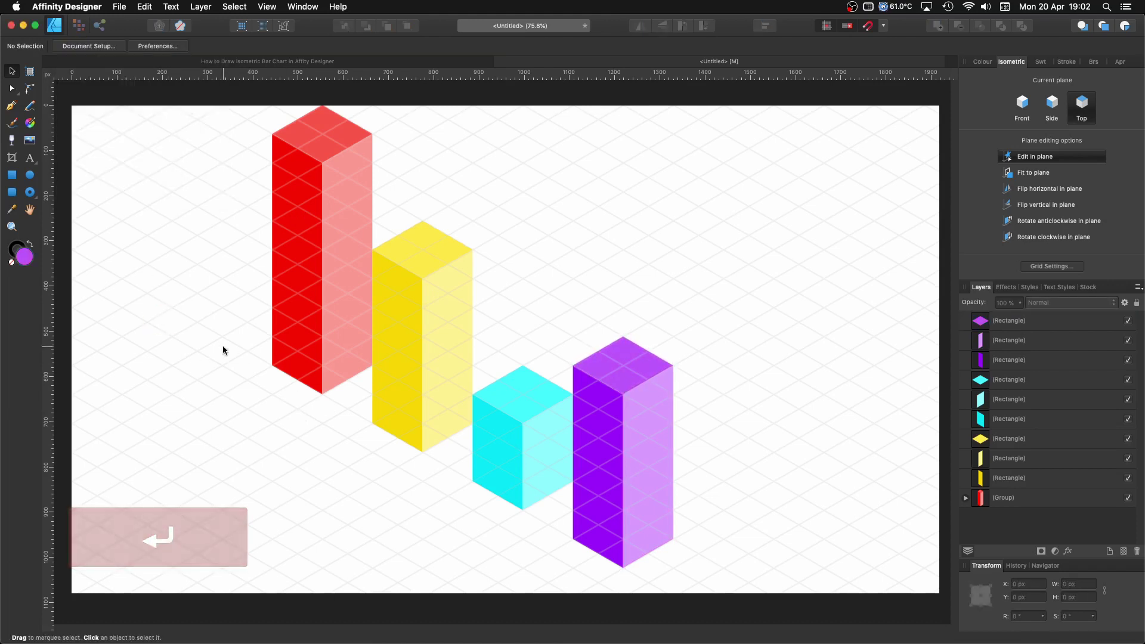
Step: Draw a 384 by 960 px base rectangle in the Top plane across the bars' feet and fill it grey with saturation 0 and lightness 57
{"action": "left_click", "coordinate": [12, 177]}
{"action": "left_click_drag", "start_coordinate": [221, 364], "coordinate": [745, 495]}
{"action": "left_click", "coordinate": [74, 51]}
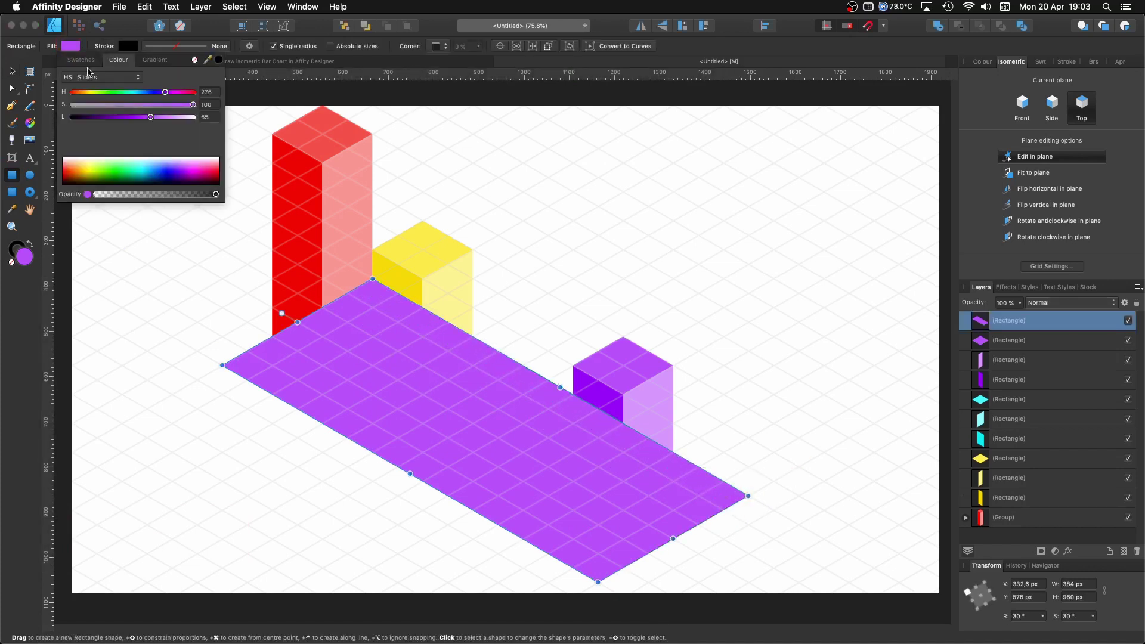
{"action": "left_click_drag", "start_coordinate": [192, 104], "coordinate": [72, 104]}
{"action": "left_click_drag", "start_coordinate": [150, 117], "coordinate": [142, 119]}
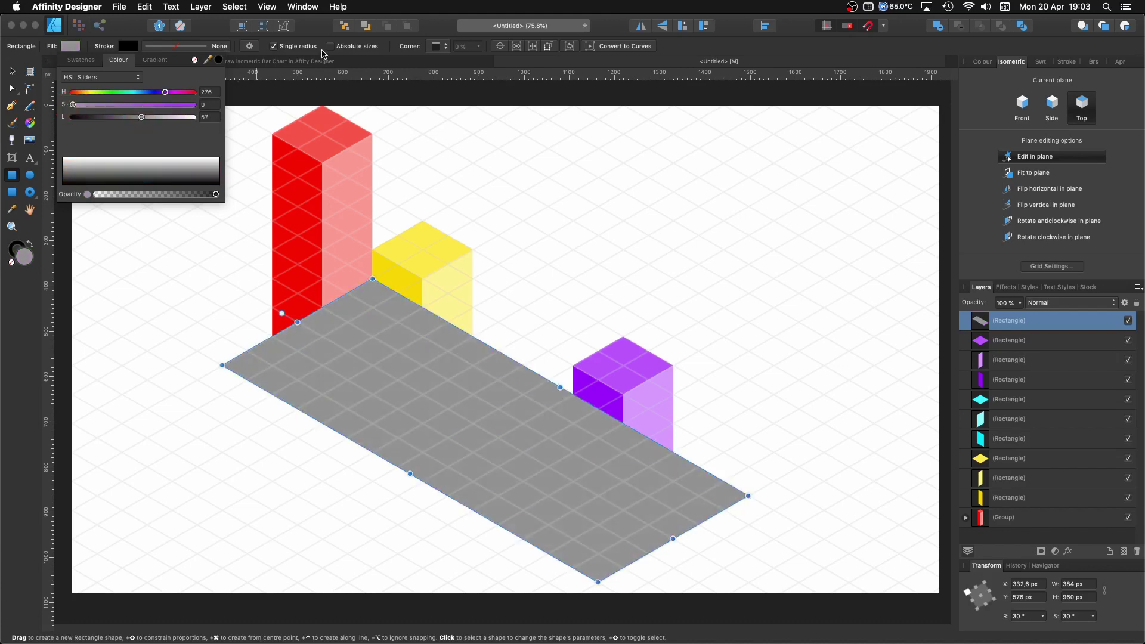
Step: Send the grey base rectangle behind all four bars
{"action": "left_click", "coordinate": [344, 26]}
{"action": "left_click", "coordinate": [202, 413]}
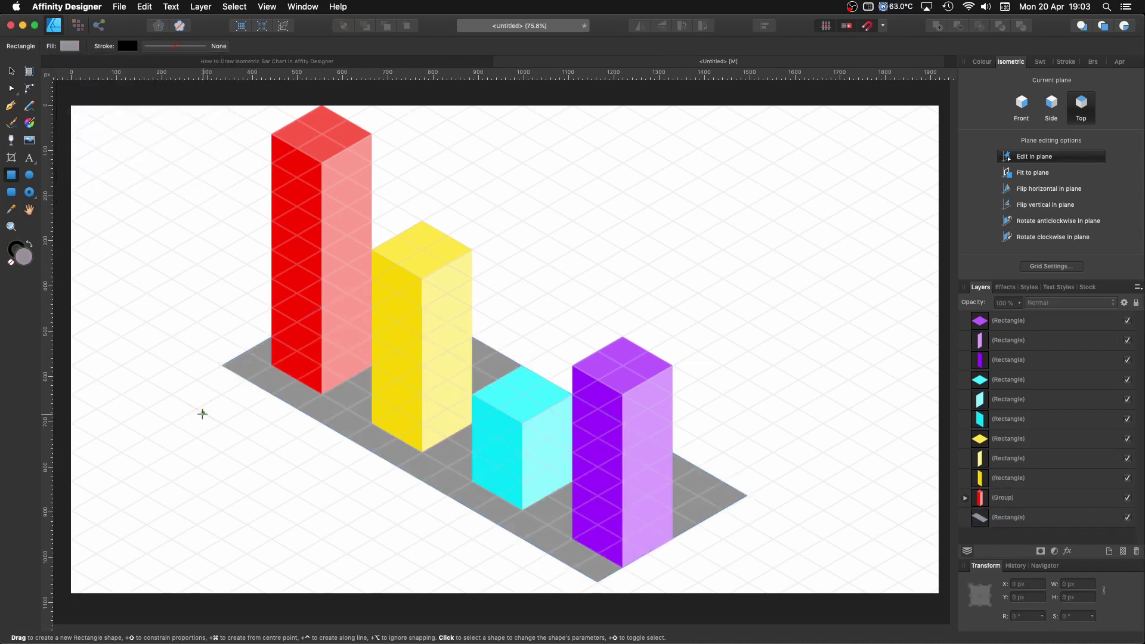
{"action": "left_click", "coordinate": [11, 71]}
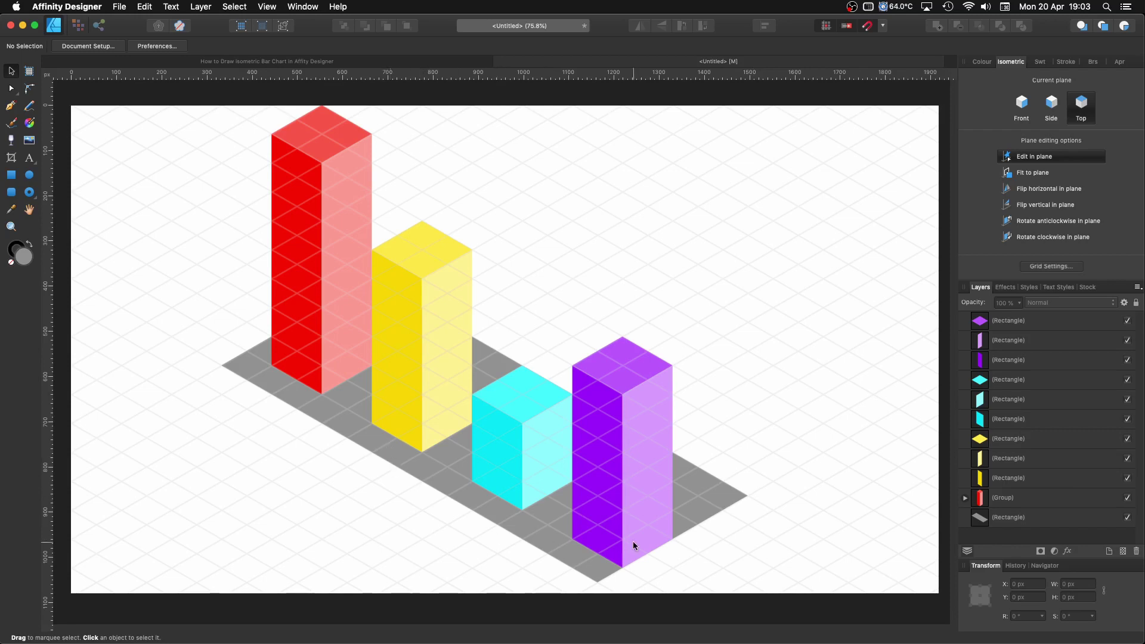
Step: Narrow the grey base to 320 px by pulling its rear long edge in one grid cell
{"action": "left_click", "coordinate": [702, 492]}
{"action": "left_click_drag", "start_coordinate": [559, 387], "coordinate": [535, 401]}
{"action": "left_click", "coordinate": [707, 557]}
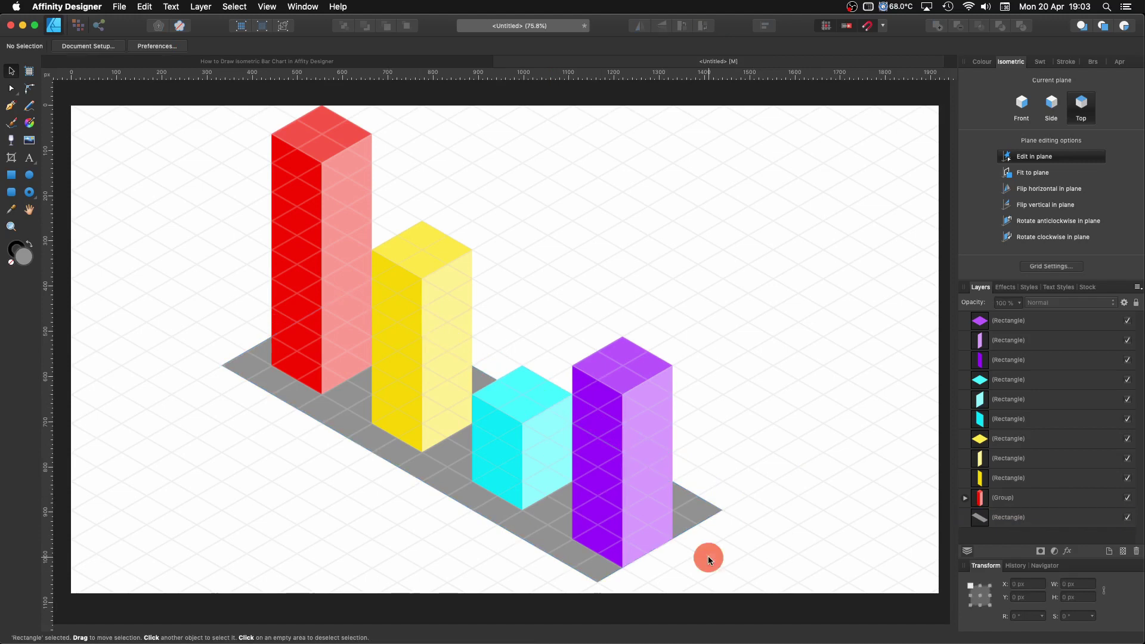
Step: Reposition the grey base and stretch its short ends so it reaches one more grid cell beyond the purple bar
{"action": "left_click", "coordinate": [595, 561]}
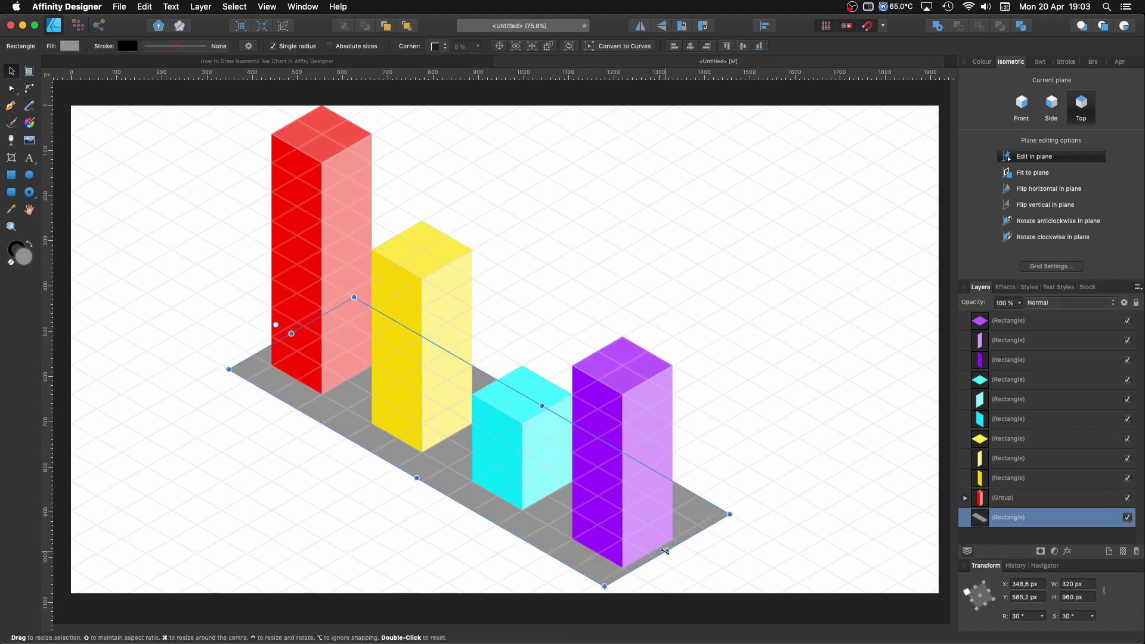
{"action": "left_click_drag", "start_coordinate": [290, 332], "coordinate": [284, 329]}
{"action": "left_click_drag", "start_coordinate": [667, 557], "coordinate": [677, 560]}
{"action": "left_click", "coordinate": [771, 476]}
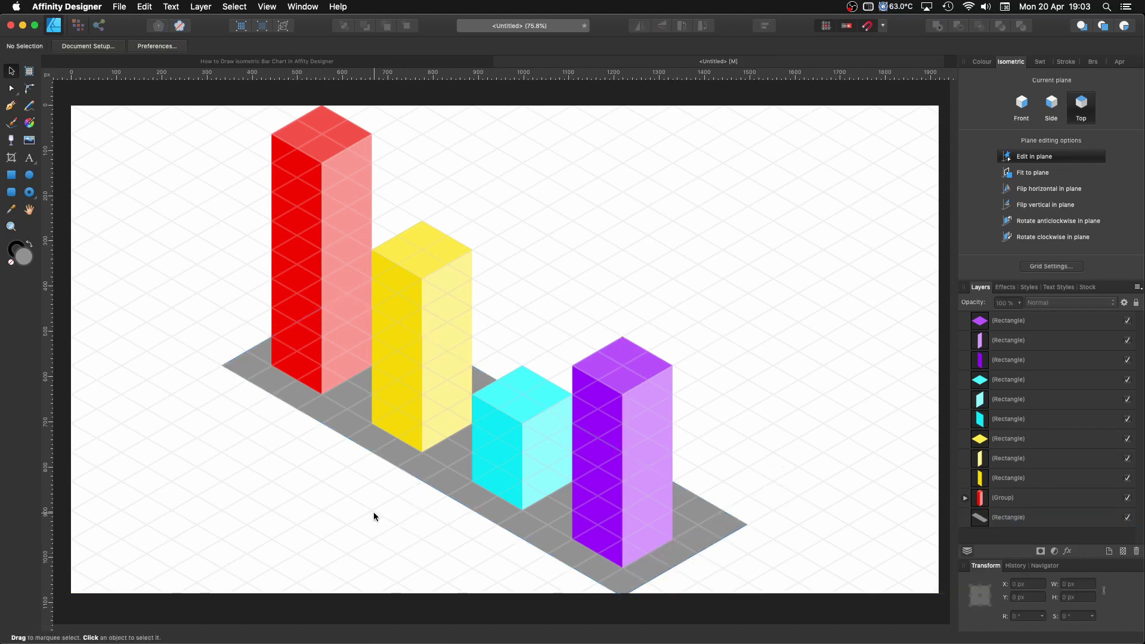
Step: Ungroup the red bar and reduce its height by one grid cell, shortening both upright faces and lowering the top face onto them
{"action": "left_click", "coordinate": [298, 241]}
{"action": "left_click", "coordinate": [253, 46]}
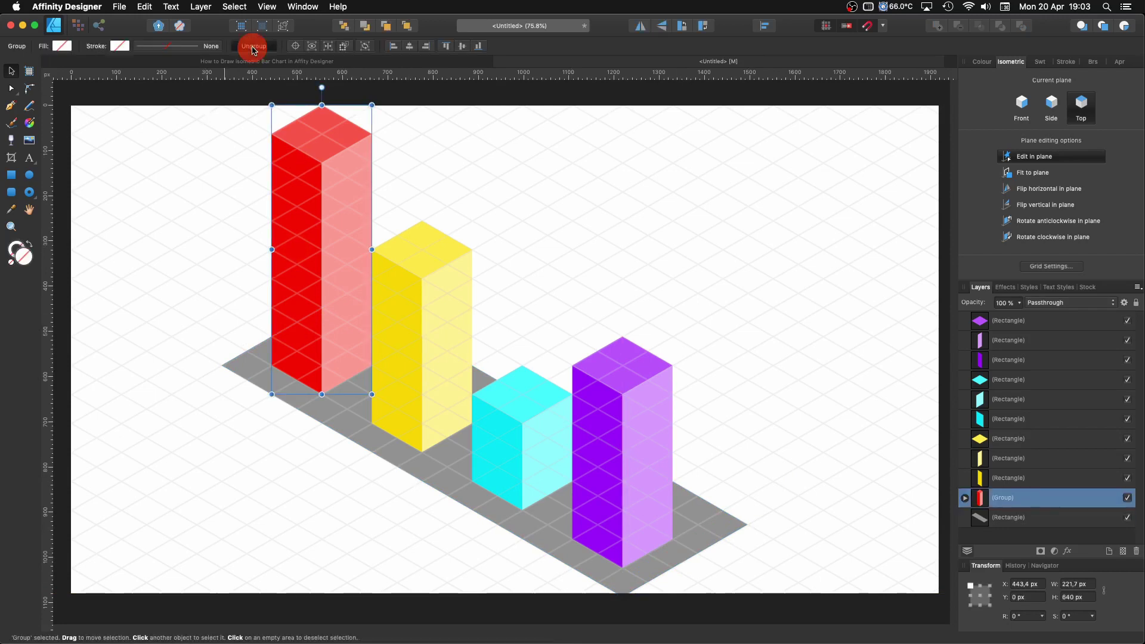
{"action": "left_click", "coordinate": [288, 194]}
{"action": "left_click_drag", "start_coordinate": [296, 148], "coordinate": [291, 171]}
{"action": "left_click", "coordinate": [345, 179]}
{"action": "left_click_drag", "start_coordinate": [347, 148], "coordinate": [344, 172]}
{"action": "left_click_drag", "start_coordinate": [324, 154], "coordinate": [328, 174]}
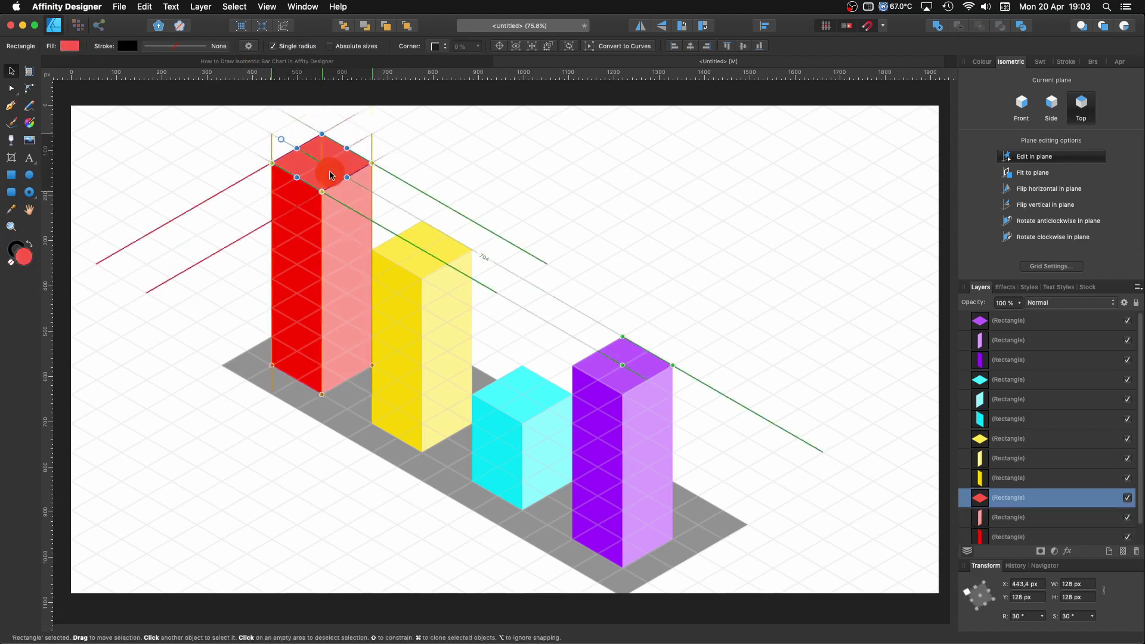
Step: Shorten the yellow bar's two upright faces by two grid cells and lower its top face onto them
{"action": "left_click", "coordinate": [404, 313]}
{"action": "left_click_drag", "start_coordinate": [397, 263], "coordinate": [391, 322]}
{"action": "left_click", "coordinate": [435, 299]}
{"action": "left_click_drag", "start_coordinate": [447, 263], "coordinate": [428, 312]}
{"action": "left_click", "coordinate": [356, 483]}
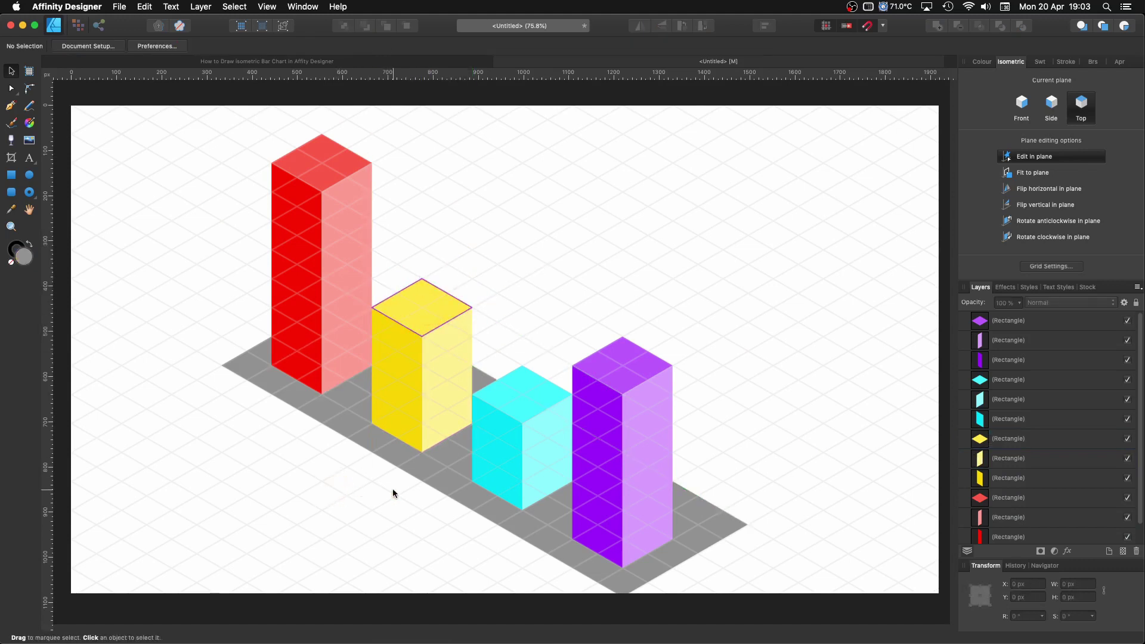
Step: Add the art text "100%" at about 18.6 pt in the Side plane, on the empty area in front of the red bar
{"action": "scroll", "coordinate": [708, 452], "scroll_direction": "down", "scroll_amount": 2}
{"action": "scroll", "coordinate": [708, 452], "scroll_direction": "up", "scroll_amount": 2}
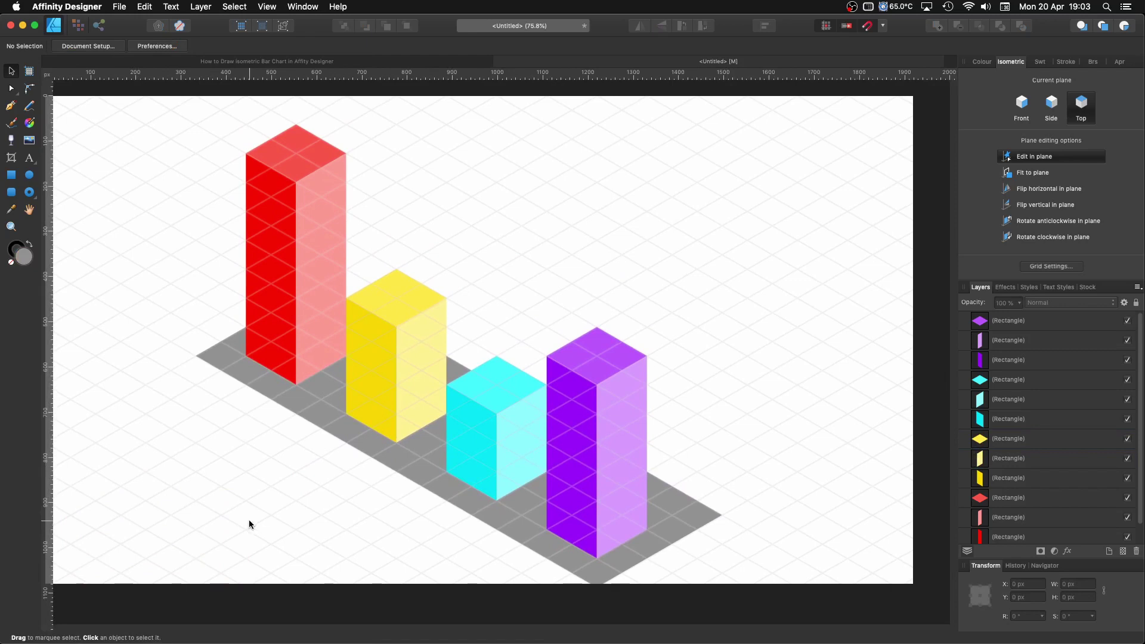
{"action": "scroll", "coordinate": [247, 521], "scroll_direction": "up", "scroll_amount": 1}
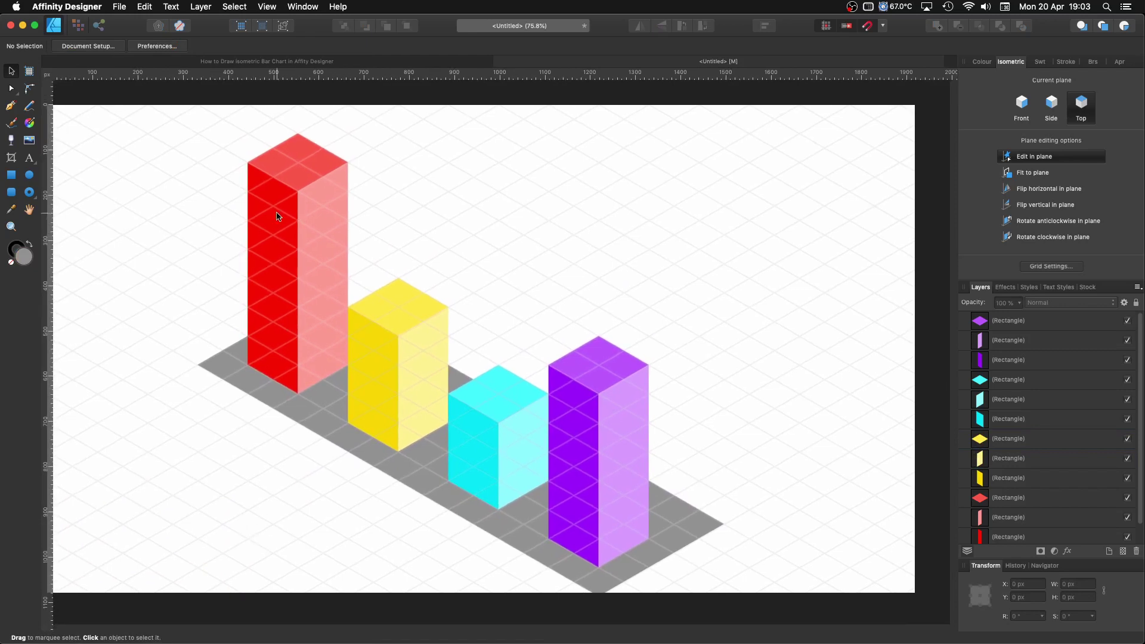
{"action": "left_click", "coordinate": [29, 158]}
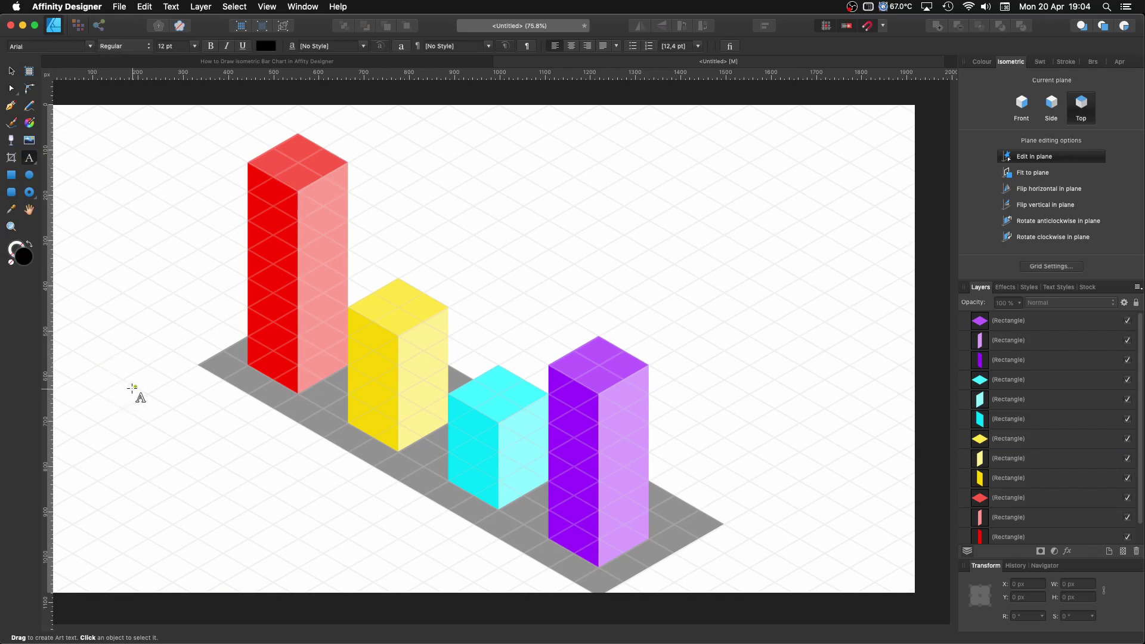
{"action": "left_click_drag", "start_coordinate": [150, 393], "coordinate": [179, 411]}
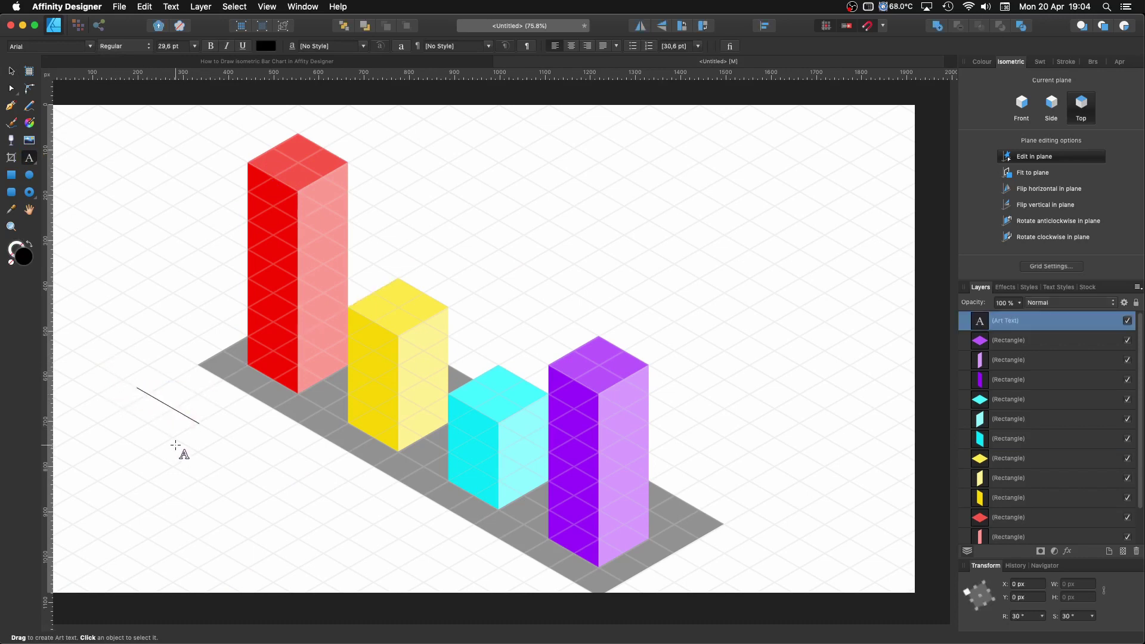
{"action": "left_click", "coordinate": [1051, 107]}
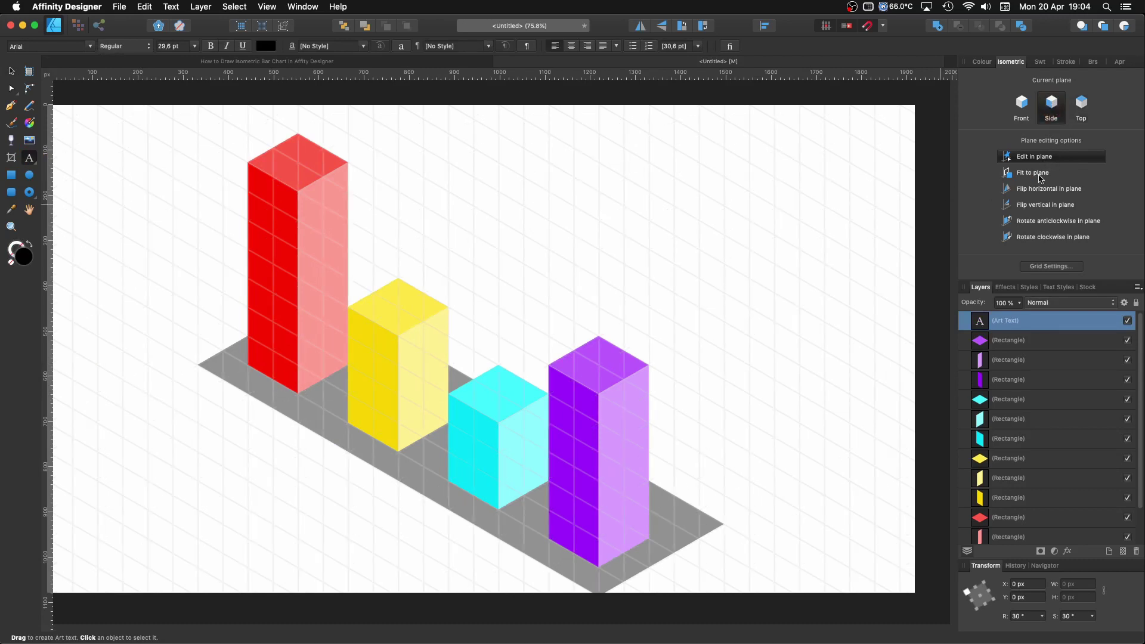
{"action": "left_click", "coordinate": [1031, 174]}
{"action": "left_click_drag", "start_coordinate": [172, 379], "coordinate": [257, 457]}
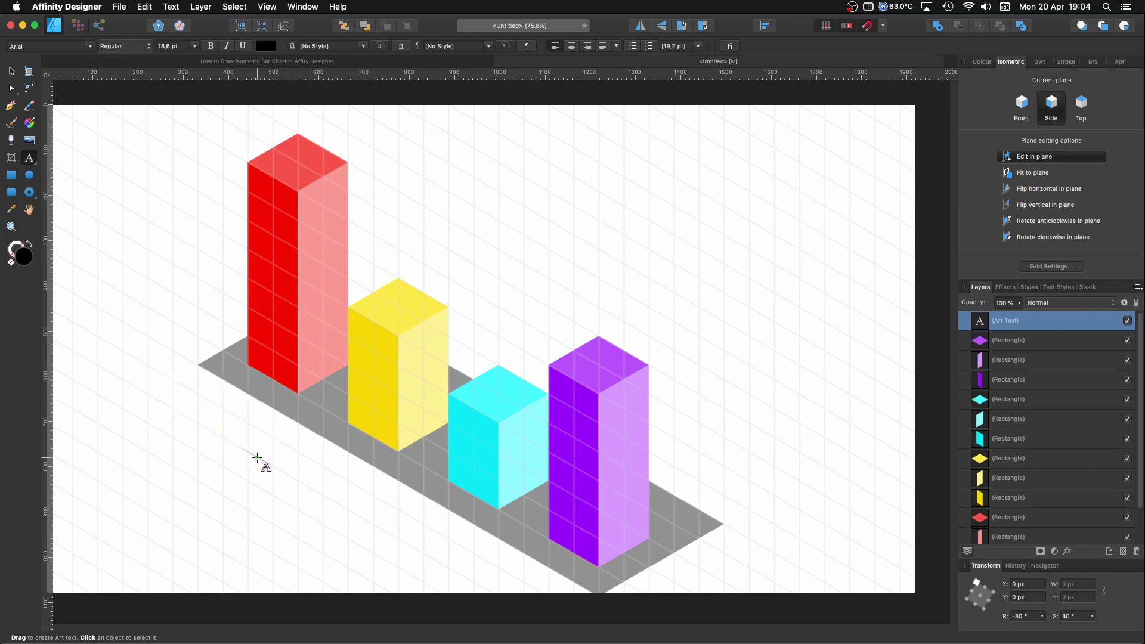
{"action": "type", "text": "100"}
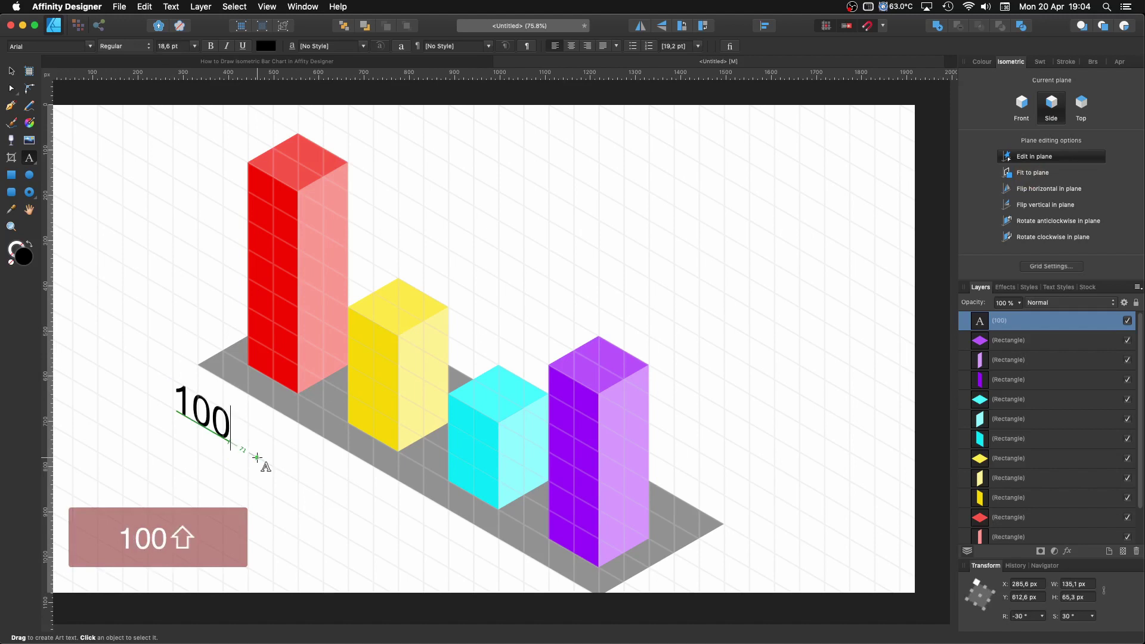
{"action": "type", "text": "%"}
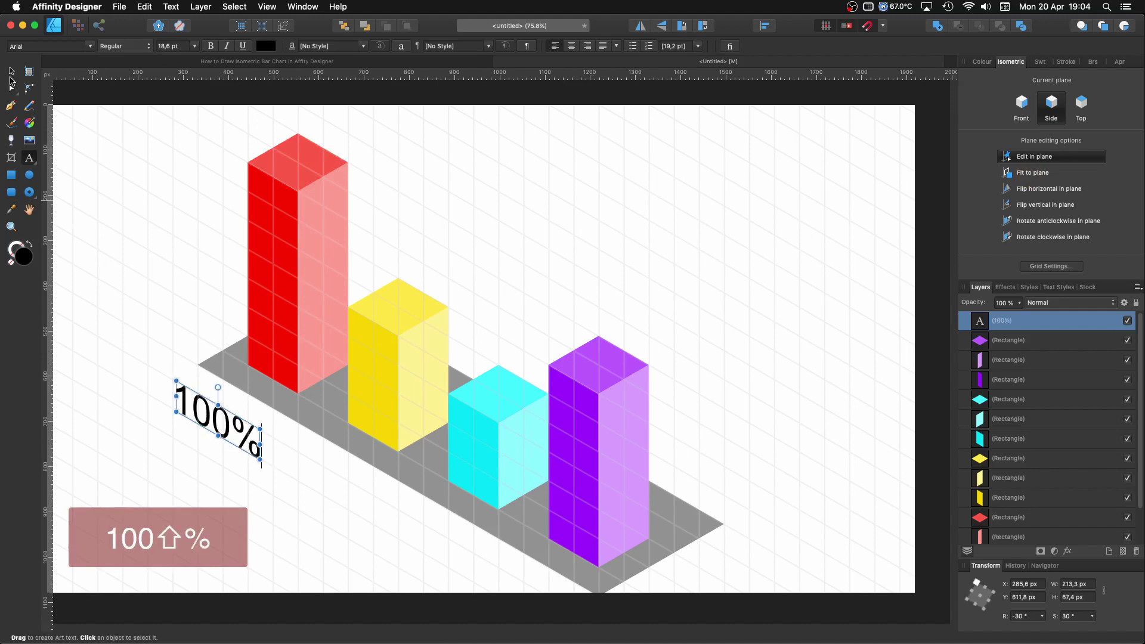
Step: Shrink the "100%" text to about 11.1 pt and place one copy on the upper front edge of each of the four bars
{"action": "left_click", "coordinate": [10, 76]}
{"action": "left_click_drag", "start_coordinate": [219, 426], "coordinate": [595, 358]}
Step: Change the label on the purple bar to "70%"
{"action": "double_click", "coordinate": [571, 356]}
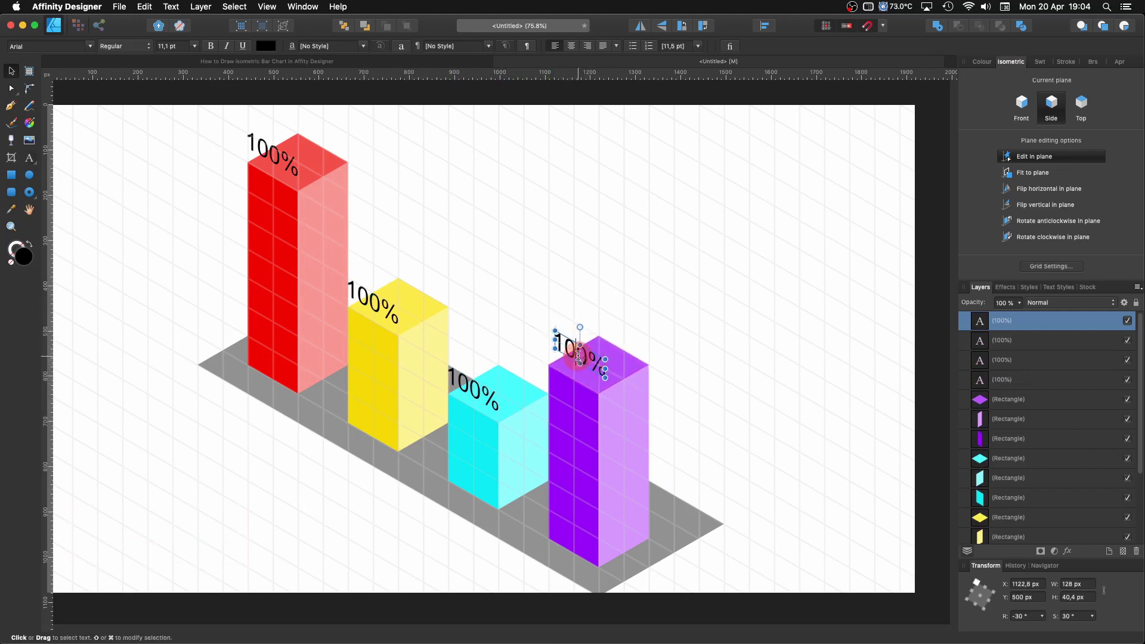
{"action": "key", "text": "BackSpace"}
{"action": "key", "text": "BackSpace"}
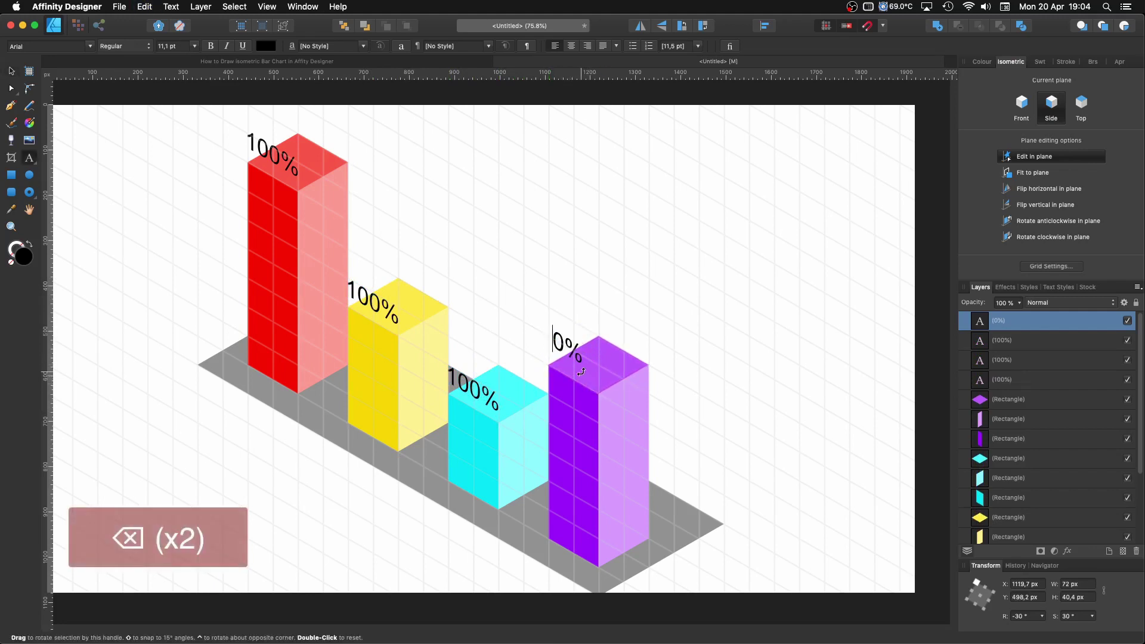
{"action": "type", "text": "7"}
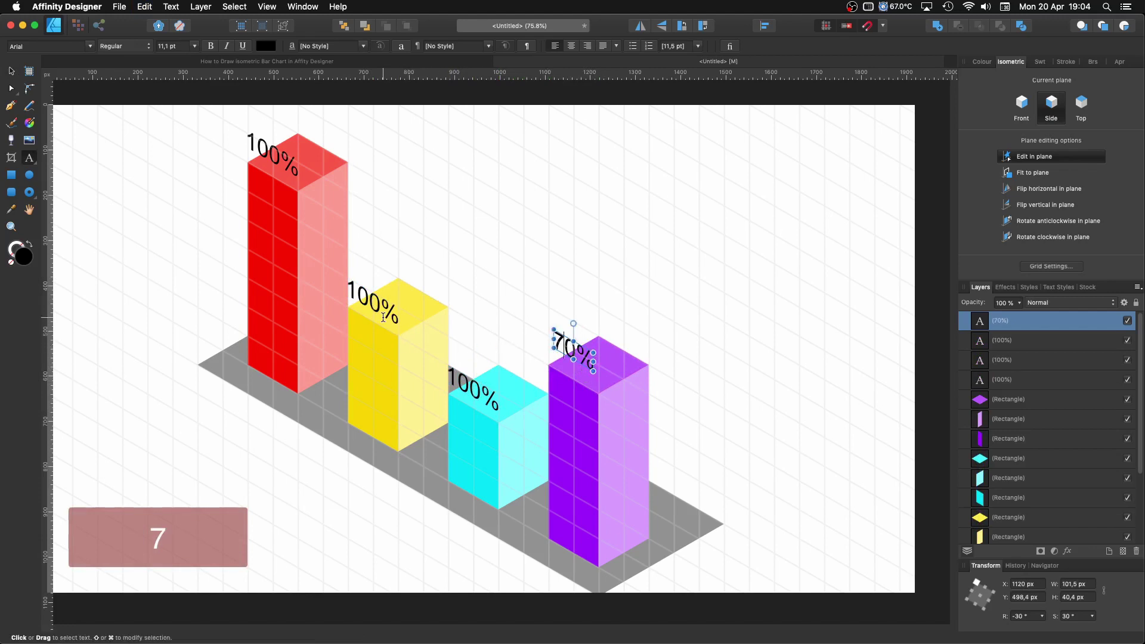
Step: Change the yellow bar's label to "50%" and the cyan bar's label to "10%"
{"action": "left_click", "coordinate": [364, 297]}
{"action": "key", "text": "BackSpace"}
{"action": "key", "text": "BackSpace"}
{"action": "type", "text": "5"}
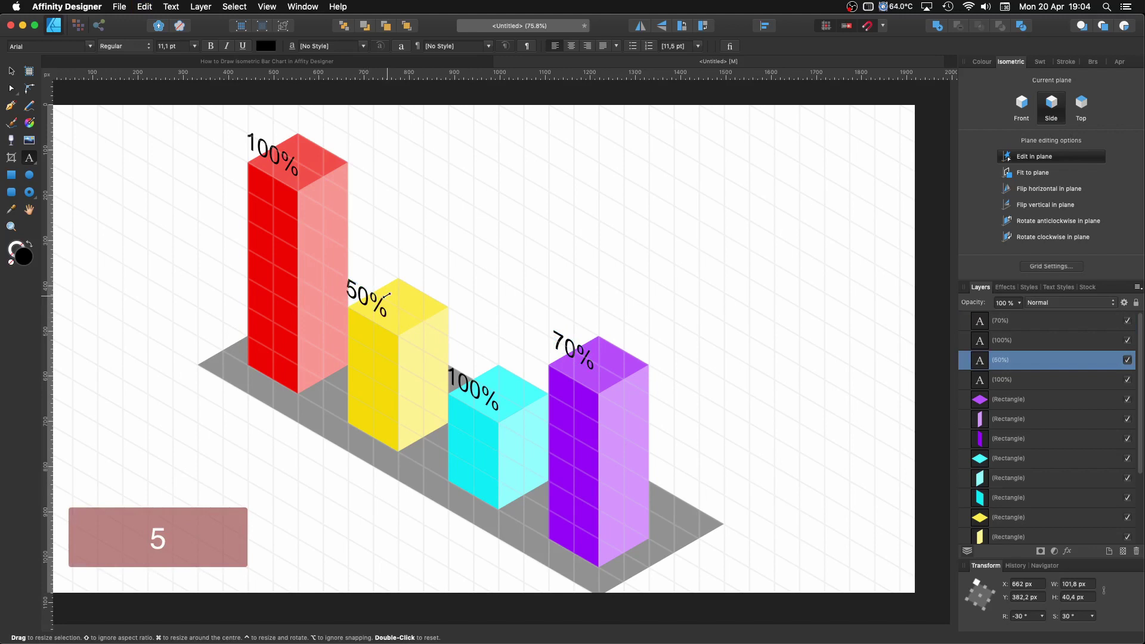
{"action": "left_click", "coordinate": [469, 391]}
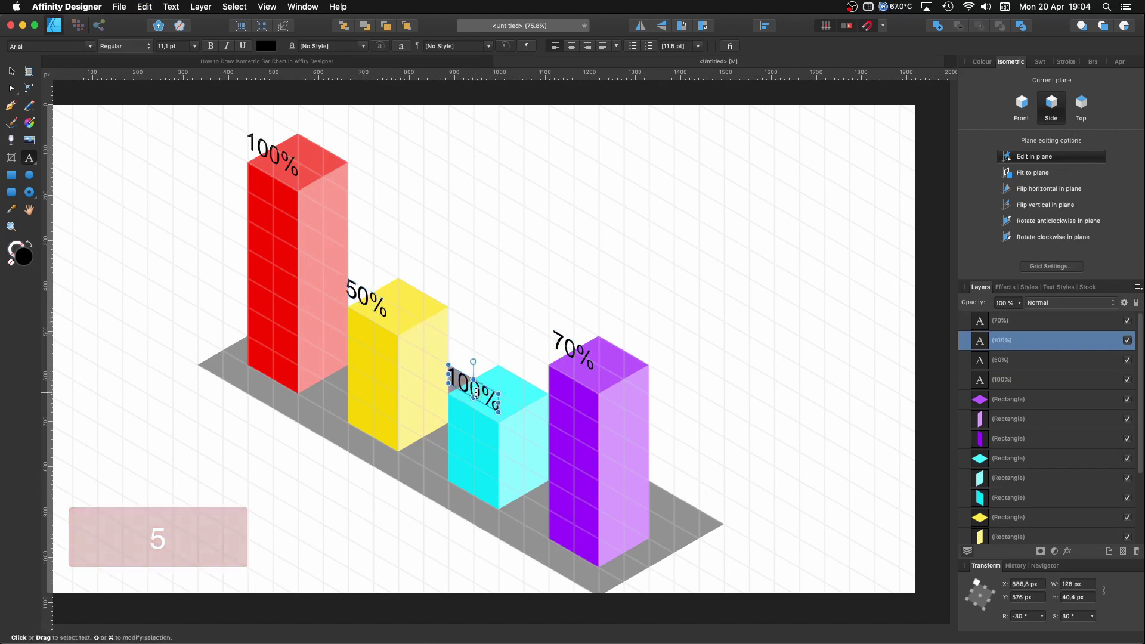
{"action": "key", "text": "Delete"}
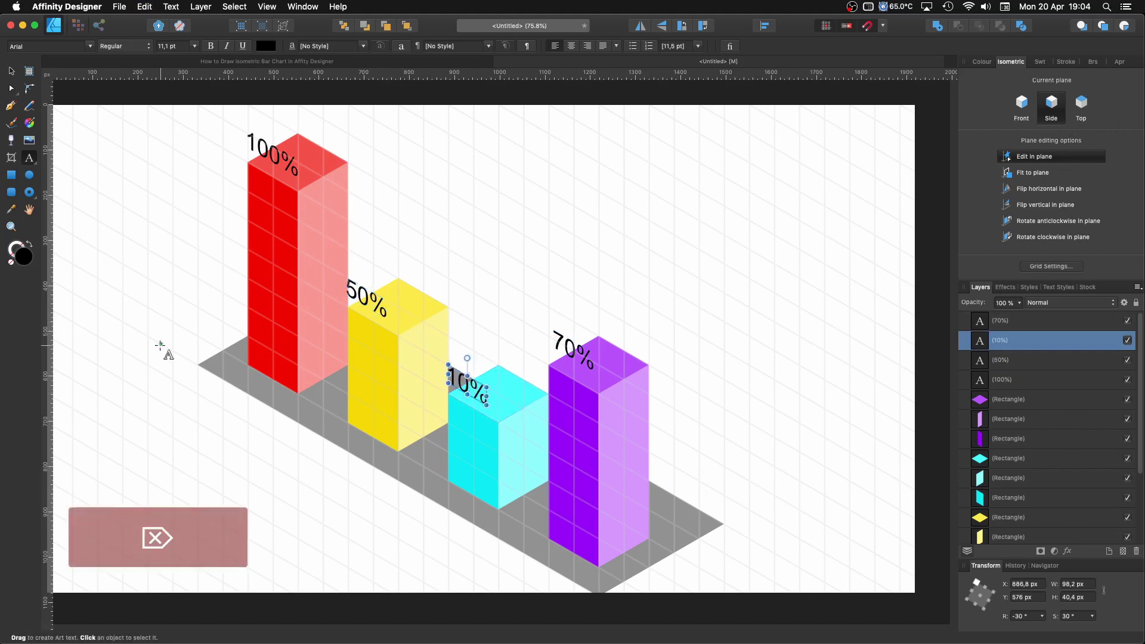
Step: Nudge the 50%, 10% and 70% labels so each sits centred over its bar's front upper edge
{"action": "left_click", "coordinate": [11, 71]}
{"action": "left_click_drag", "start_coordinate": [366, 300], "coordinate": [378, 307]}
{"action": "left_click_drag", "start_coordinate": [463, 370], "coordinate": [467, 388]}
{"action": "left_click_drag", "start_coordinate": [569, 356], "coordinate": [576, 364]}
{"action": "left_click", "coordinate": [176, 454]}
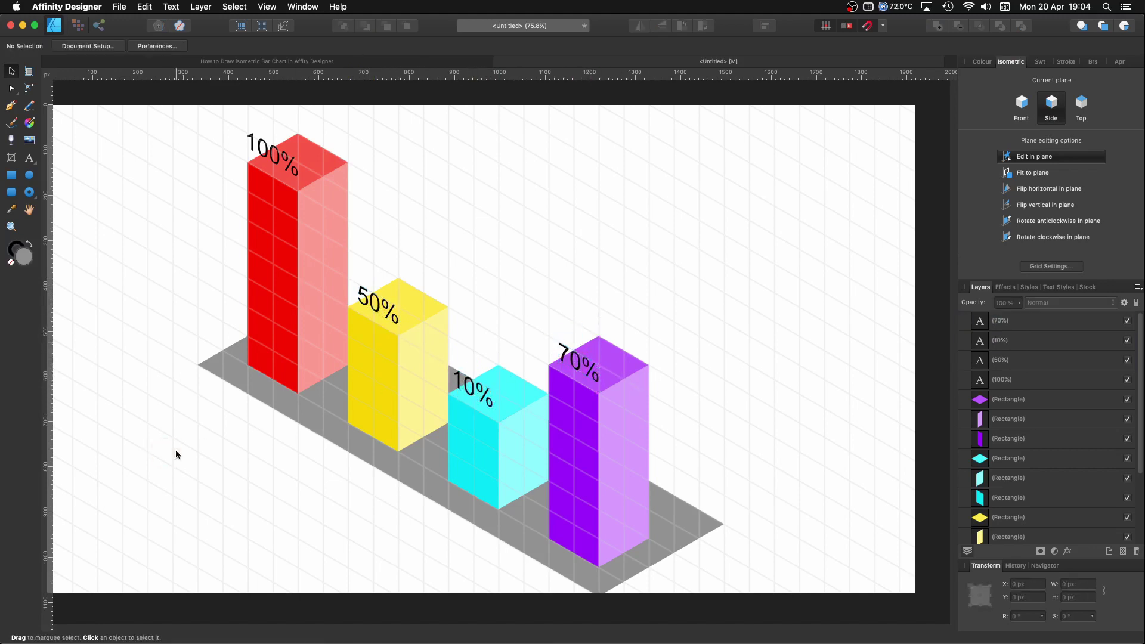
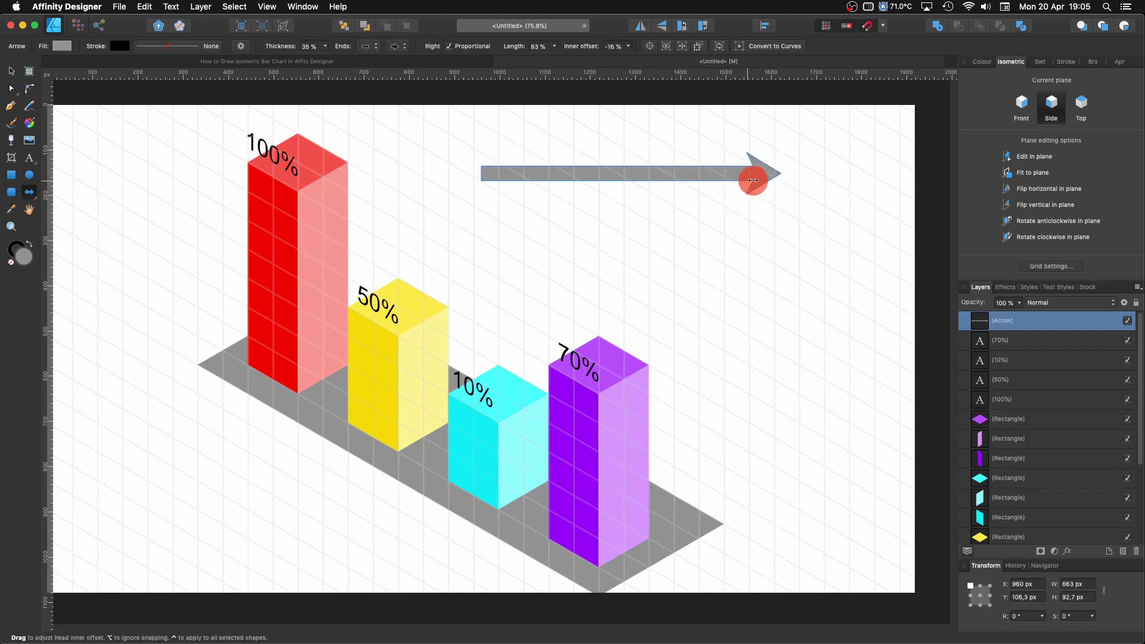
Step: Slim the grey arrow's shaft to 25% thickness with a -23% inner offset and shift the arrow slightly over the empty area
{"action": "left_click_drag", "start_coordinate": [630, 168], "coordinate": [632, 173]}
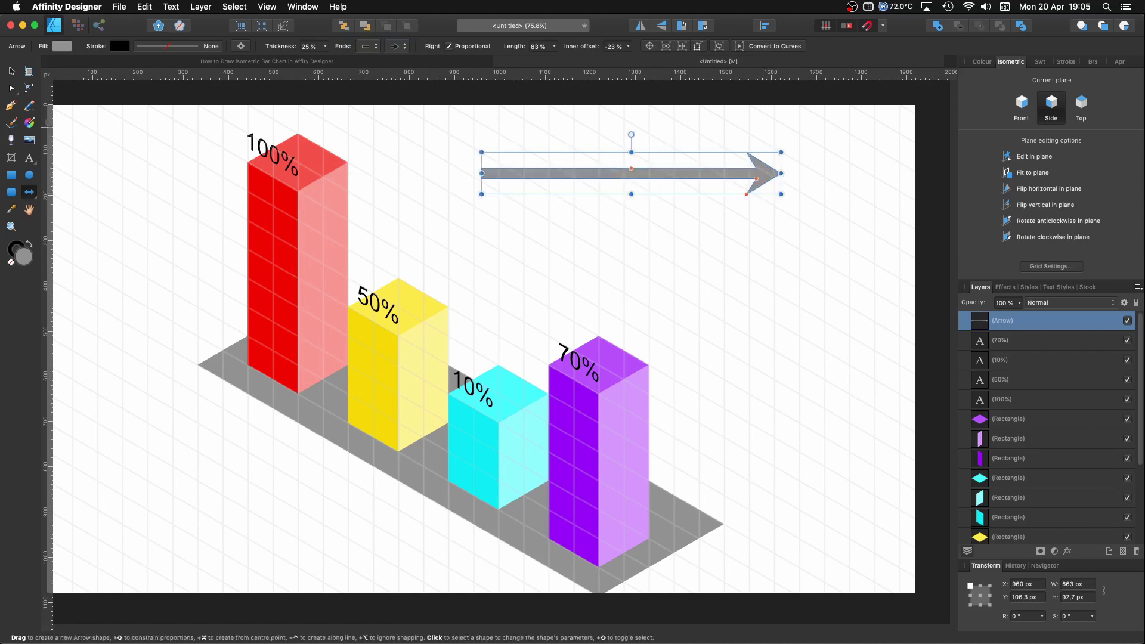
{"action": "left_click", "coordinate": [11, 73]}
{"action": "left_click_drag", "start_coordinate": [659, 169], "coordinate": [620, 185]}
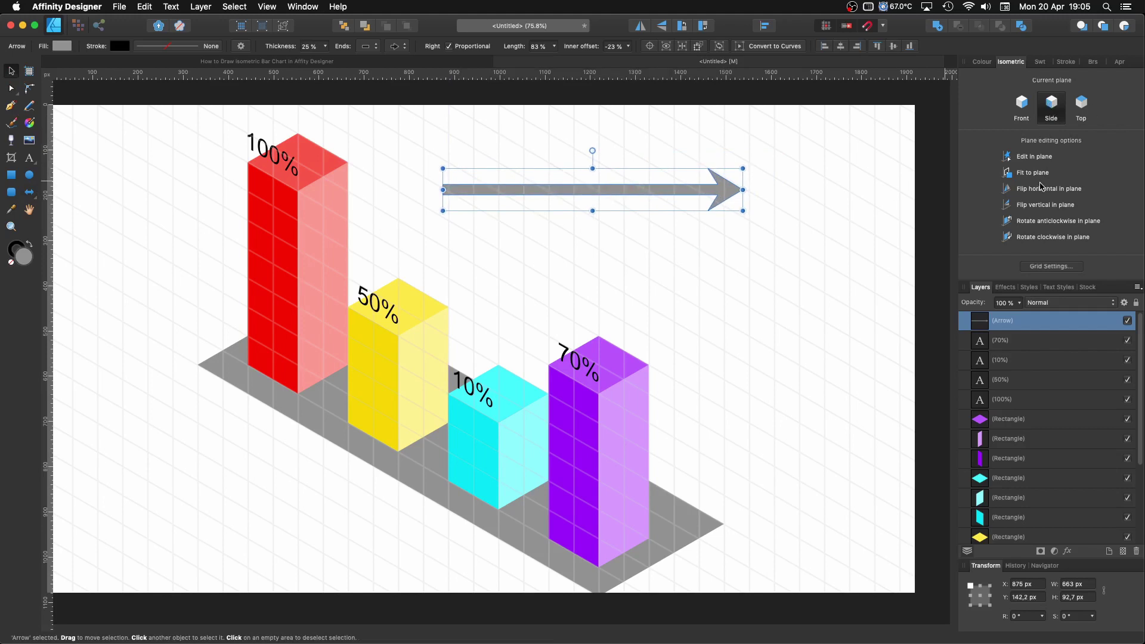
Step: Fit the arrow to the Side plane, align it with the base's long front edge and lengthen it to about 822.5 px
{"action": "left_click", "coordinate": [1034, 173]}
{"action": "left_click_drag", "start_coordinate": [594, 199], "coordinate": [332, 463]}
{"action": "left_click_drag", "start_coordinate": [457, 534], "coordinate": [519, 571]}
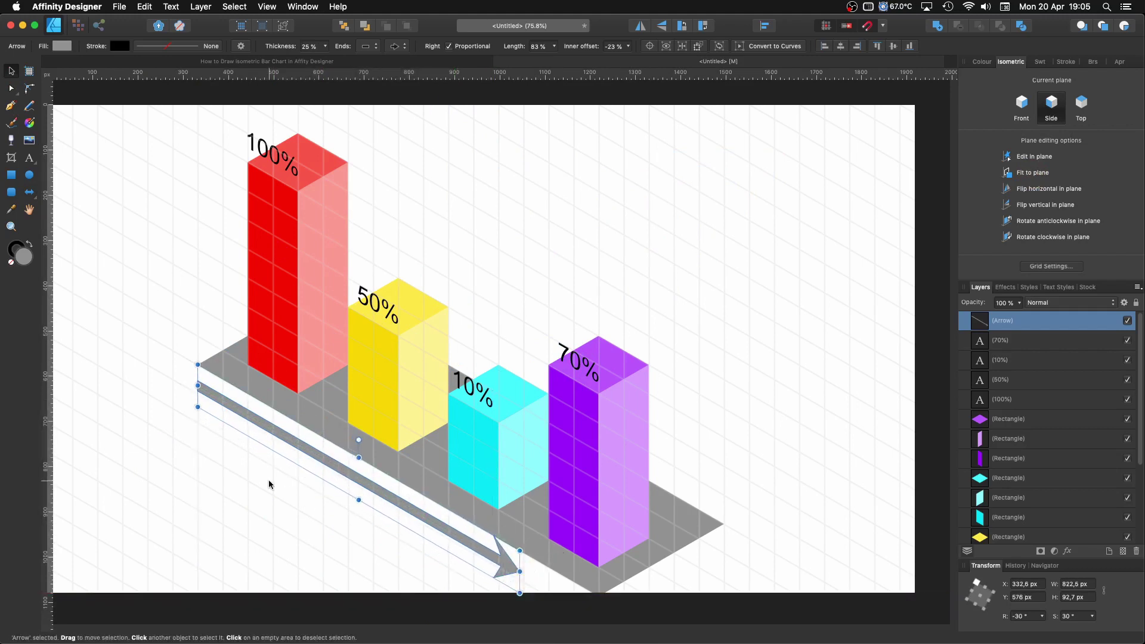
Step: Change the arrow's fill to a pinkish red
{"action": "left_click", "coordinate": [62, 46]}
{"action": "left_click_drag", "start_coordinate": [133, 117], "coordinate": [158, 117]}
{"action": "left_click_drag", "start_coordinate": [65, 105], "coordinate": [180, 94]}
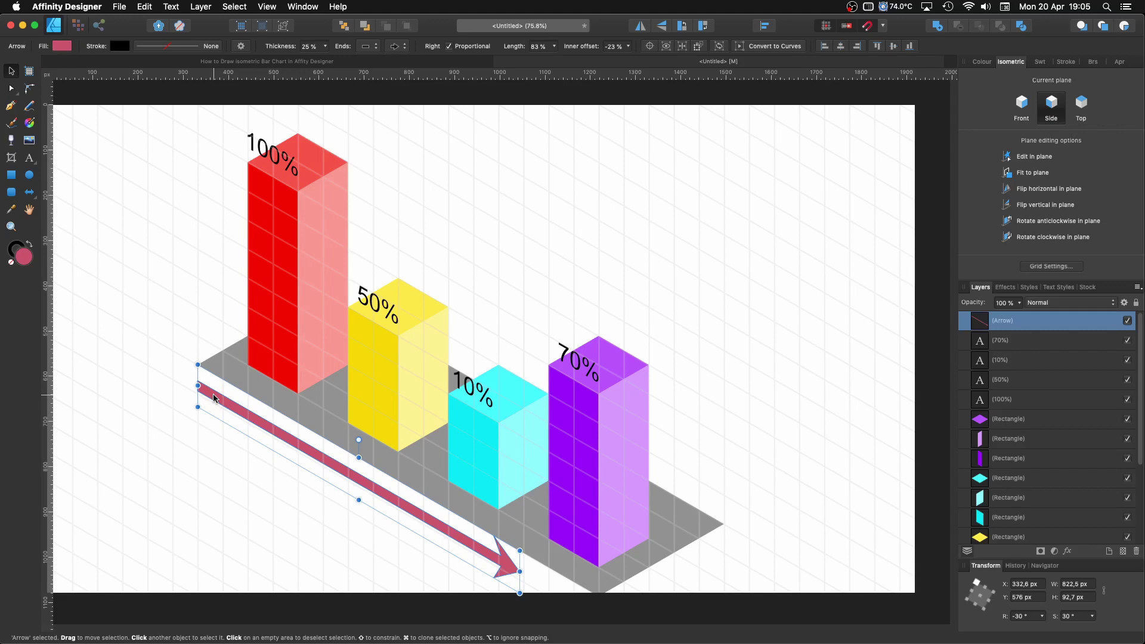
Step: Duplicate the arrow, fit the copy to the Front plane, rotate it anticlockwise and stand it upright at the first arrow's tail
{"action": "key", "text": "super+j"}
{"action": "left_click_drag", "start_coordinate": [207, 395], "coordinate": [134, 391]}
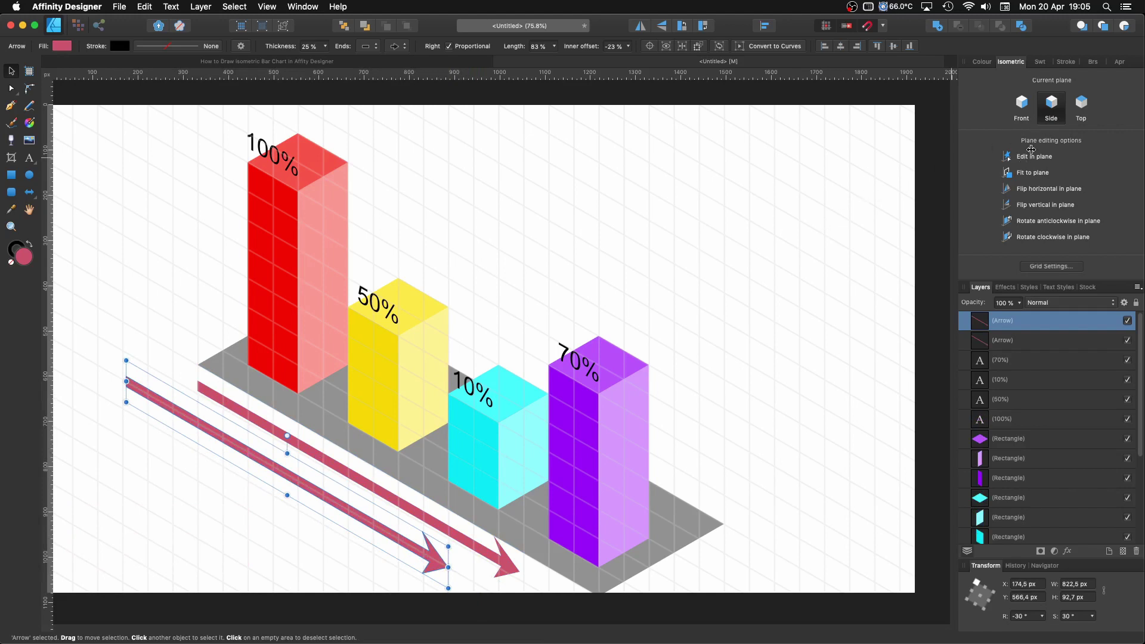
{"action": "left_click", "coordinate": [1024, 105]}
{"action": "left_click", "coordinate": [1025, 174]}
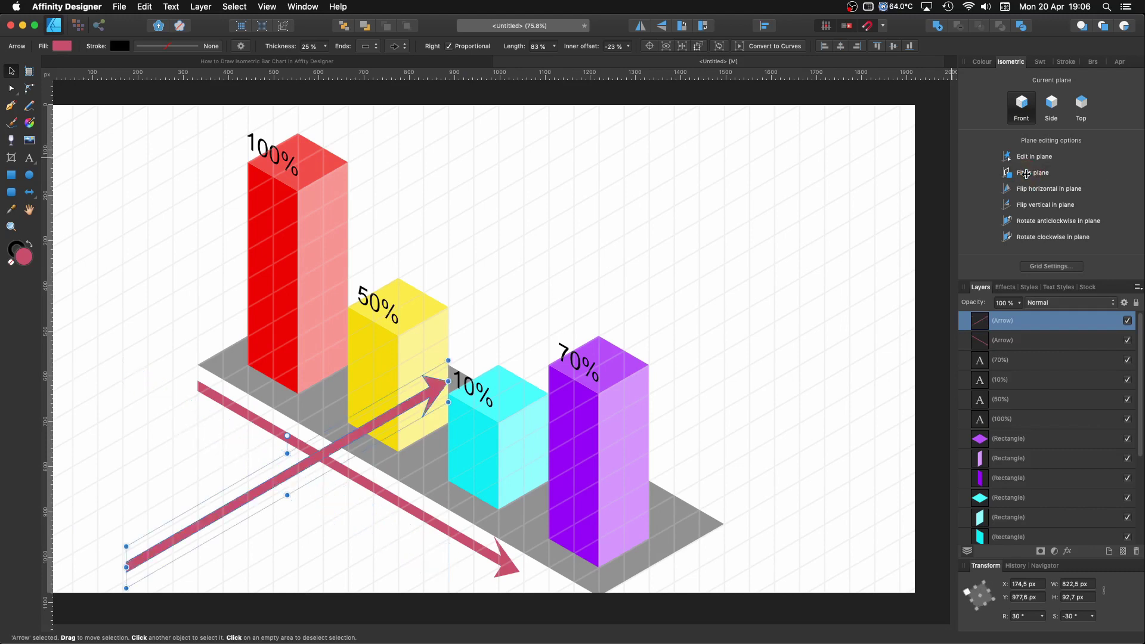
{"action": "left_click", "coordinate": [1022, 221]}
{"action": "left_click_drag", "start_coordinate": [286, 306], "coordinate": [198, 220]}
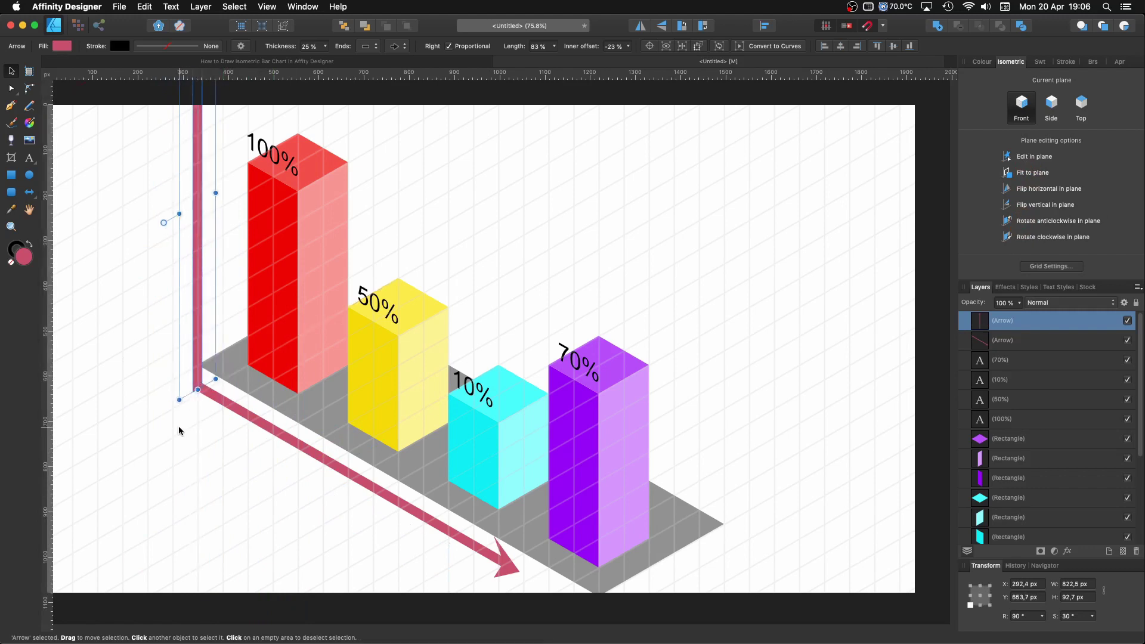
Step: Align the tails of the upright and slanted arrows so they meet in a clean corner beside the base
{"action": "scroll", "coordinate": [185, 418], "scroll_direction": "up", "scroll_amount": 6}
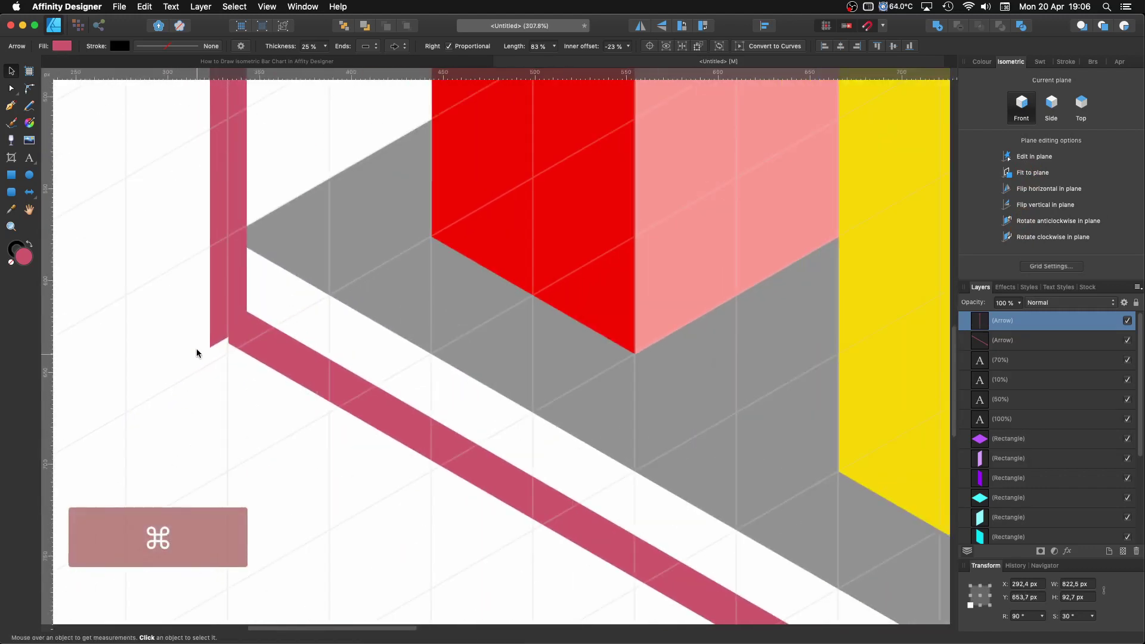
{"action": "left_click_drag", "start_coordinate": [214, 301], "coordinate": [232, 308]}
{"action": "left_click_drag", "start_coordinate": [303, 374], "coordinate": [301, 382]}
{"action": "scroll", "coordinate": [301, 381], "scroll_direction": "down", "scroll_amount": 1}
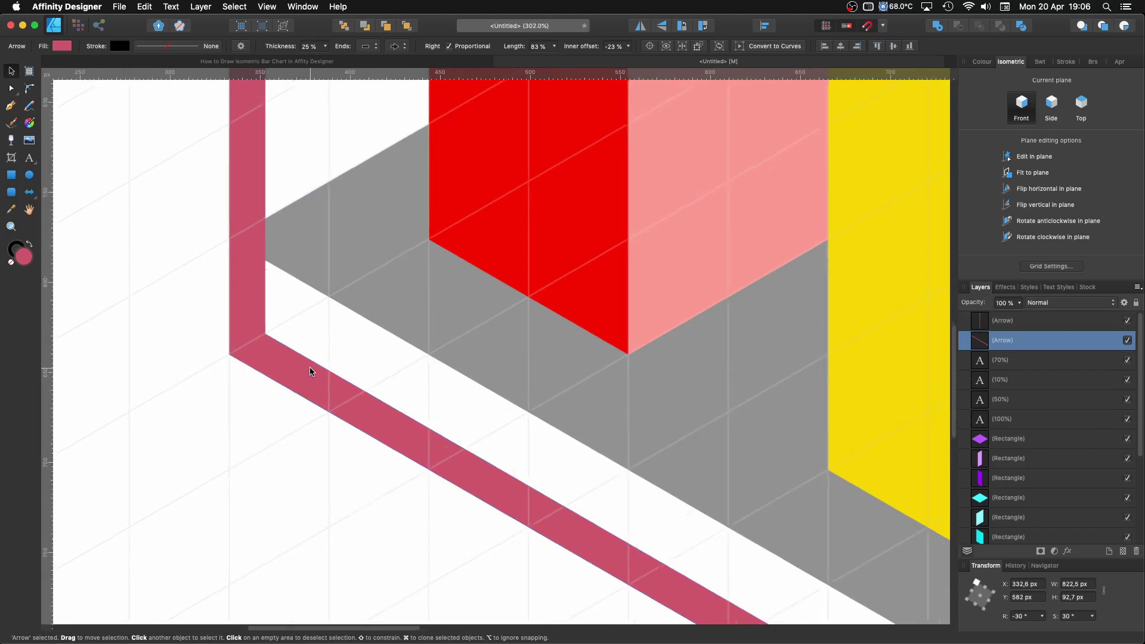
{"action": "left_click", "coordinate": [169, 351]}
{"action": "scroll", "coordinate": [174, 352], "scroll_direction": "down", "scroll_amount": 2}
{"action": "scroll", "coordinate": [174, 353], "scroll_direction": "down", "scroll_amount": 5}
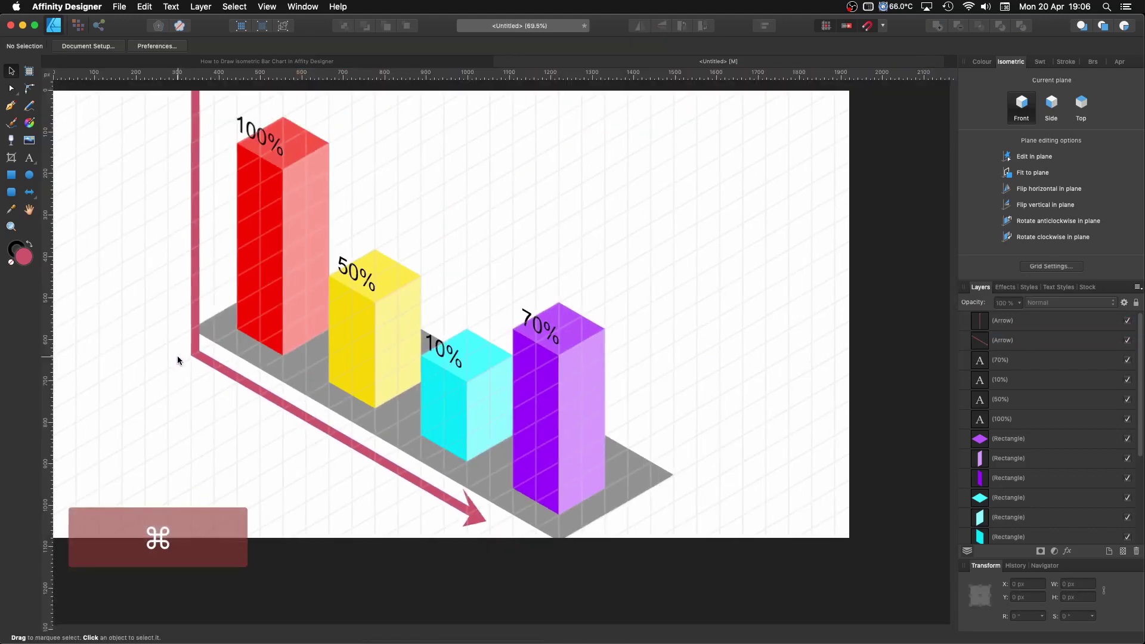
Step: Shorten the upright arrow so its tip lies inside the page, slightly below the top of the red bar
{"action": "left_click", "coordinate": [192, 294]}
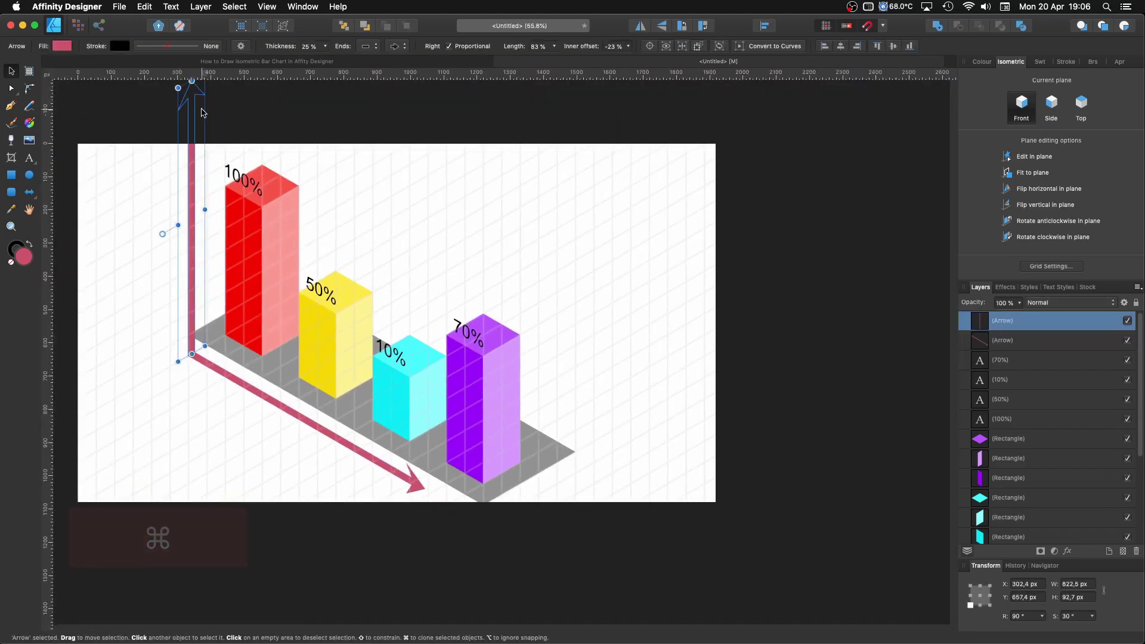
{"action": "left_click_drag", "start_coordinate": [192, 81], "coordinate": [184, 215]}
{"action": "left_click", "coordinate": [154, 376]}
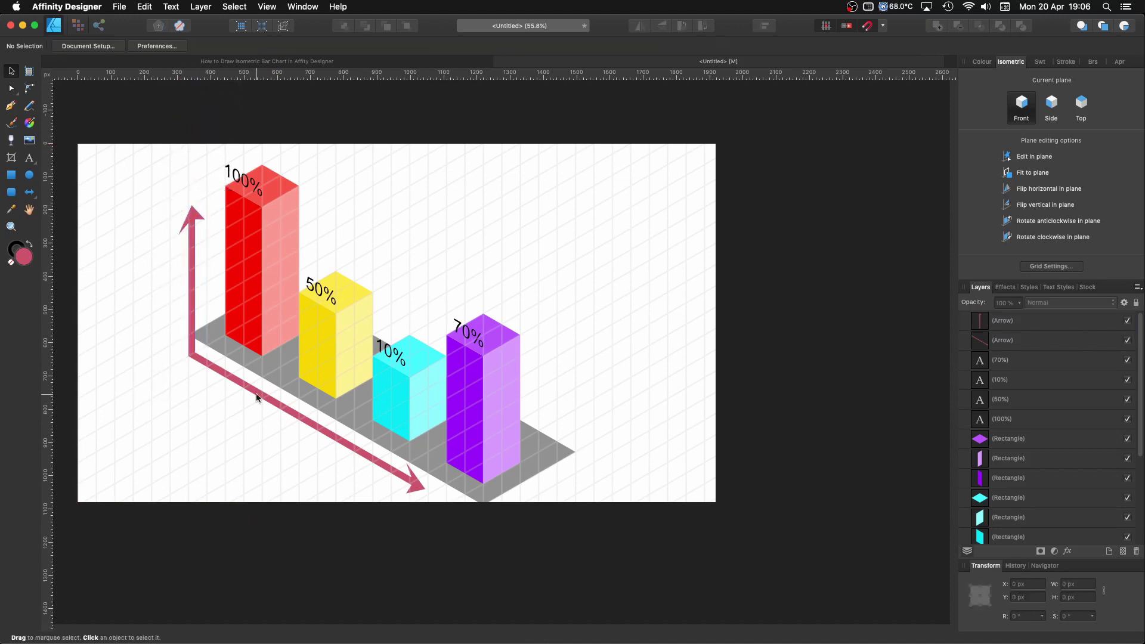
Step: Group the bars, base, labels and arrows, and move the group up to Y 23.6 px so it fits on the page
{"action": "scroll", "coordinate": [578, 352], "scroll_direction": "left", "scroll_amount": 3}
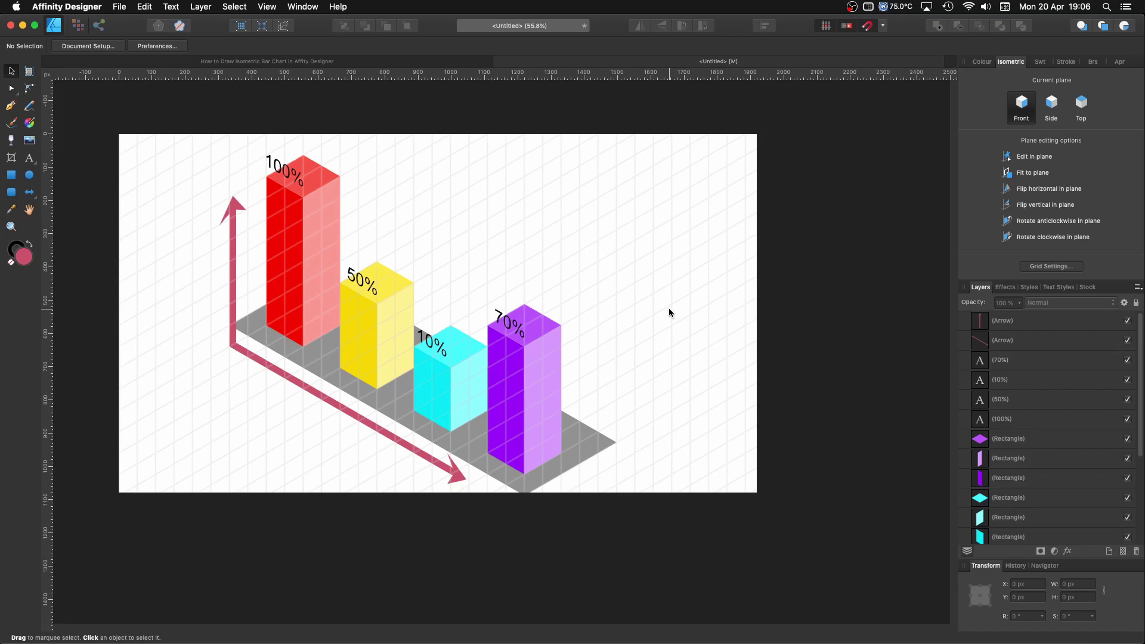
{"action": "left_click_drag", "start_coordinate": [166, 119], "coordinate": [656, 513]}
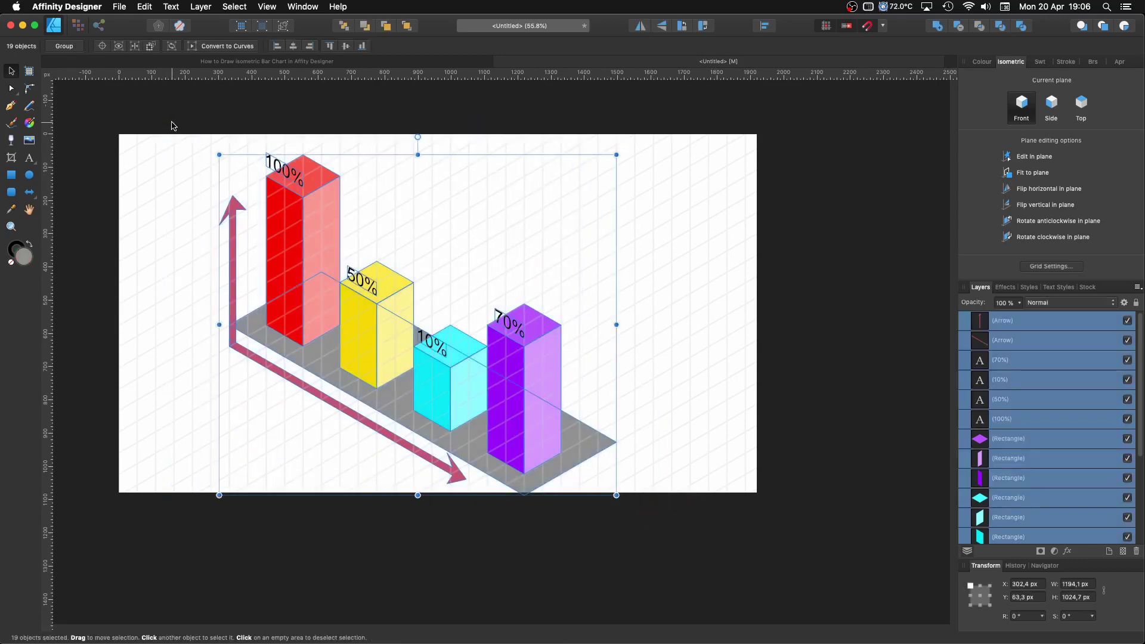
{"action": "left_click", "coordinate": [64, 46]}
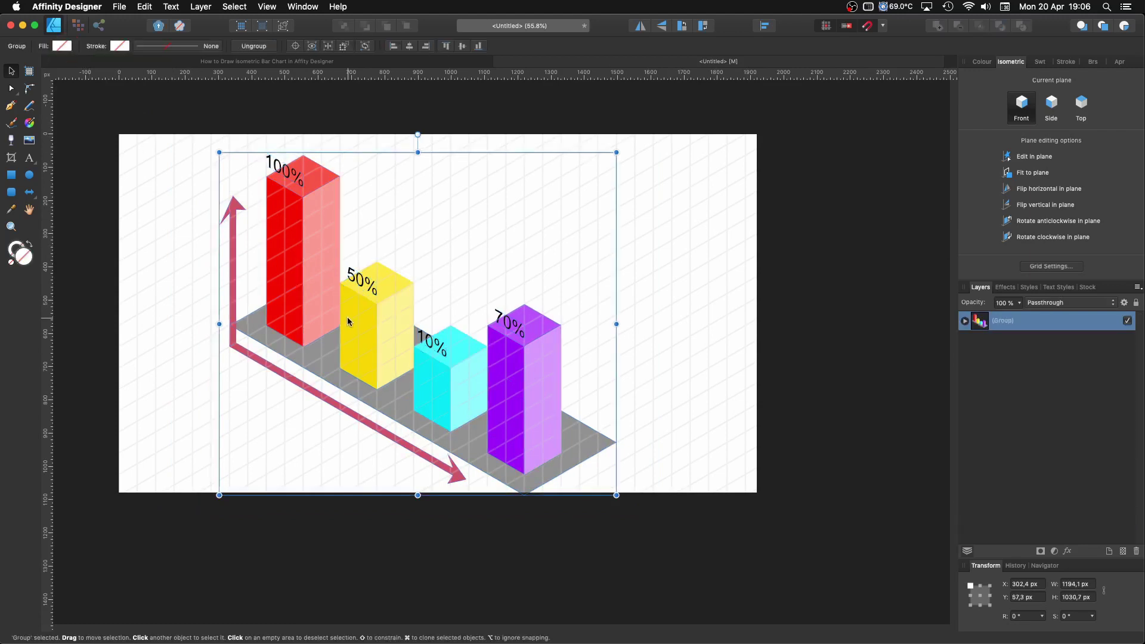
{"action": "left_click_drag", "start_coordinate": [367, 326], "coordinate": [367, 313]}
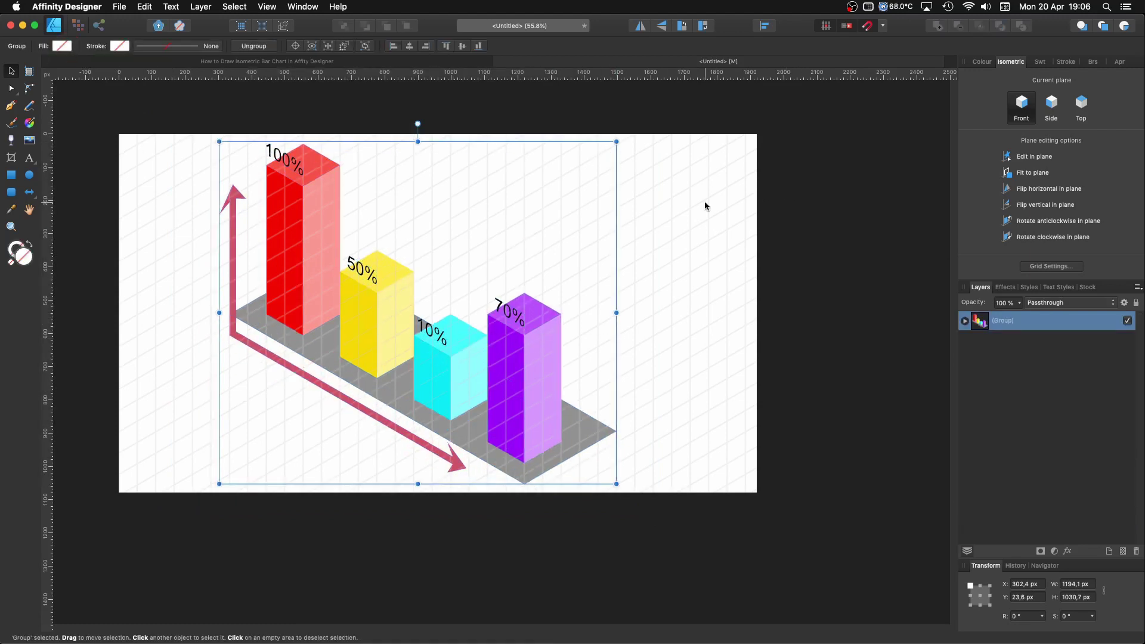
Step: Hide the isometric grid and reposition the chart group at about X 363 px, Y 21.6 px
{"action": "left_click", "coordinate": [1052, 266]}
{"action": "left_click", "coordinate": [453, 136]}
{"action": "left_click", "coordinate": [402, 103]}
{"action": "scroll", "coordinate": [741, 248], "scroll_direction": "left", "scroll_amount": 2}
{"action": "mouse_move", "coordinate": [565, 345]}
{"action": "left_mouse_down"}
{"action": "mouse_move", "coordinate": [599, 346]}
{"action": "mouse_move", "coordinate": [582, 351]}
{"action": "left_mouse_up"}
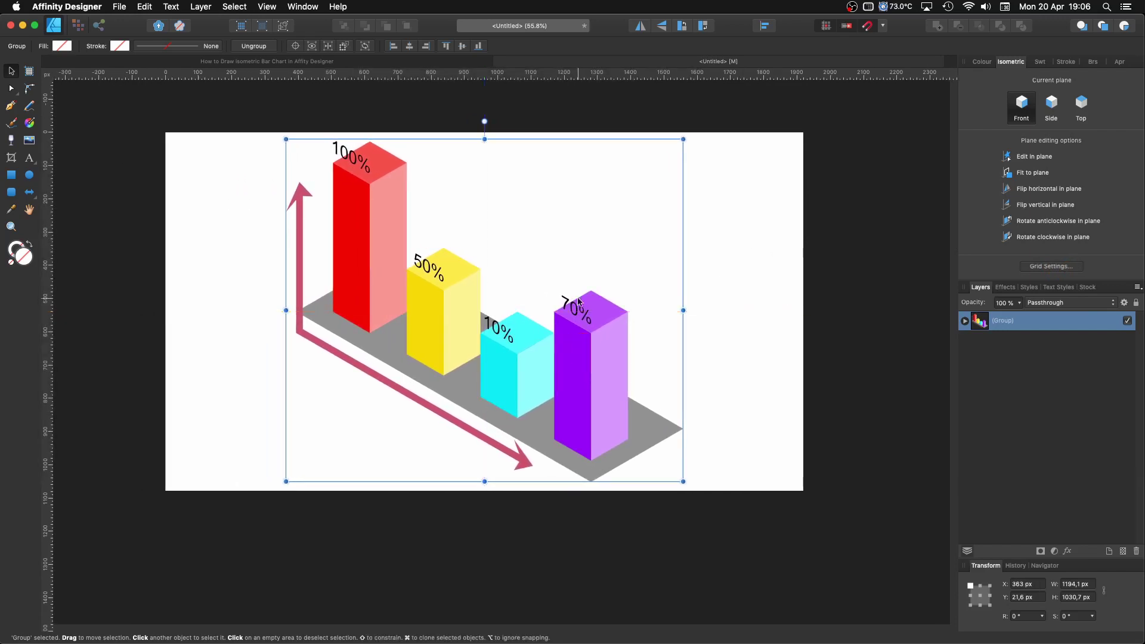
Step: Draw a 1920 × 1080 px rectangle covering the whole page and send it behind the chart group
{"action": "left_click", "coordinate": [218, 274]}
{"action": "left_click", "coordinate": [11, 175]}
{"action": "mouse_move", "coordinate": [165, 133]}
{"action": "left_mouse_down"}
{"action": "mouse_move", "coordinate": [238, 222]}
{"action": "mouse_move", "coordinate": [803, 491]}
{"action": "left_mouse_up"}
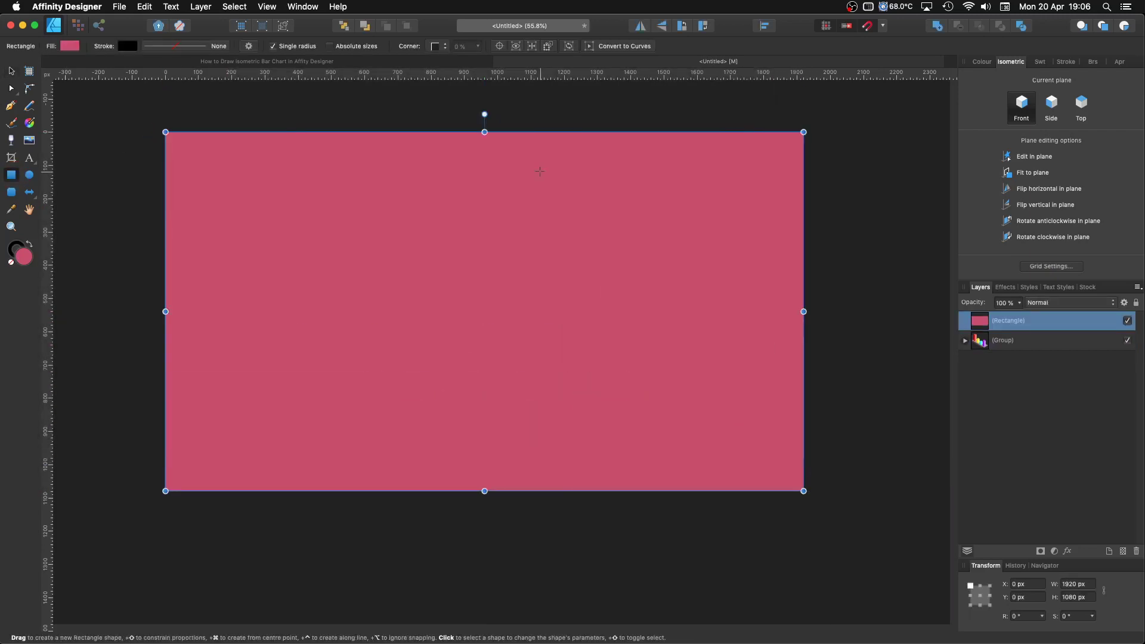
{"action": "left_click", "coordinate": [343, 26]}
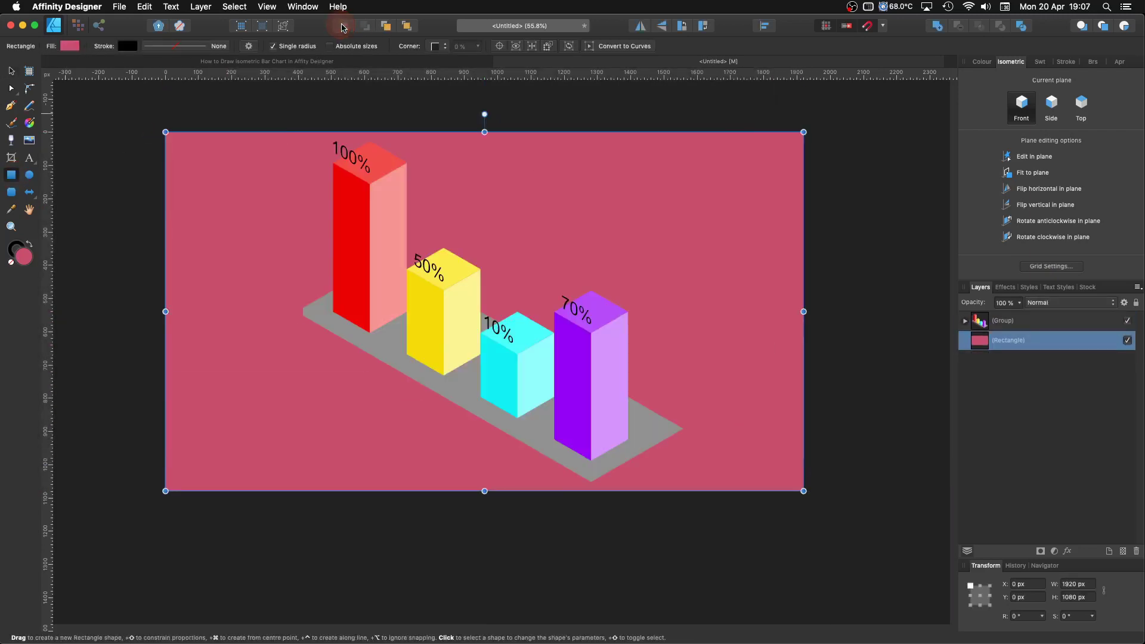
Step: Fill the background rectangle with the dark grey-green swatch from the Core Deep Learning palette and deselect it
{"action": "left_click", "coordinate": [70, 46]}
{"action": "left_click", "coordinate": [80, 59]}
{"action": "left_click", "coordinate": [144, 111]}
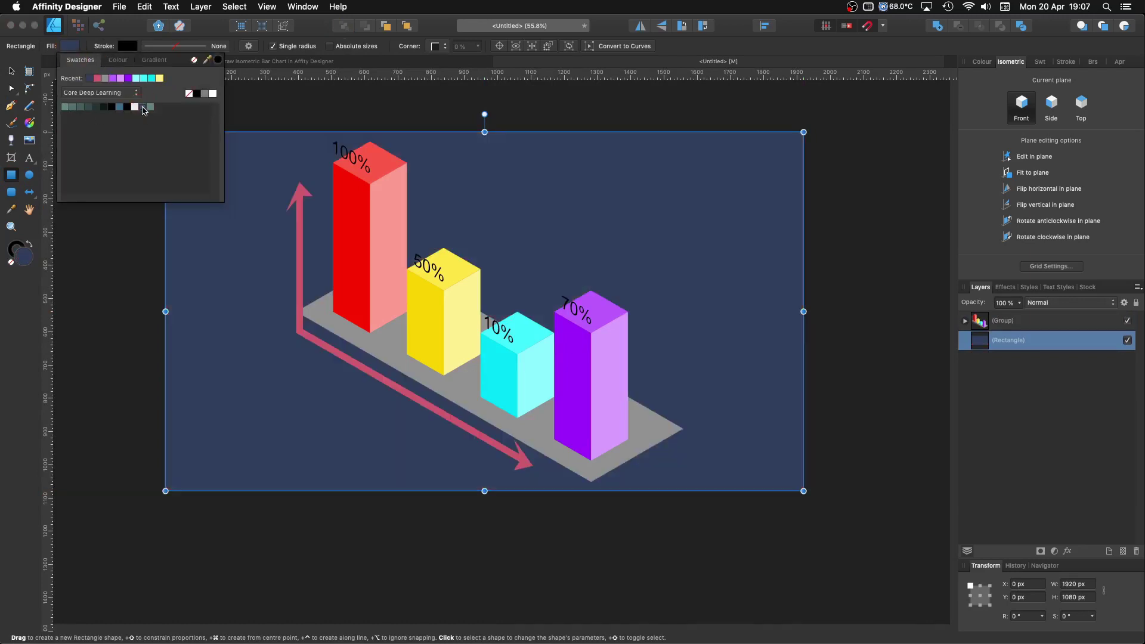
{"action": "left_click", "coordinate": [89, 108]}
{"action": "left_click", "coordinate": [82, 109]}
{"action": "left_click", "coordinate": [73, 108]}
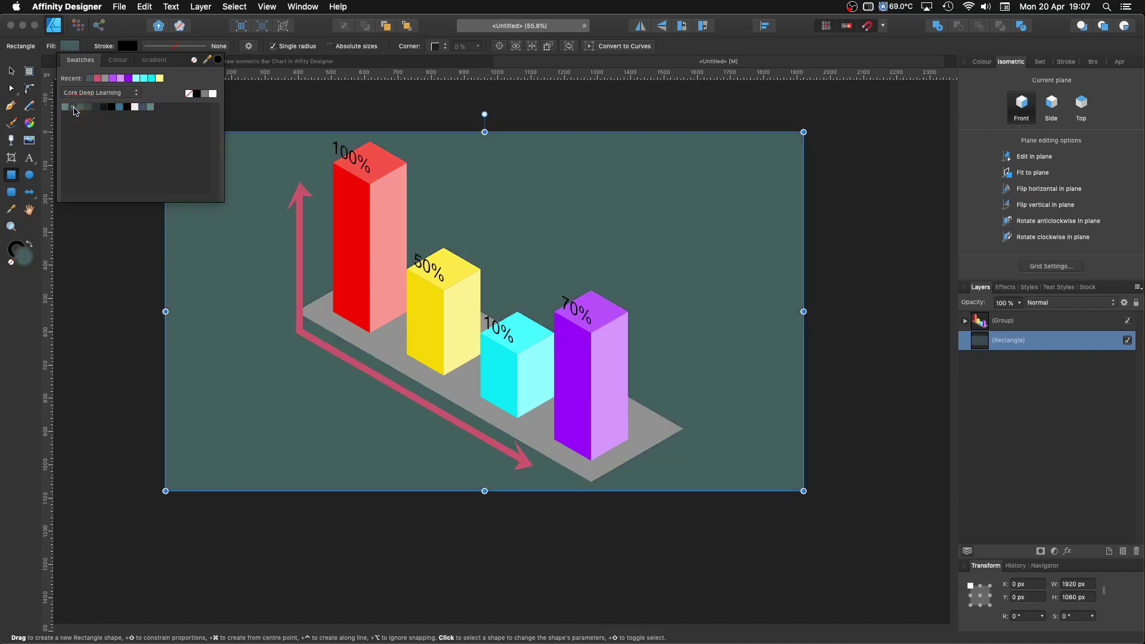
{"action": "left_click", "coordinate": [101, 252]}
{"action": "key", "text": "v"}
{"action": "left_click", "coordinate": [99, 219]}
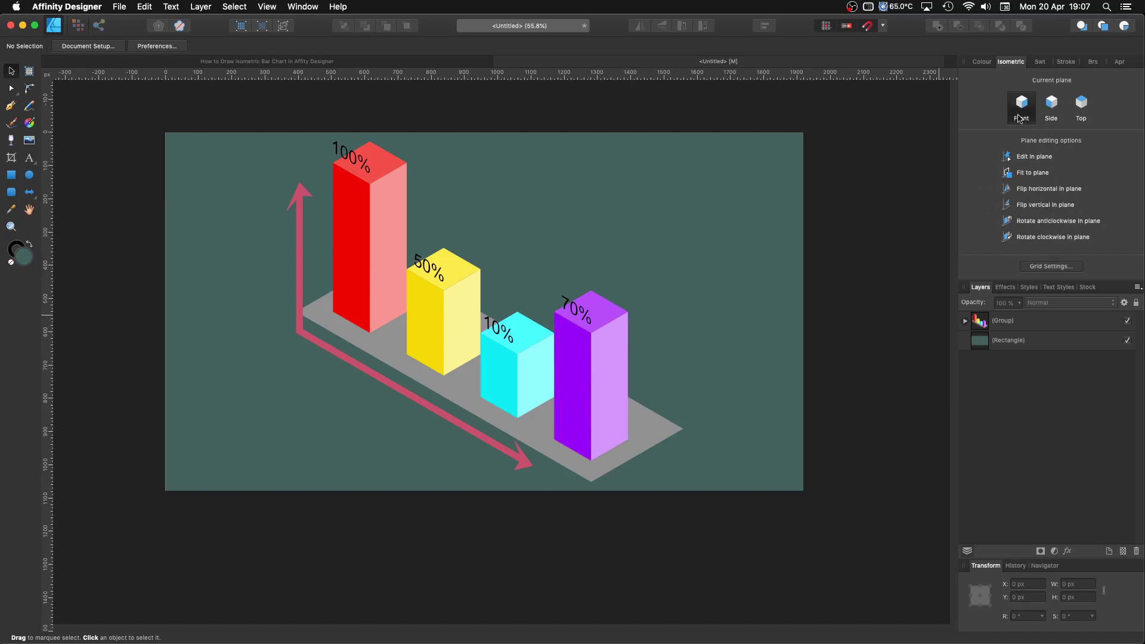
{"action": "scroll", "coordinate": [435, 299], "scroll_direction": "up", "scroll_amount": 3}
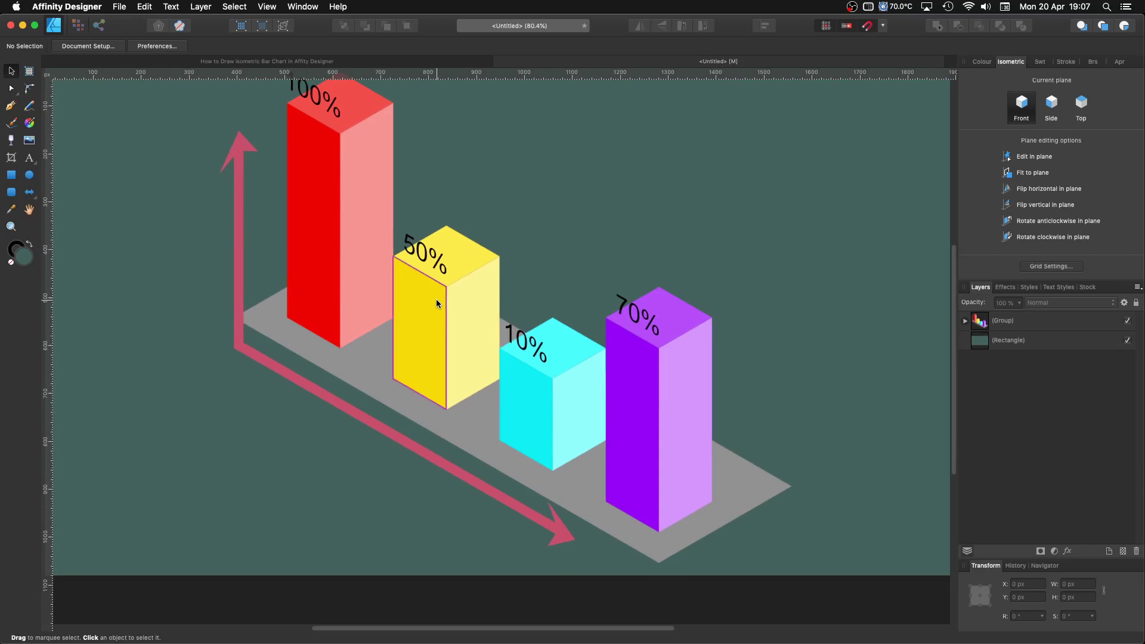
{"action": "scroll", "coordinate": [408, 298], "scroll_direction": "down", "scroll_amount": 1}
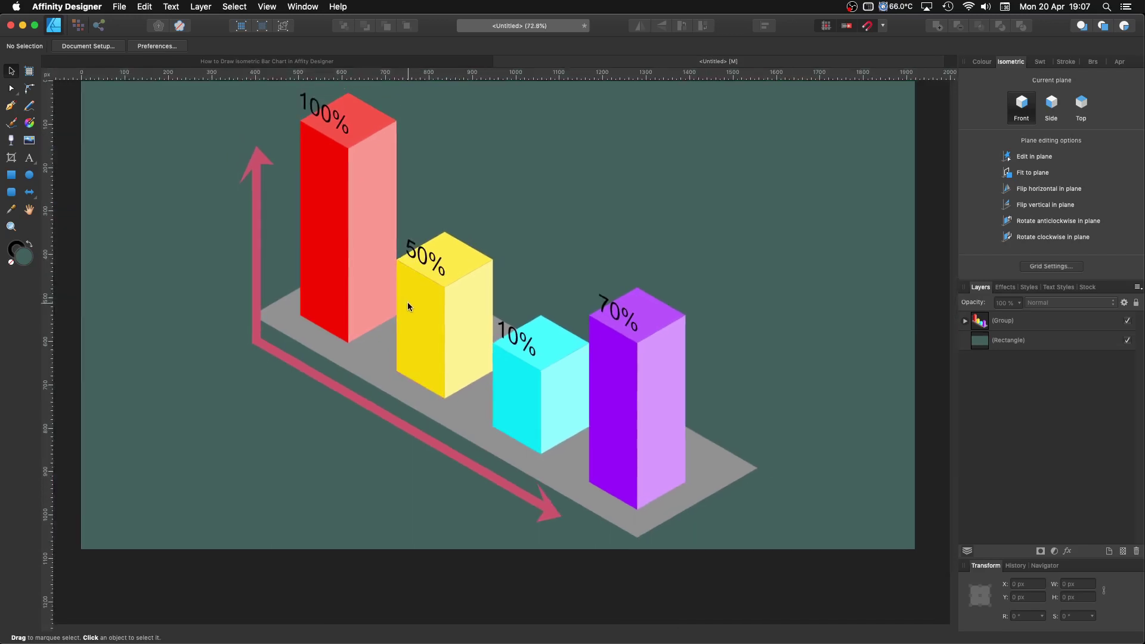
{"action": "scroll", "coordinate": [408, 305], "scroll_direction": "down", "scroll_amount": 1}
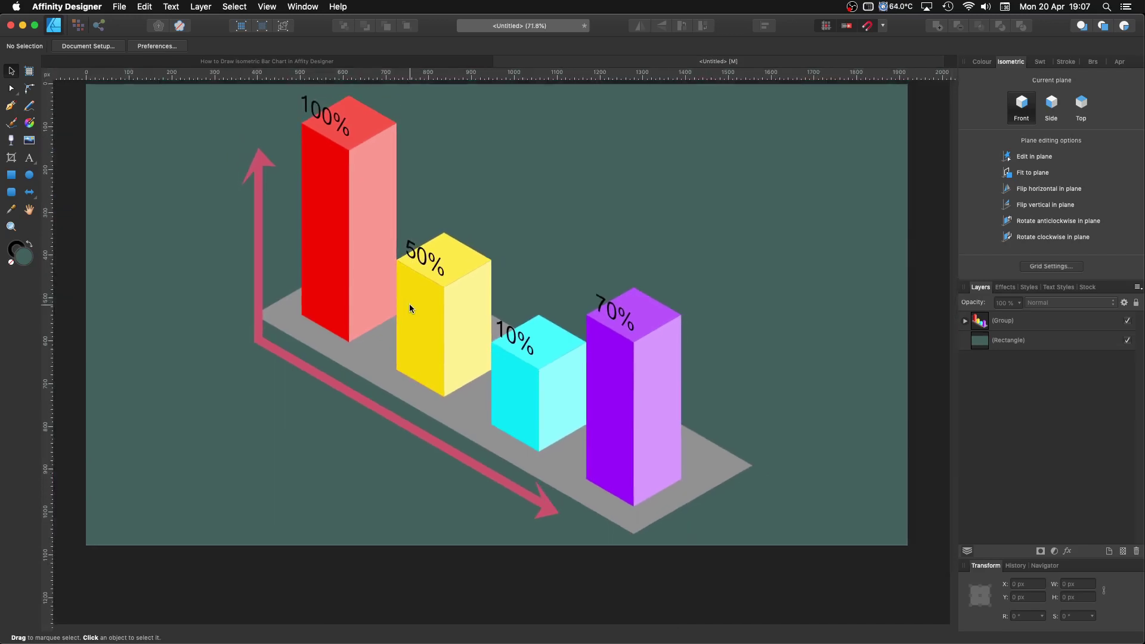